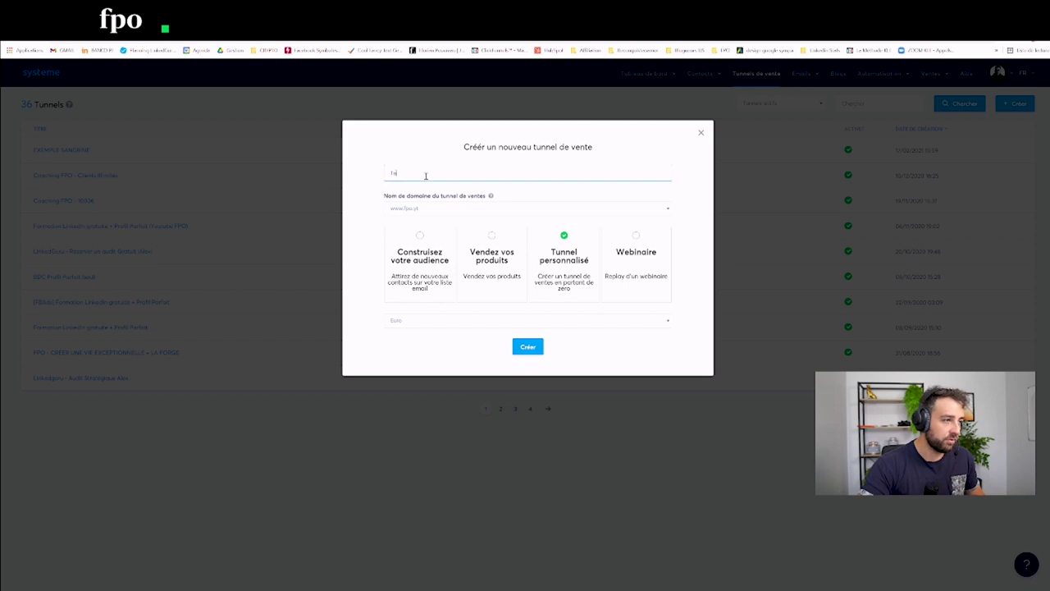
# Step: Name the custom sales funnel 'Prospection Automatisée' and create it
pyautogui.press('BackSpace')
pyautogui.press('BackSpace')
pyautogui.write('F')
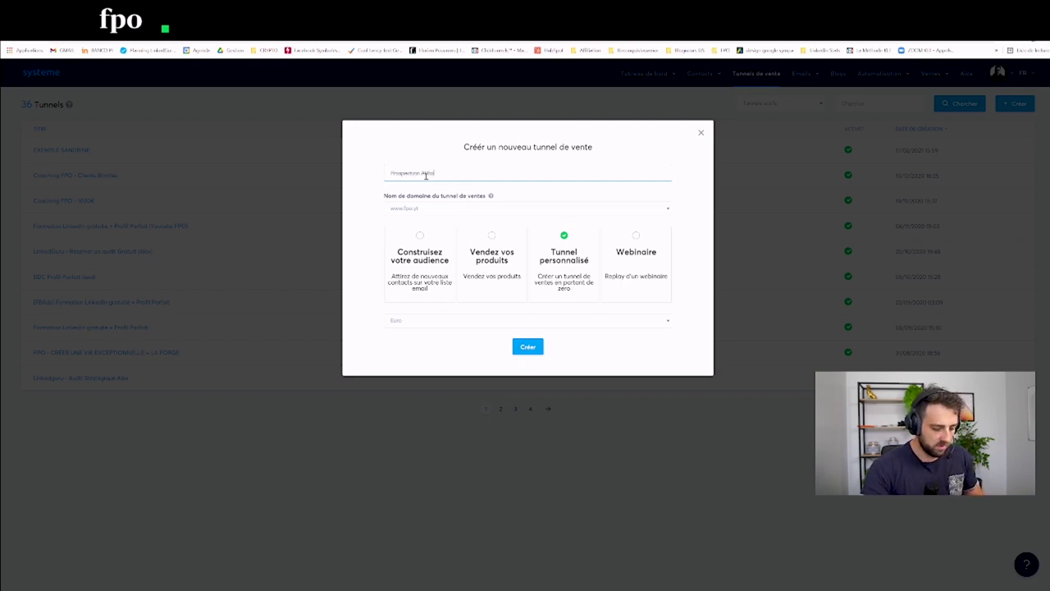
pyautogui.click(529, 346)
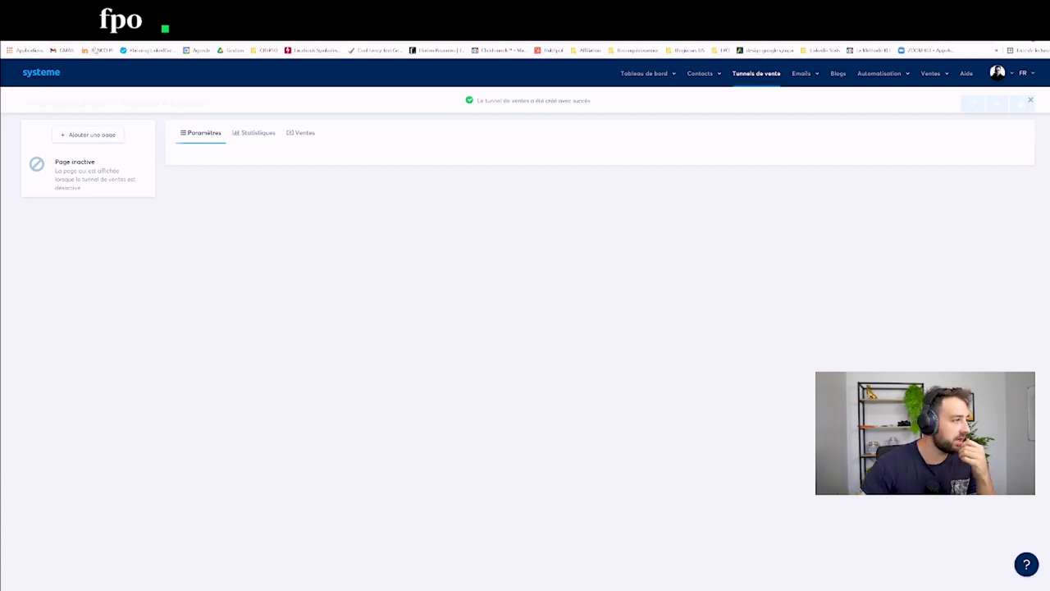
# Step: Add a Page de capture step named 'Enregistrement d'un prospect' and save it
pyautogui.click(87, 135)
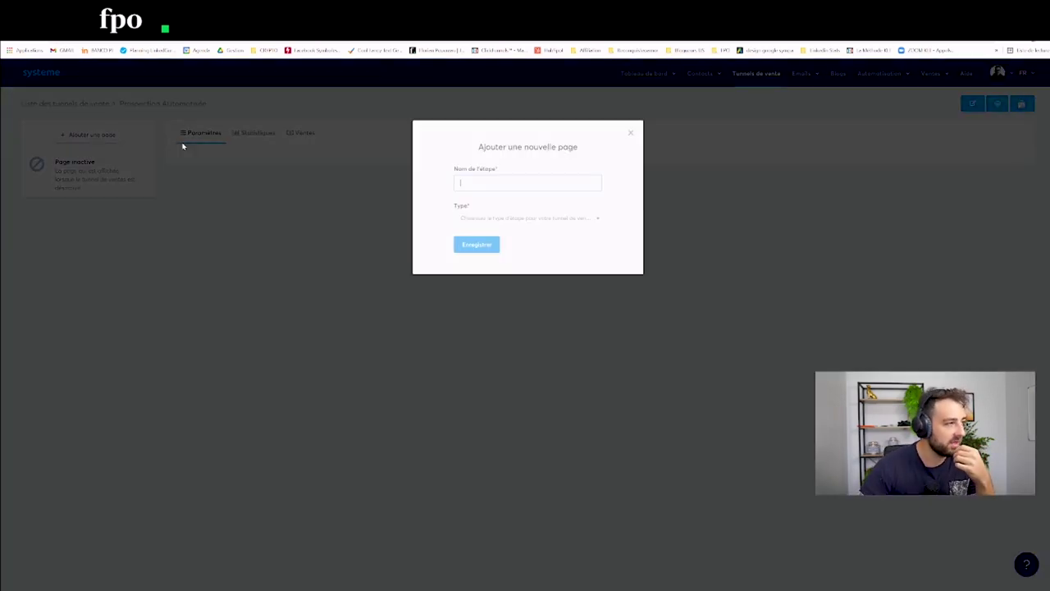
pyautogui.click(473, 219)
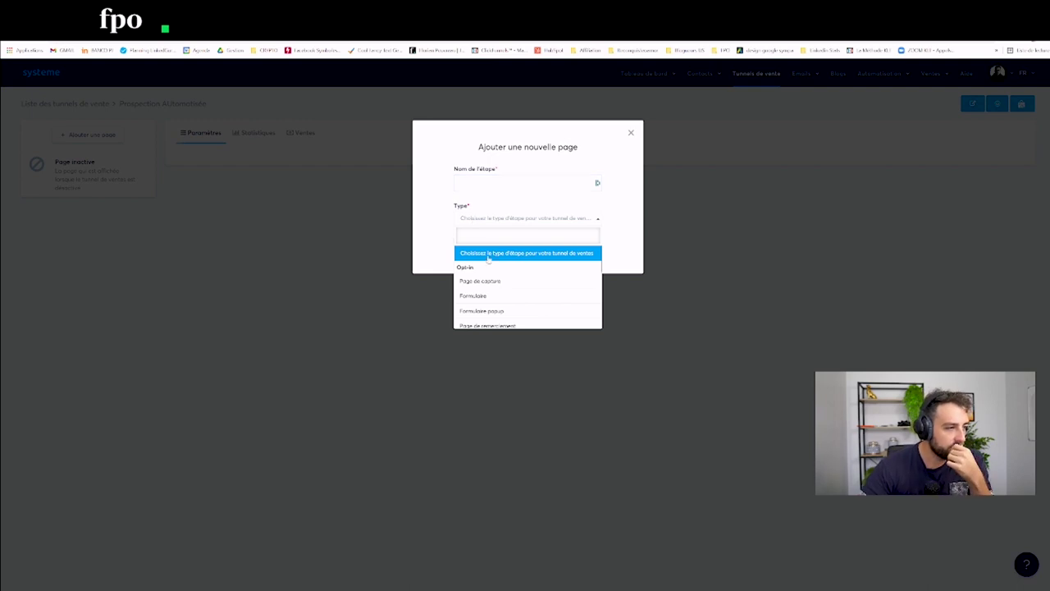
pyautogui.click(490, 280)
pyautogui.click(465, 186)
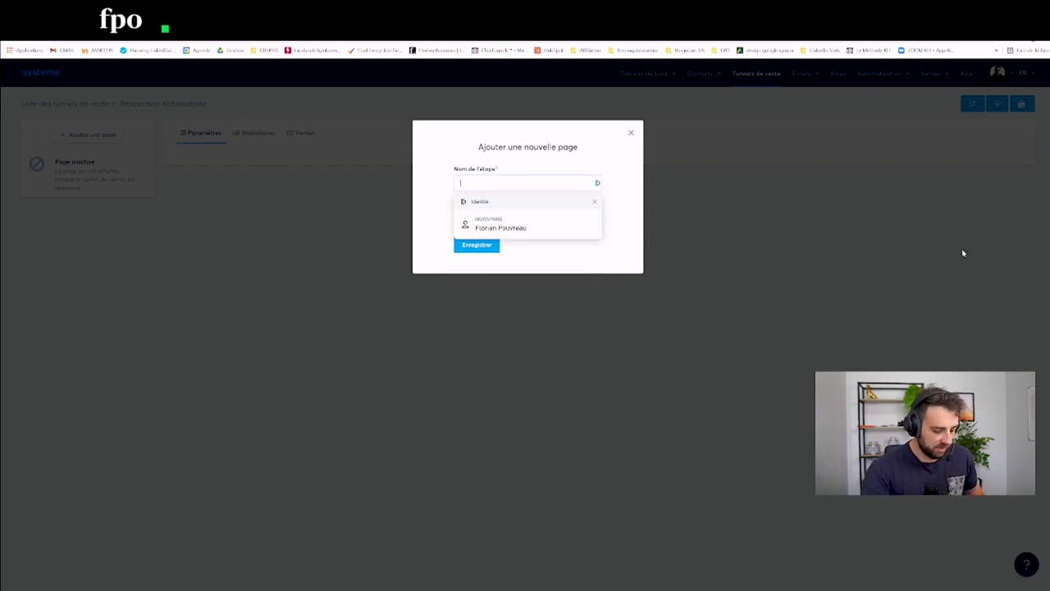
pyautogui.press('Escape')
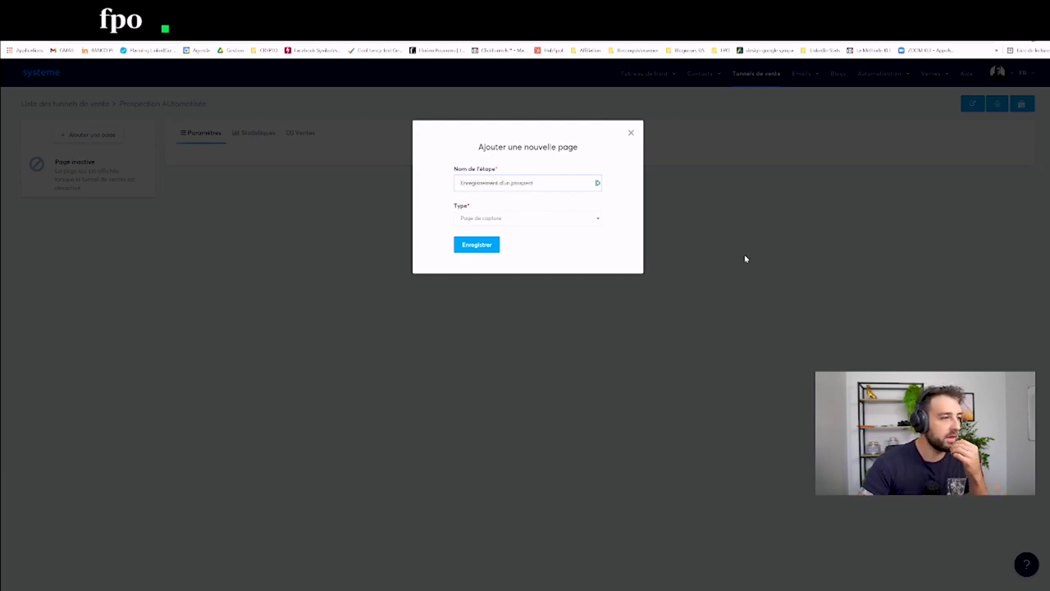
pyautogui.click(480, 245)
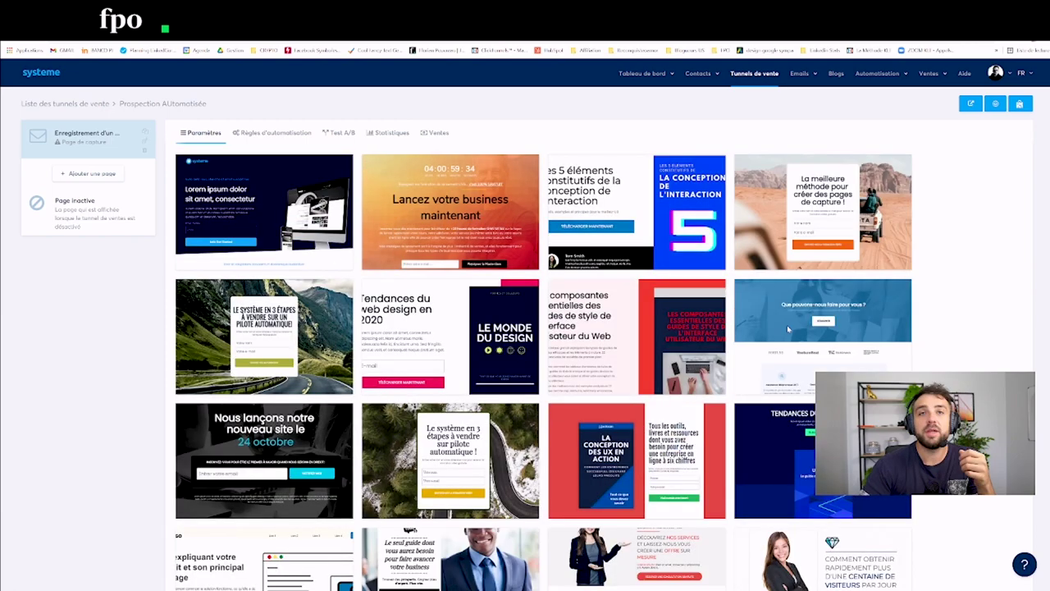
# Step: Select the blank template at the bottom of the template gallery for the capture page
pyautogui.scroll(-2, 902, 234)
pyautogui.scroll(-1, 903, 235)
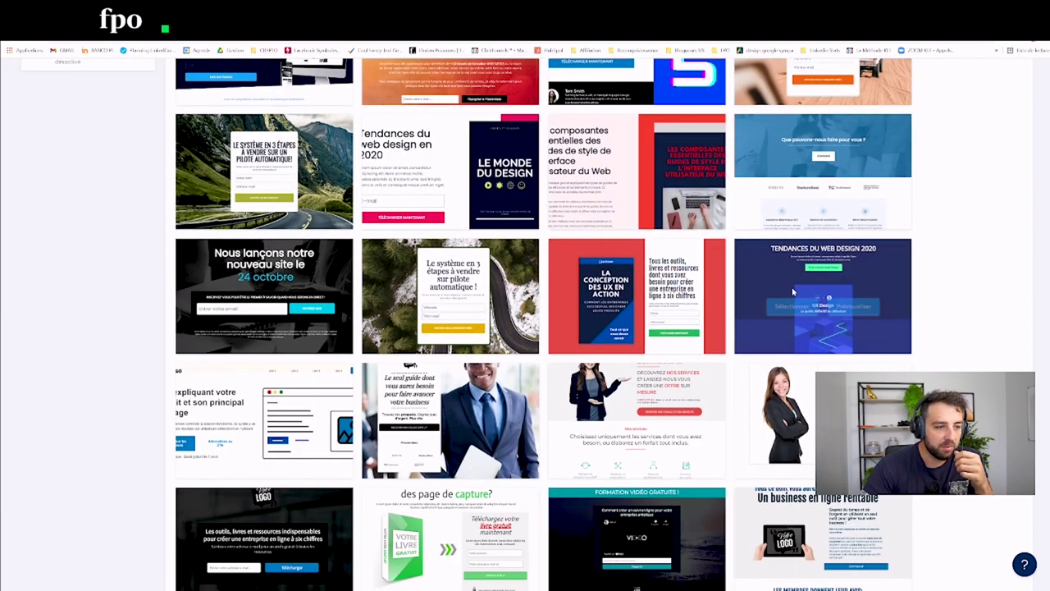
pyautogui.scroll(-3, 502, 374)
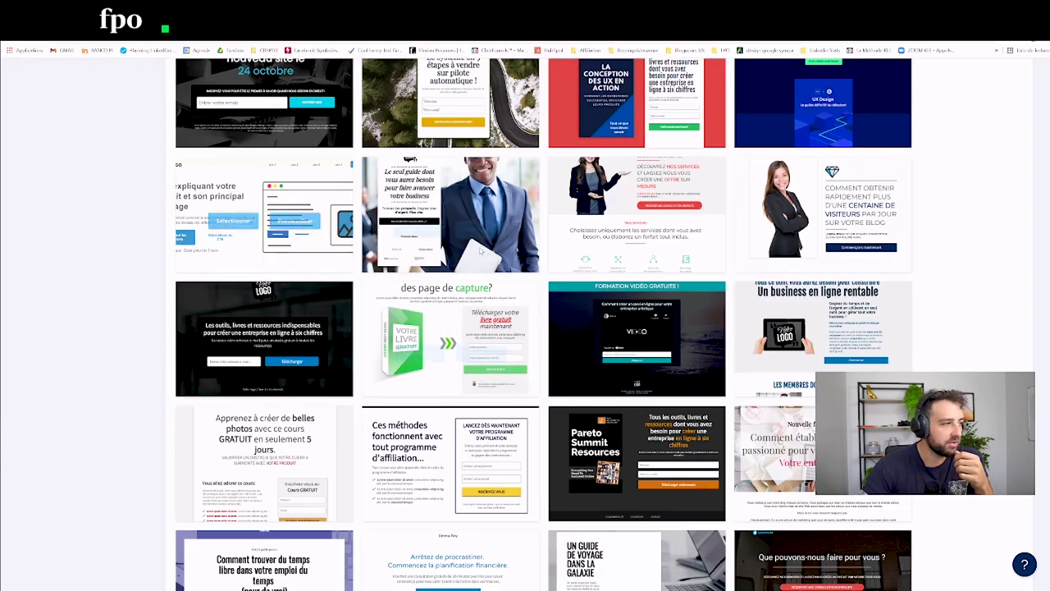
pyautogui.scroll(-3, 502, 373)
pyautogui.scroll(-9, 502, 374)
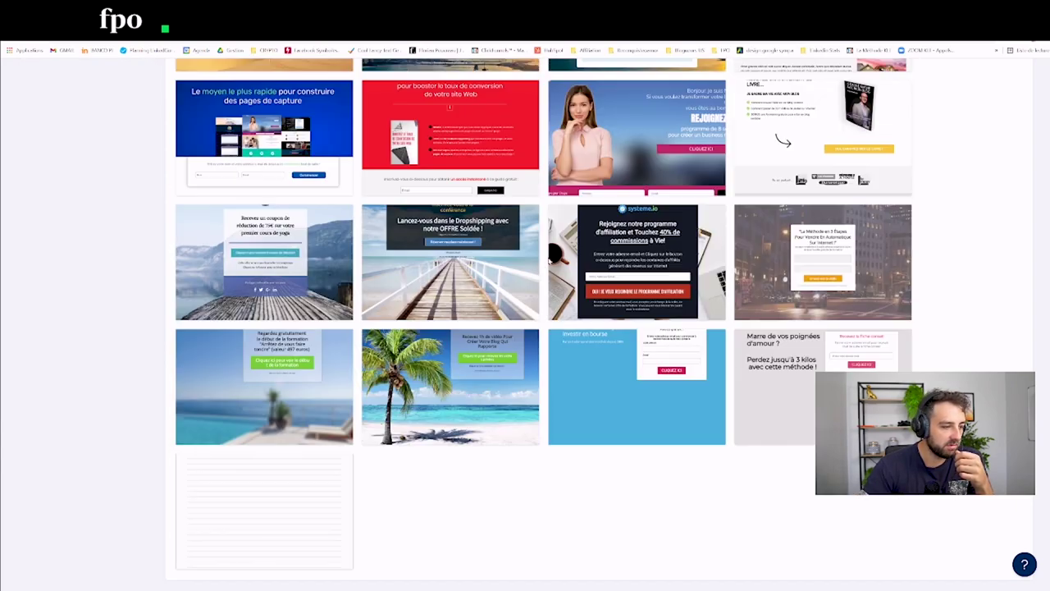
pyautogui.moveTo(238, 509)
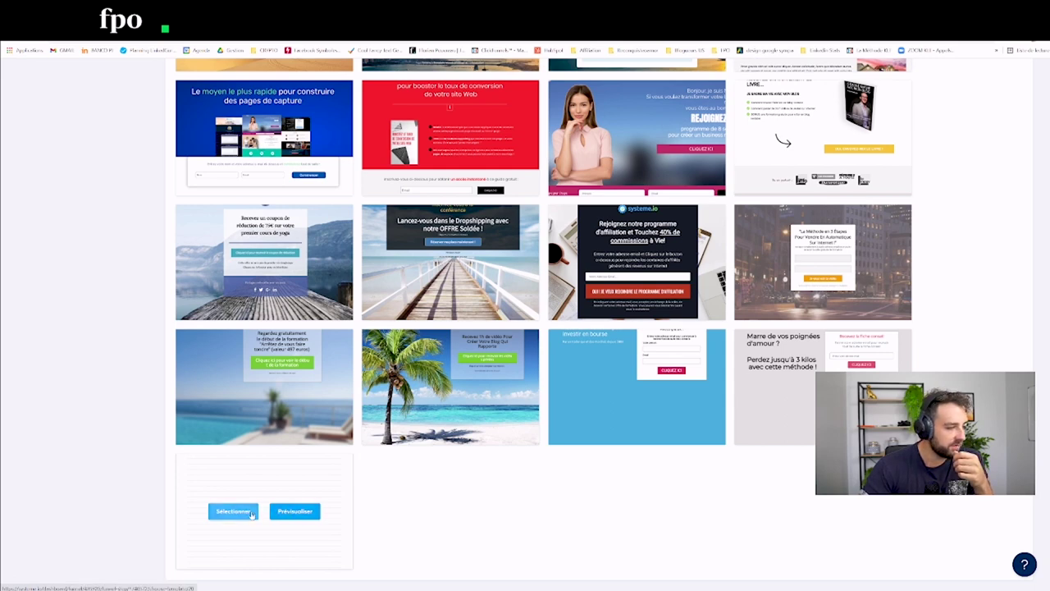
pyautogui.click(256, 510)
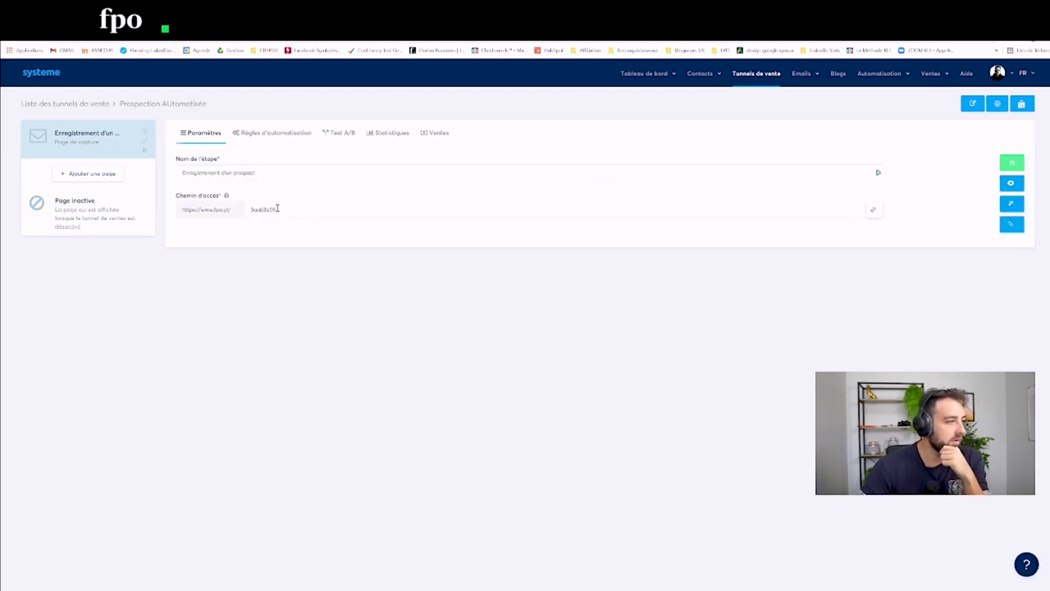
# Step: Change the capture page path to 'enregistrement-lead', save, and open the page editor
pyautogui.doubleClick(278, 208)
pyautogui.write('ari')
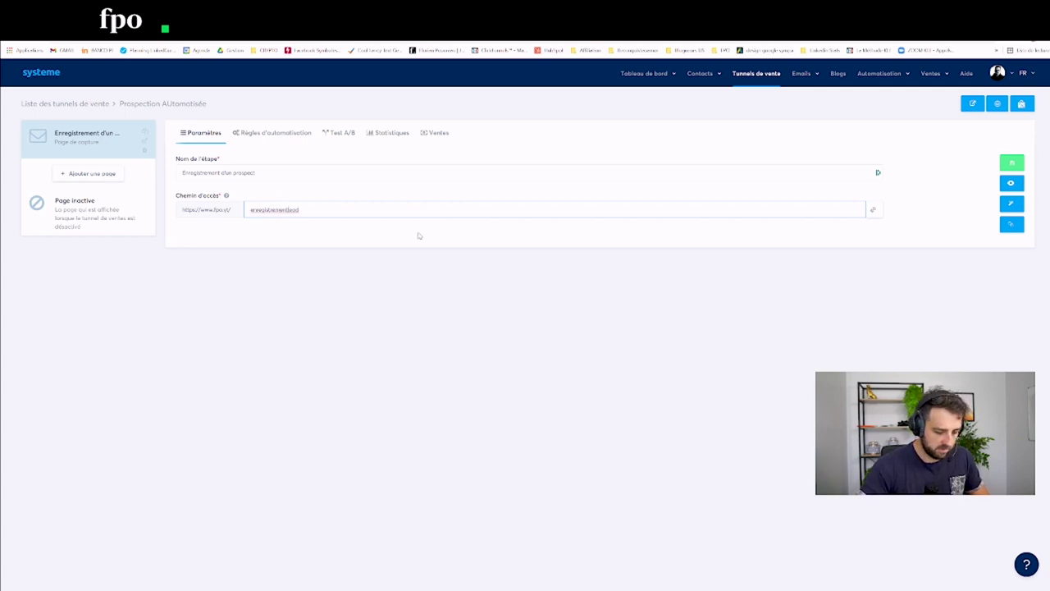
pyautogui.write('-')
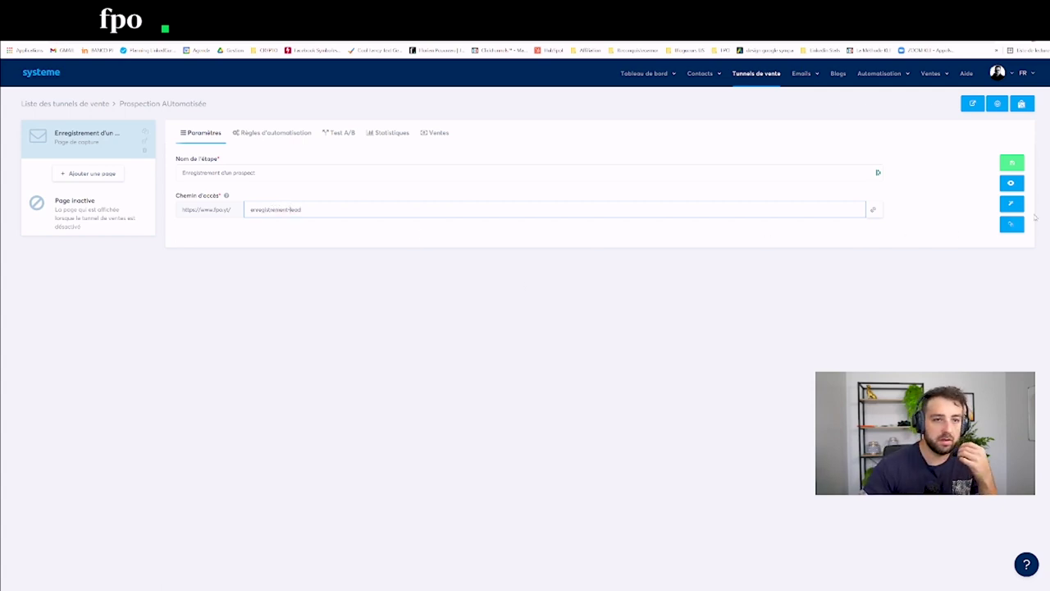
pyautogui.click(1011, 164)
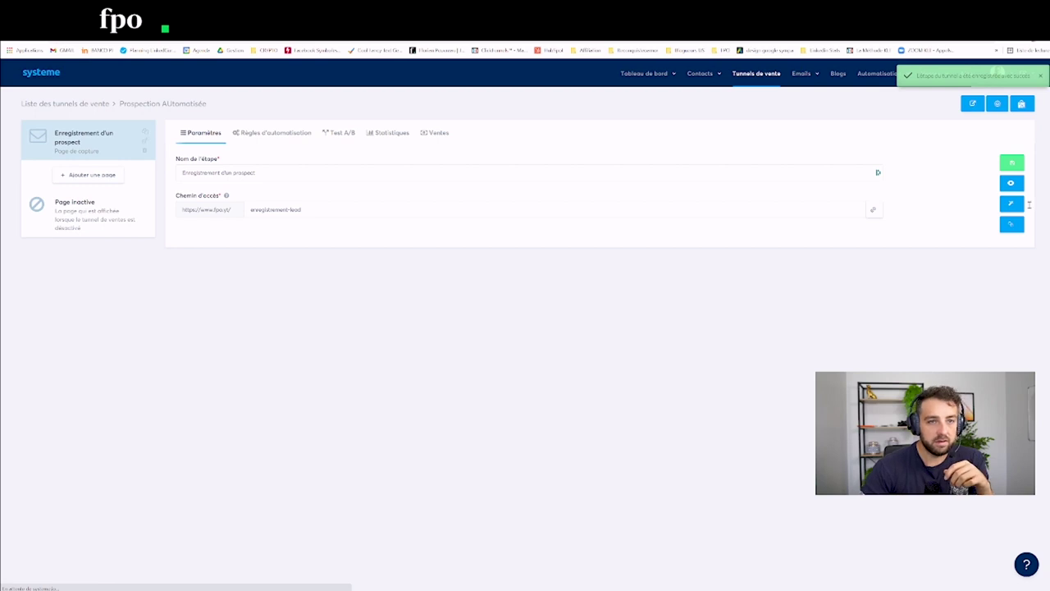
pyautogui.click(1011, 204)
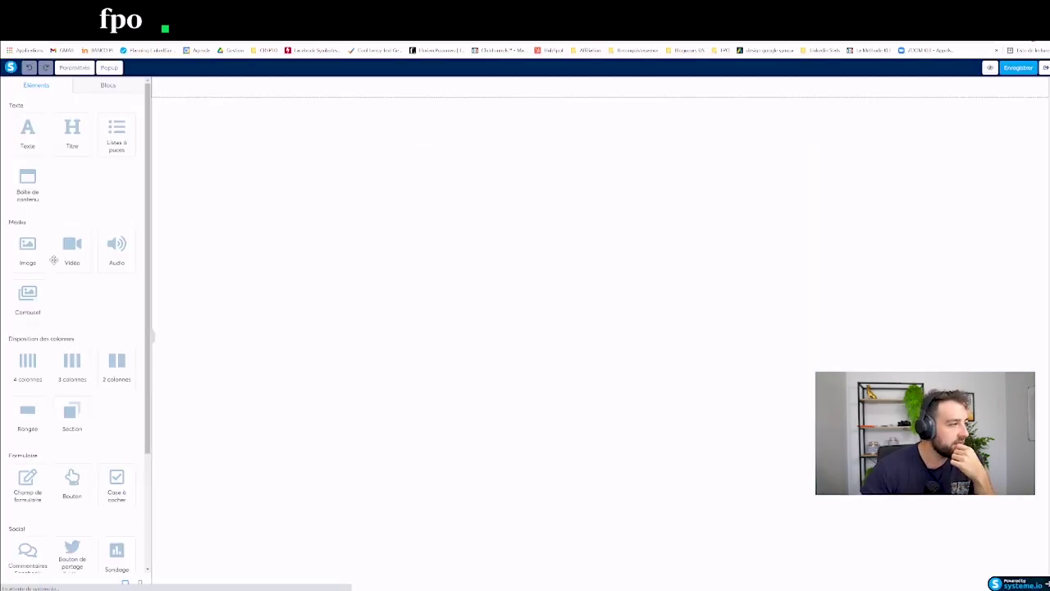
# Step: Add one Titre heading reading 'Formulaire d'inscription d'un nouveau prospect', deleting the duplicate row
pyautogui.click(71, 135)
pyautogui.click(70, 138)
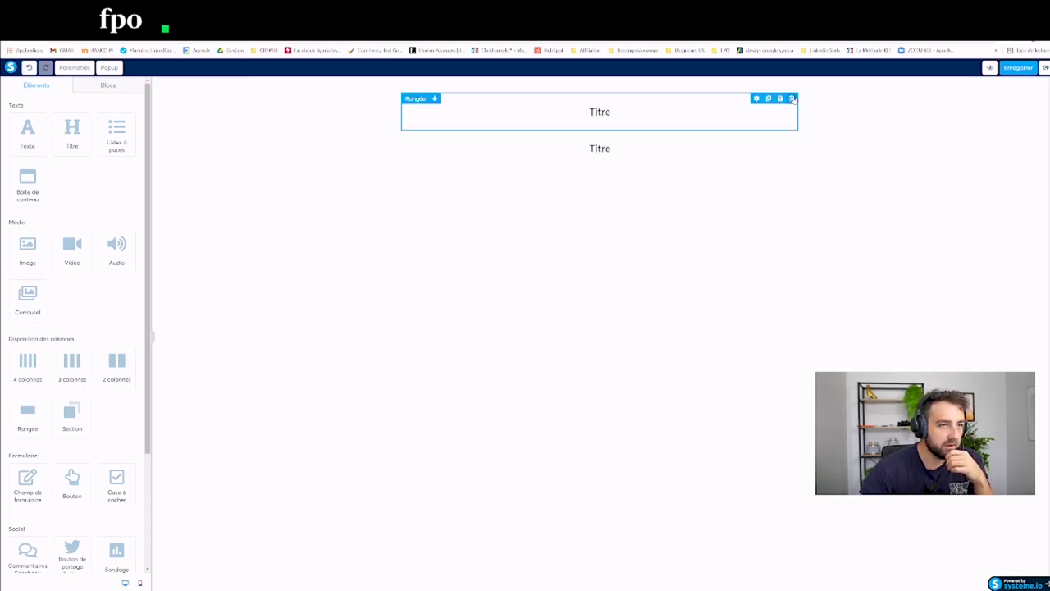
pyautogui.click(792, 98)
pyautogui.click(560, 84)
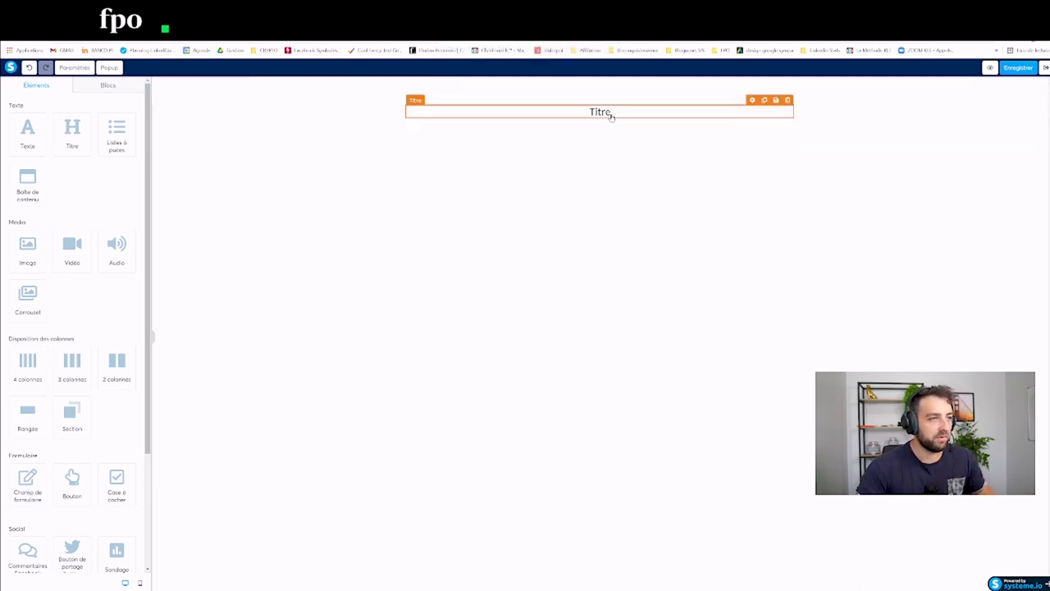
pyautogui.doubleClick(609, 115)
pyautogui.write('Form')
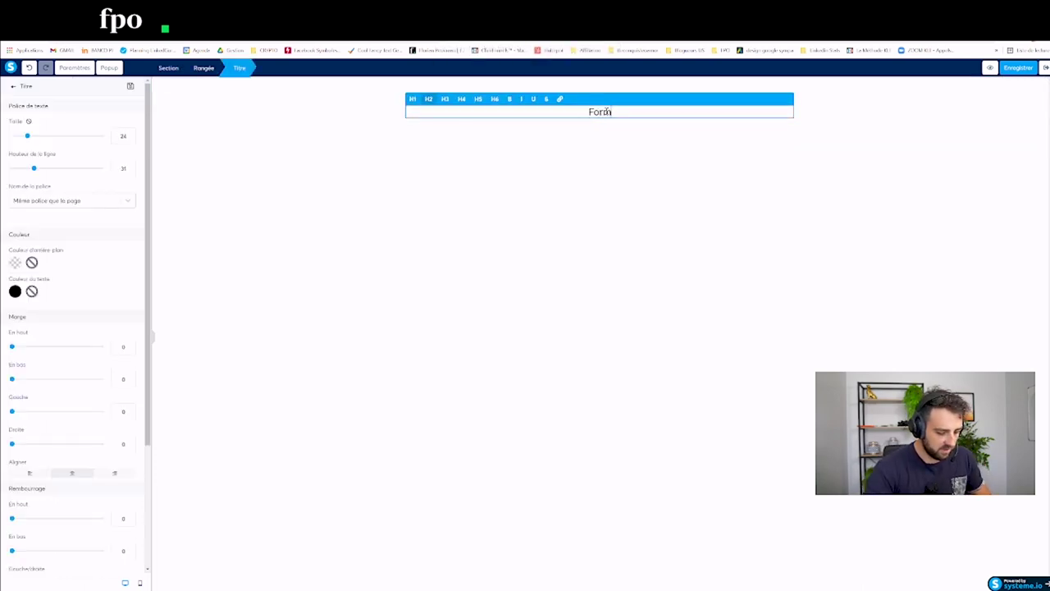
pyautogui.write("ulaire d'inscri")
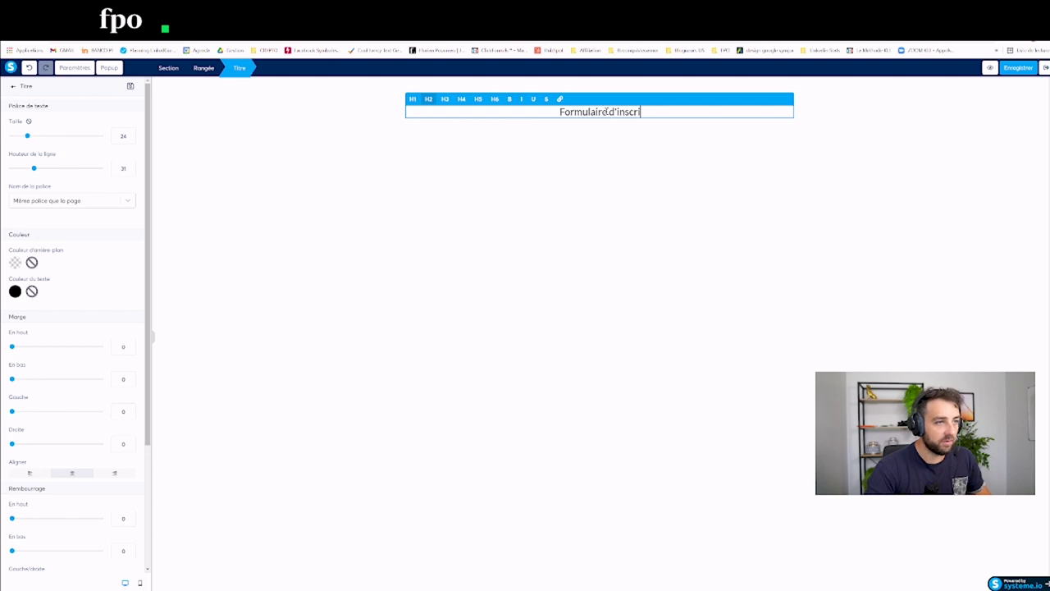
pyautogui.write("ption d'un no")
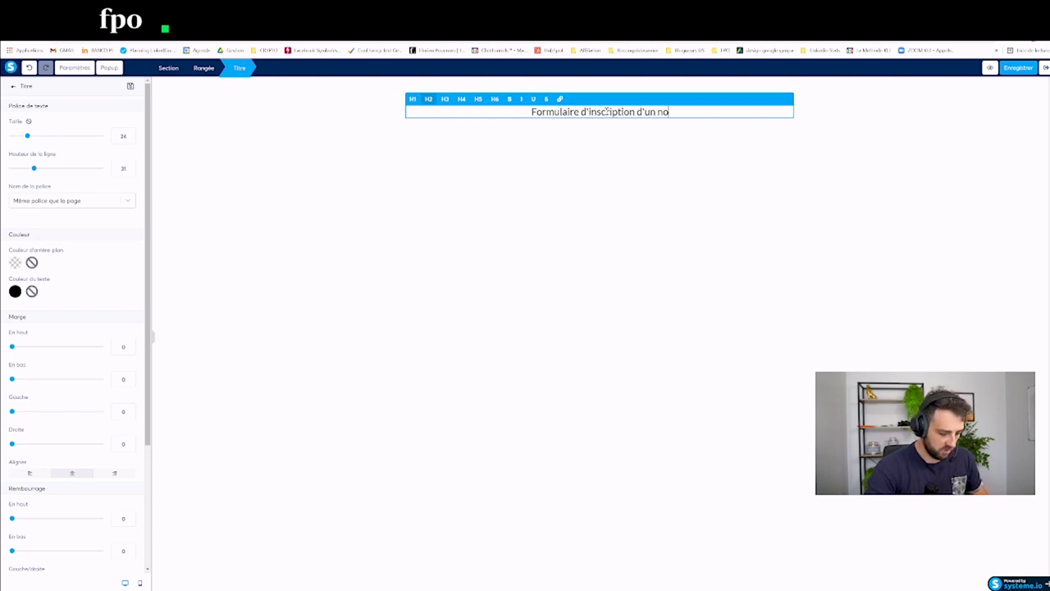
pyautogui.write('uveau prospect')
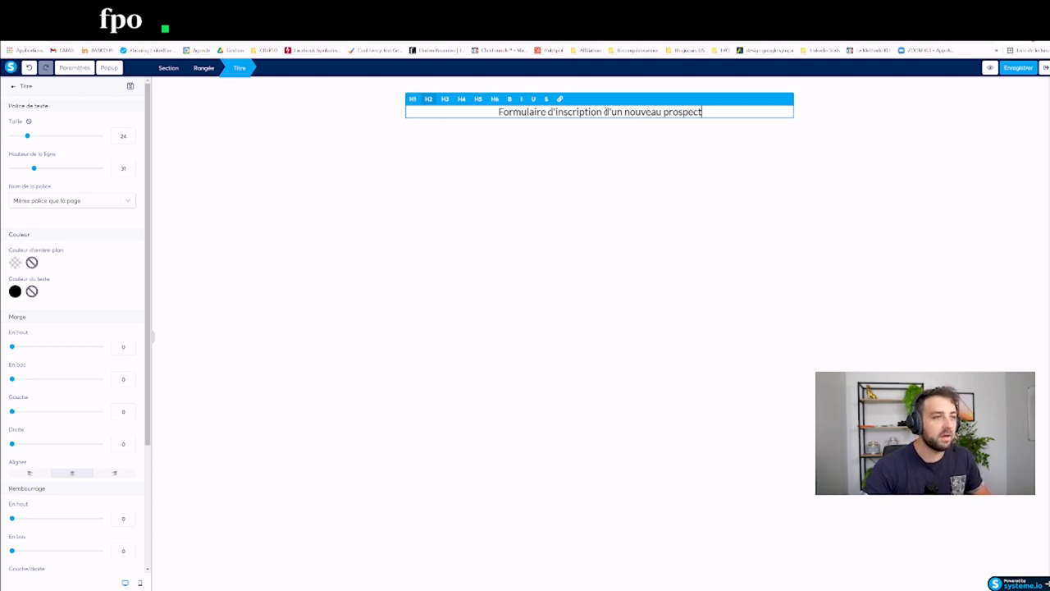
pyautogui.click(368, 406)
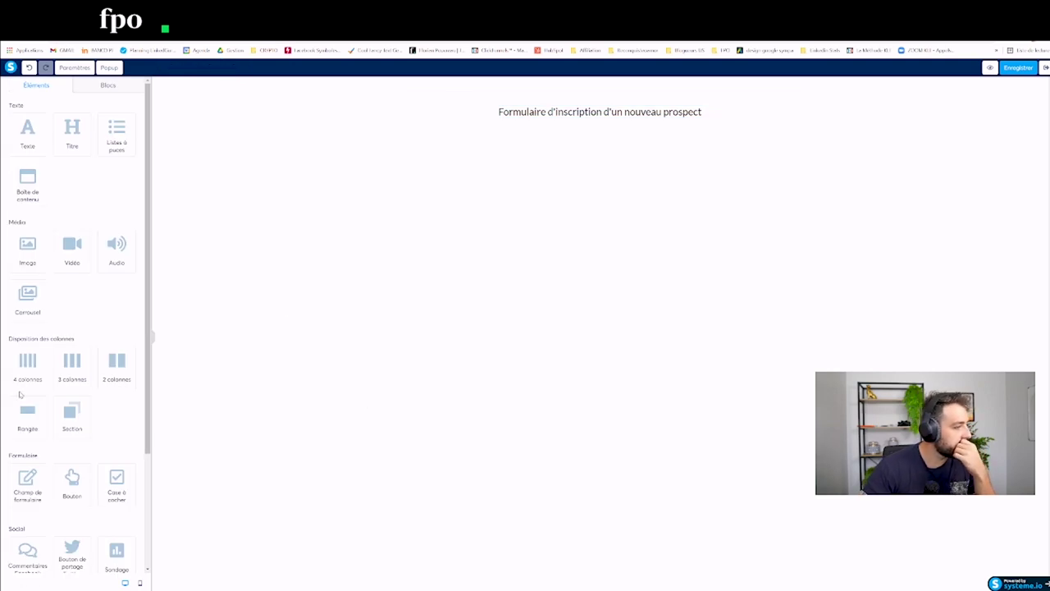
# Step: Add two form fields and a button, setting the fields to Prénom and Nom de famille
pyautogui.moveTo(27, 499); pyautogui.dragTo(556, 155)
pyautogui.moveTo(27, 484); pyautogui.dragTo(549, 186)
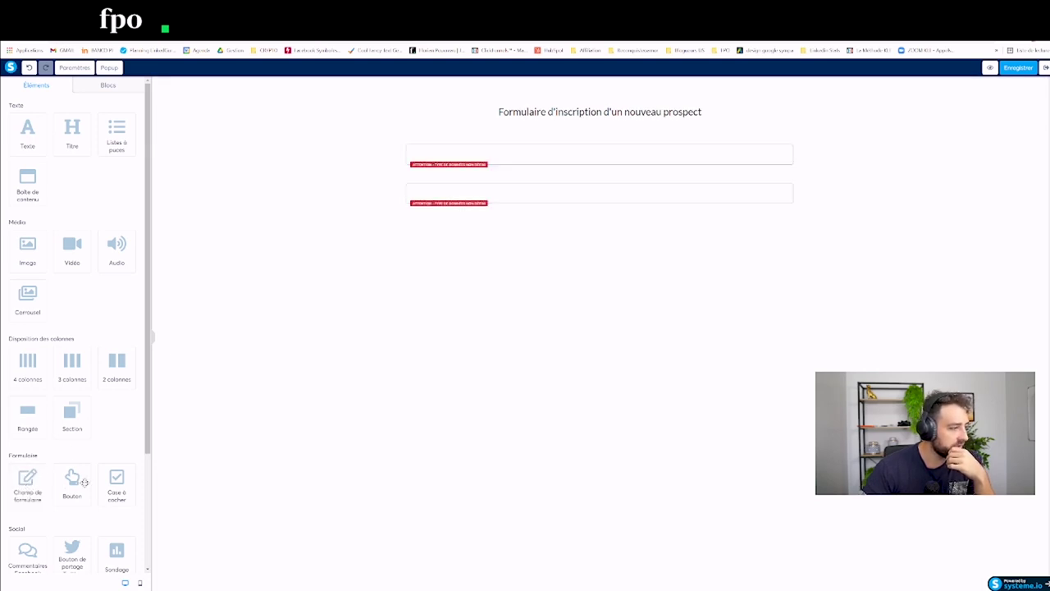
pyautogui.click(85, 482)
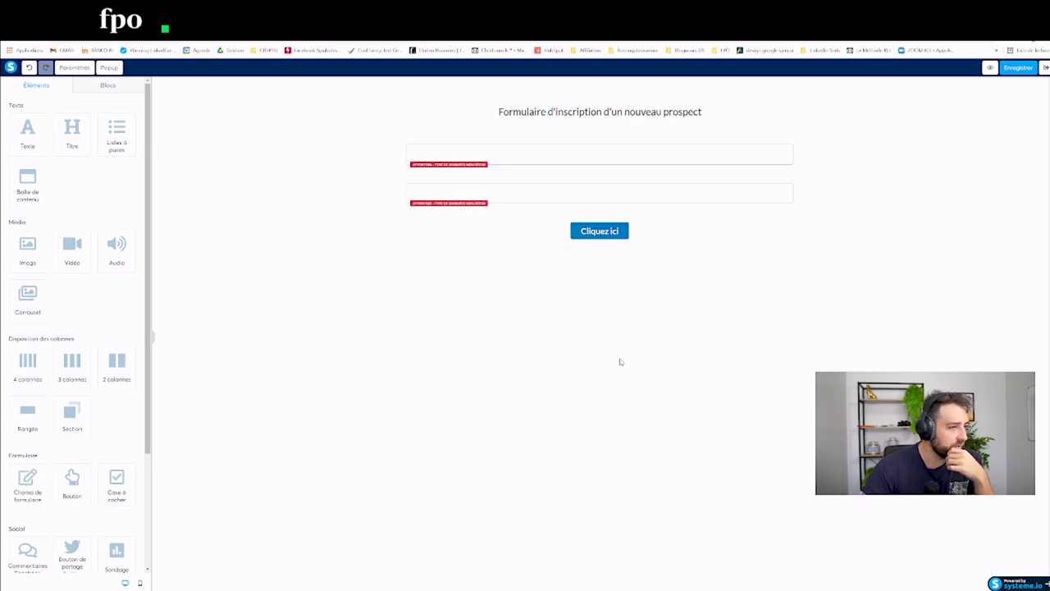
pyautogui.click(539, 147)
pyautogui.click(43, 120)
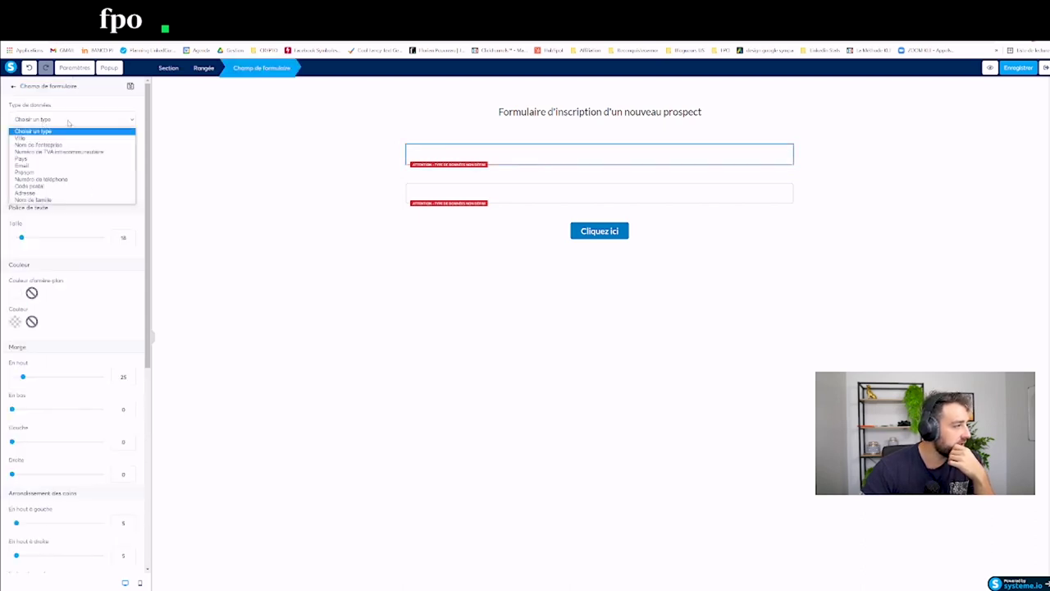
pyautogui.click(26, 172)
pyautogui.click(450, 197)
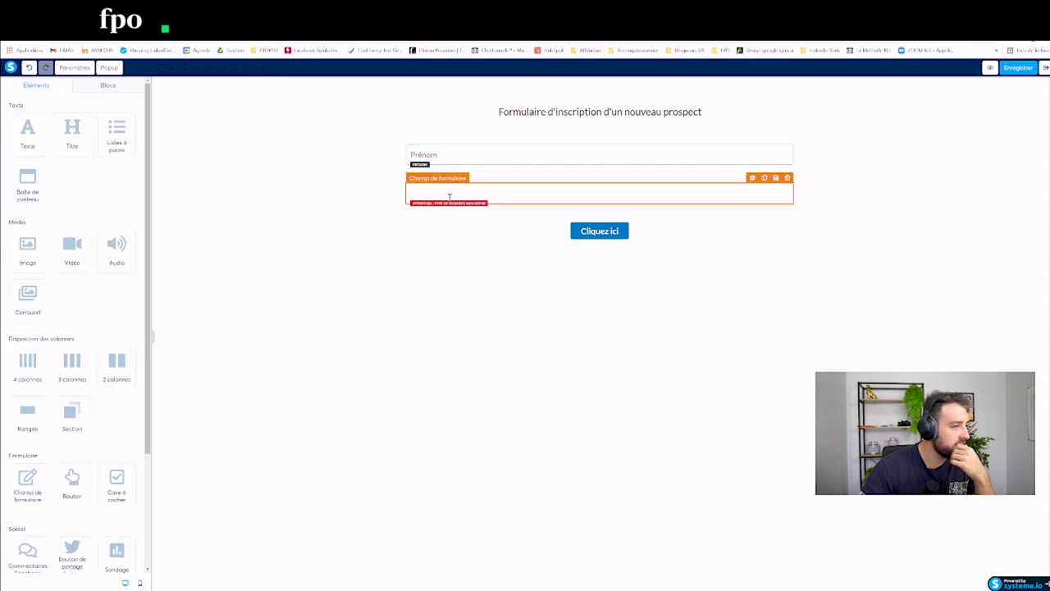
pyautogui.click(450, 197)
pyautogui.click(48, 120)
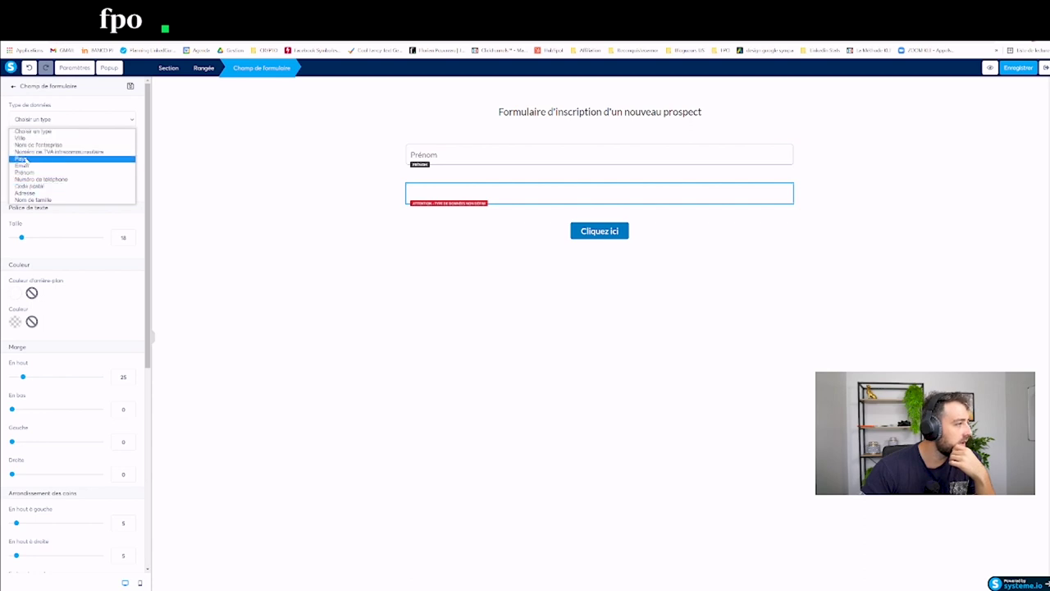
pyautogui.click(33, 199)
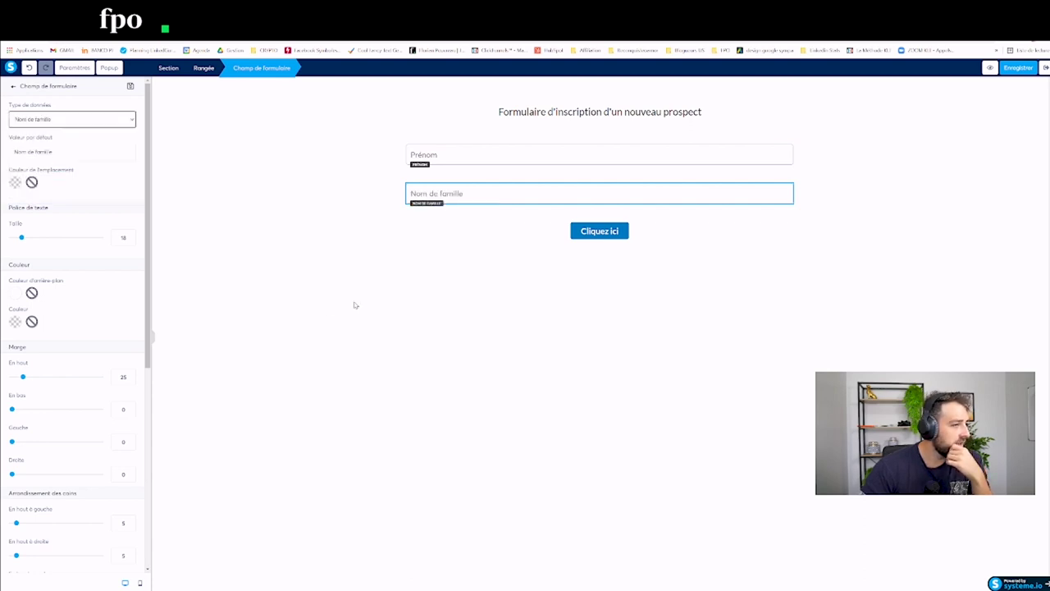
pyautogui.click(354, 305)
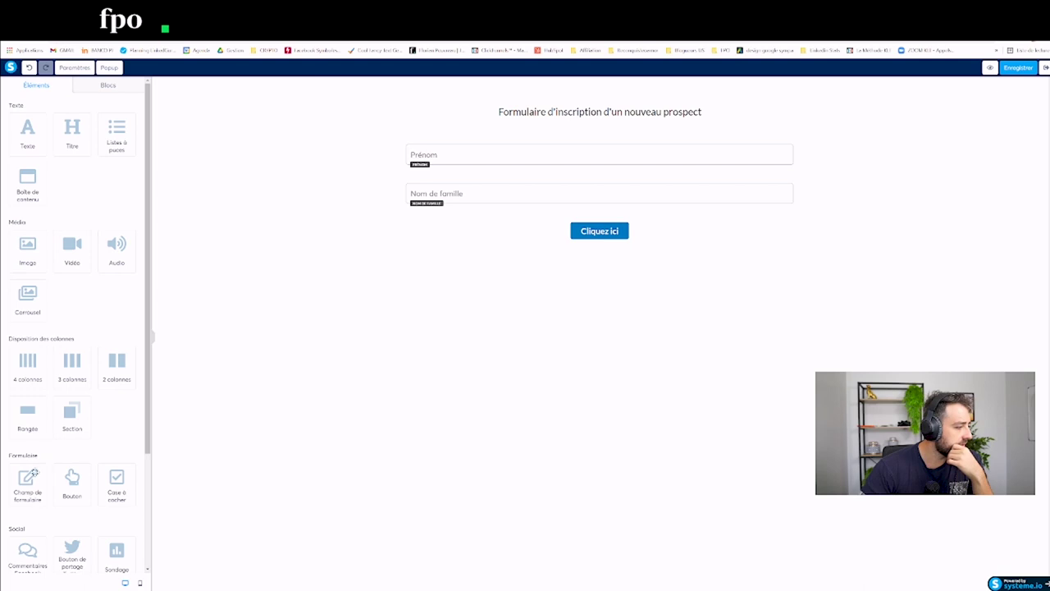
# Step: Add three empty fields and make the first, above the button, collect Nom de l'entreprise
pyautogui.click(32, 476)
pyautogui.click(30, 483)
pyautogui.click(30, 484)
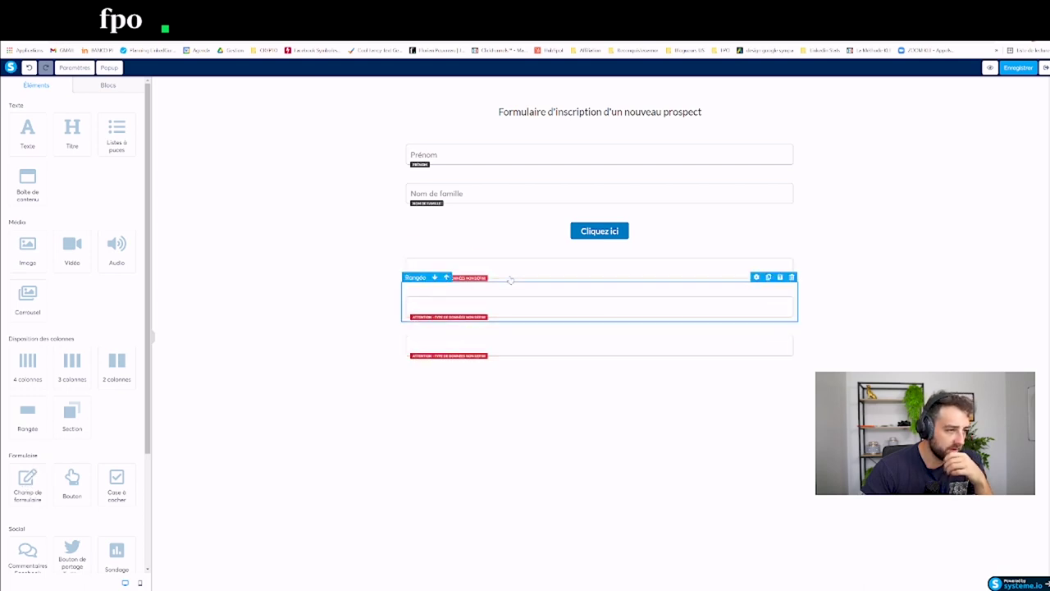
pyautogui.moveTo(450, 260); pyautogui.dragTo(461, 223)
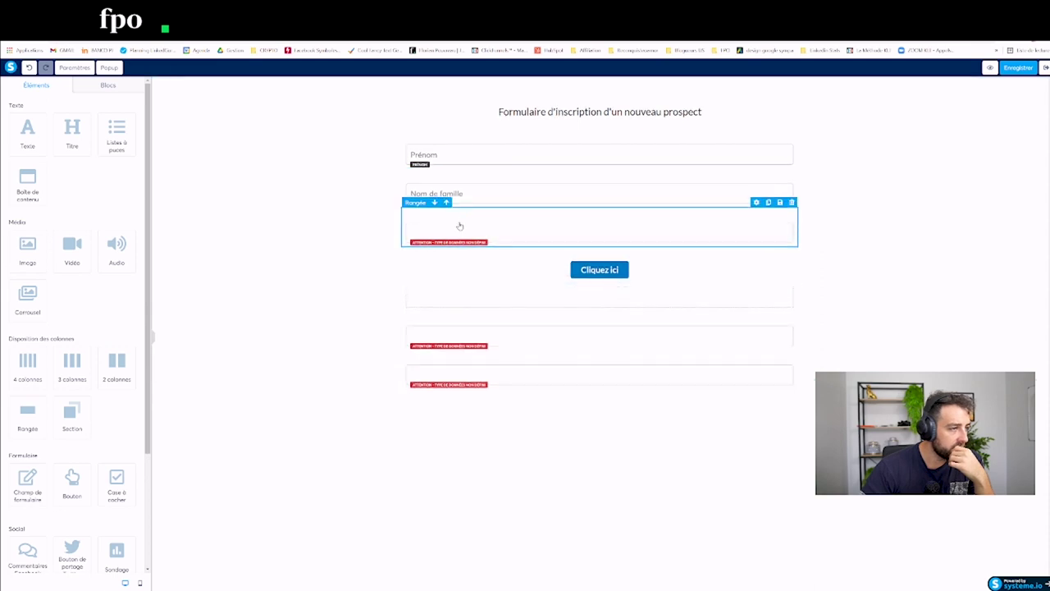
pyautogui.click(460, 229)
pyautogui.click(49, 121)
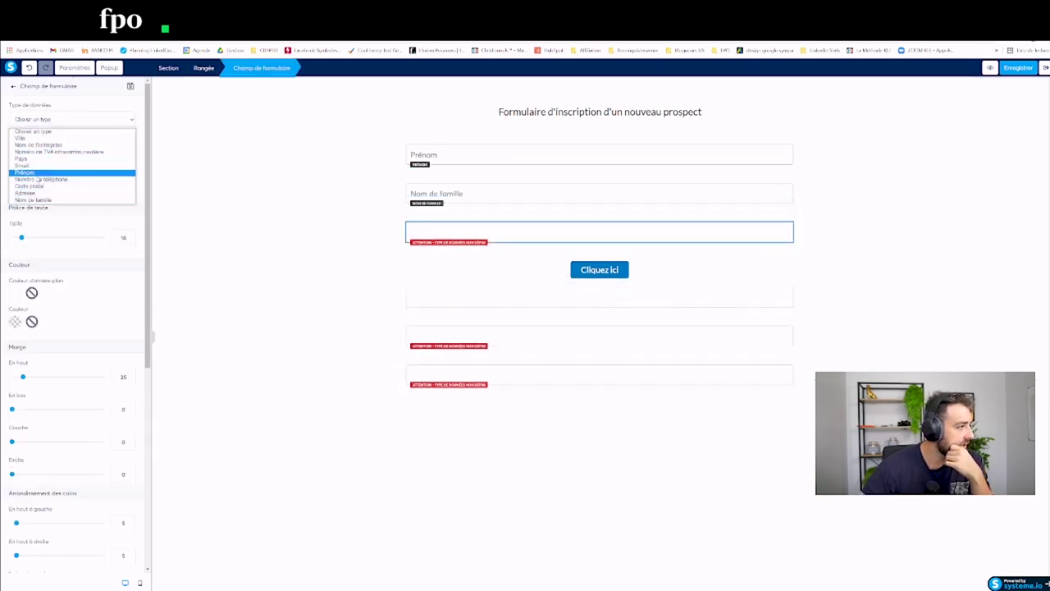
pyautogui.click(37, 145)
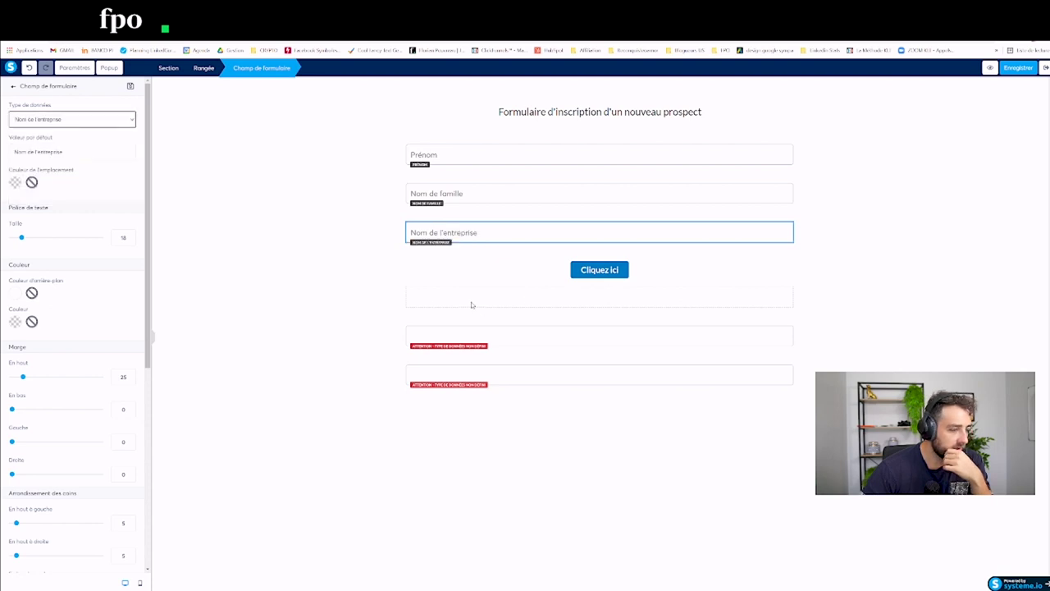
# Step: Move the next empty field under Nom de l'entreprise and set it to Email
pyautogui.click(472, 305)
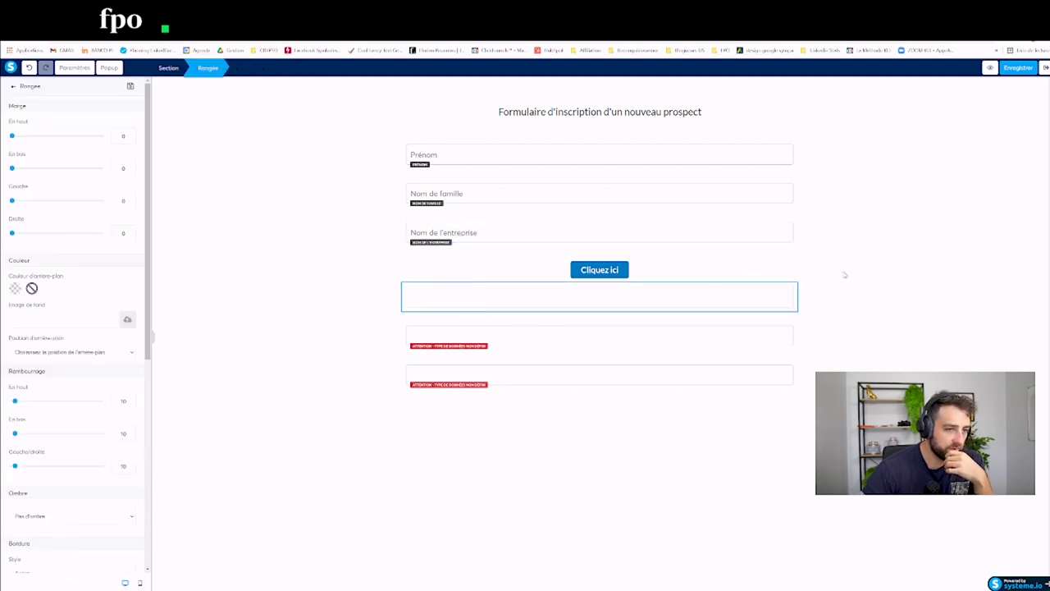
pyautogui.click(493, 351)
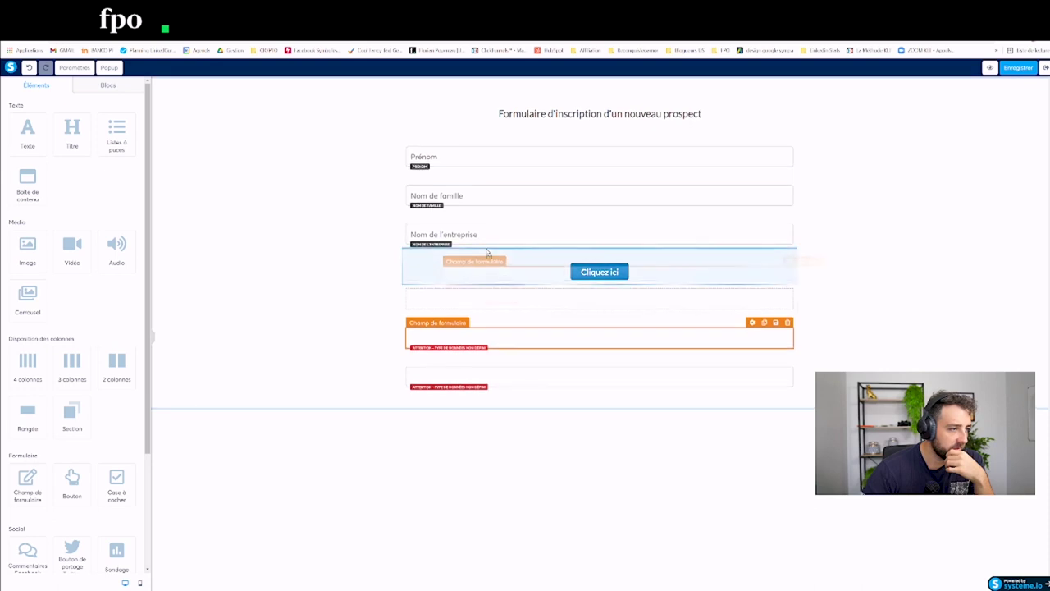
pyautogui.moveTo(486, 248); pyautogui.dragTo(475, 264)
pyautogui.click(470, 275)
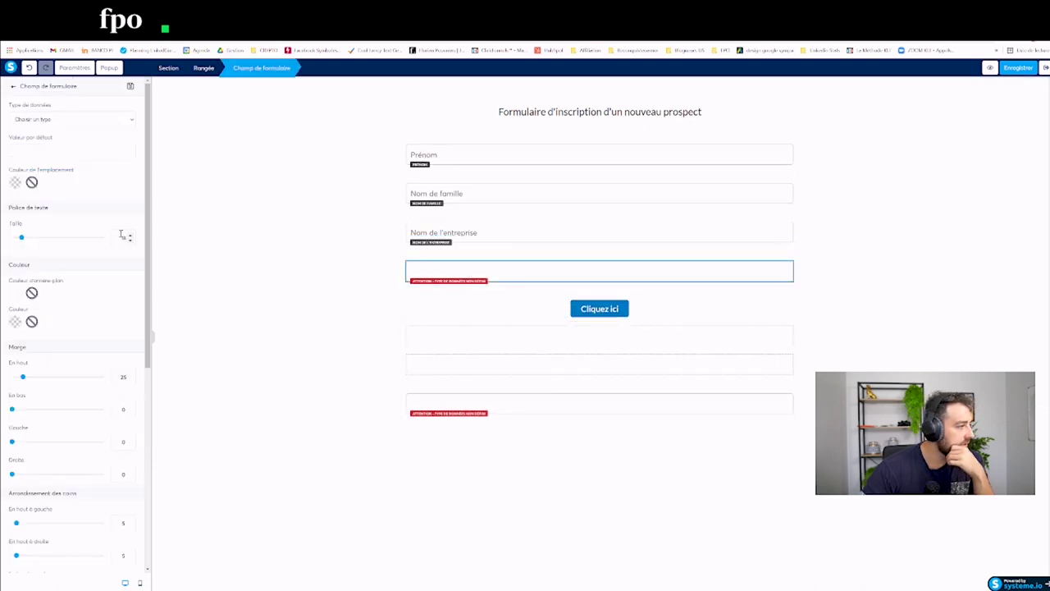
pyautogui.click(54, 120)
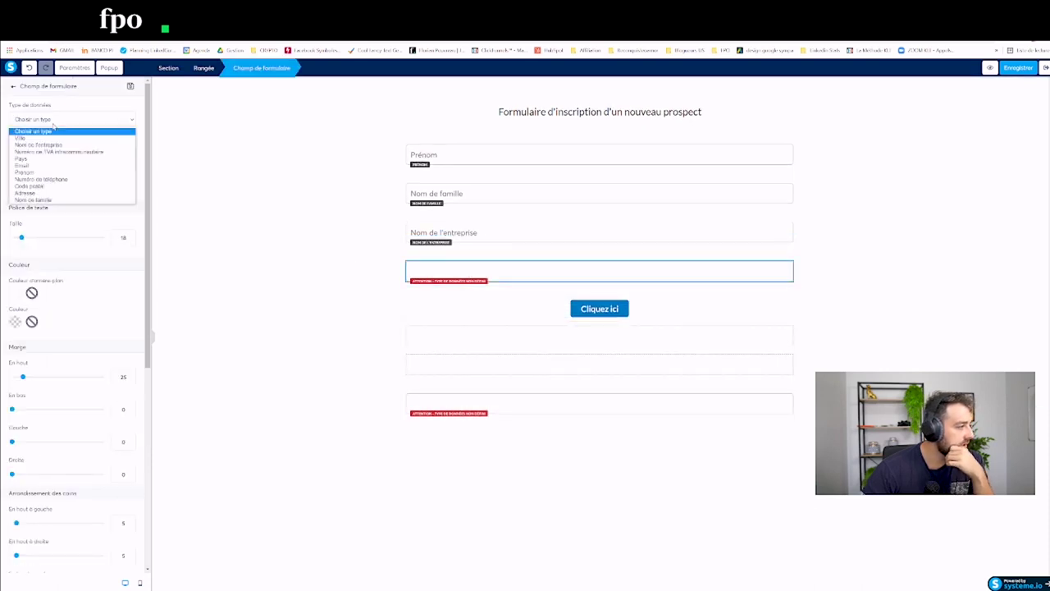
pyautogui.click(36, 166)
# Step: Add a Numéro de téléphone field above the button and delete an empty row below it
pyautogui.moveTo(525, 411); pyautogui.dragTo(499, 300)
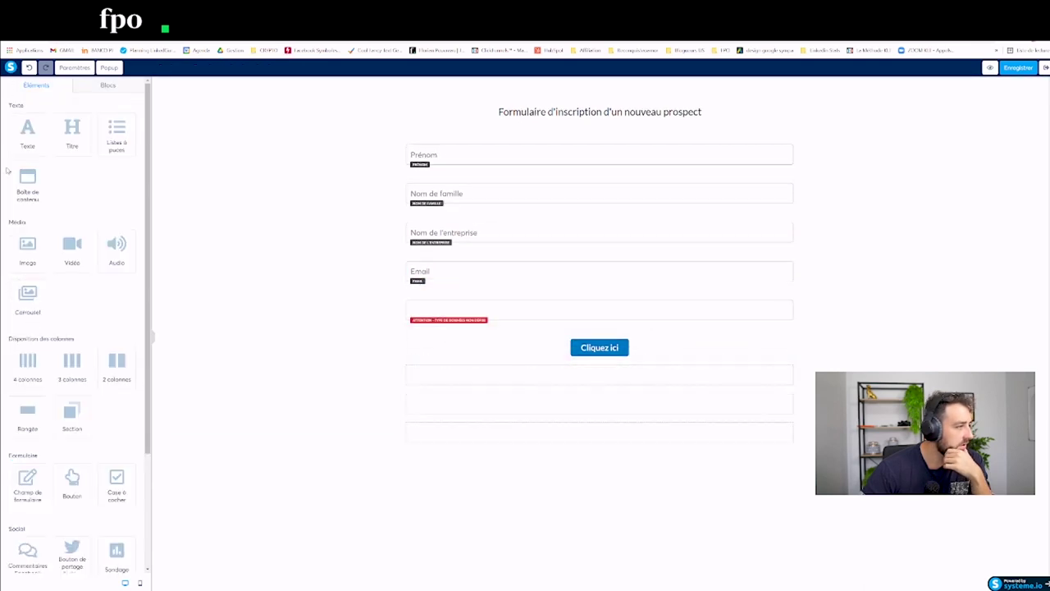
pyautogui.click(429, 303)
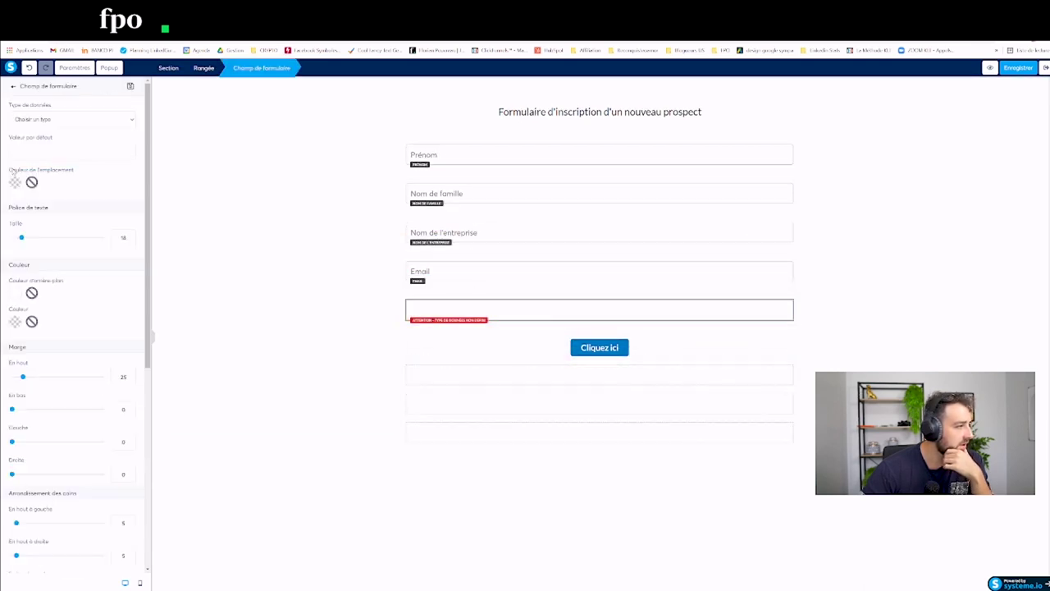
pyautogui.click(48, 117)
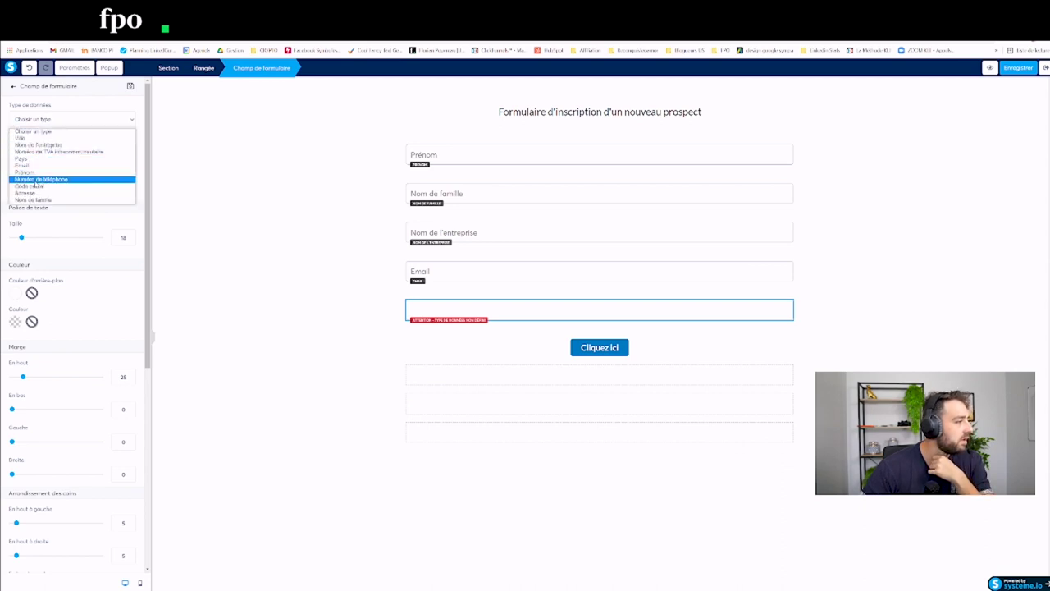
pyautogui.click(41, 179)
pyautogui.click(740, 373)
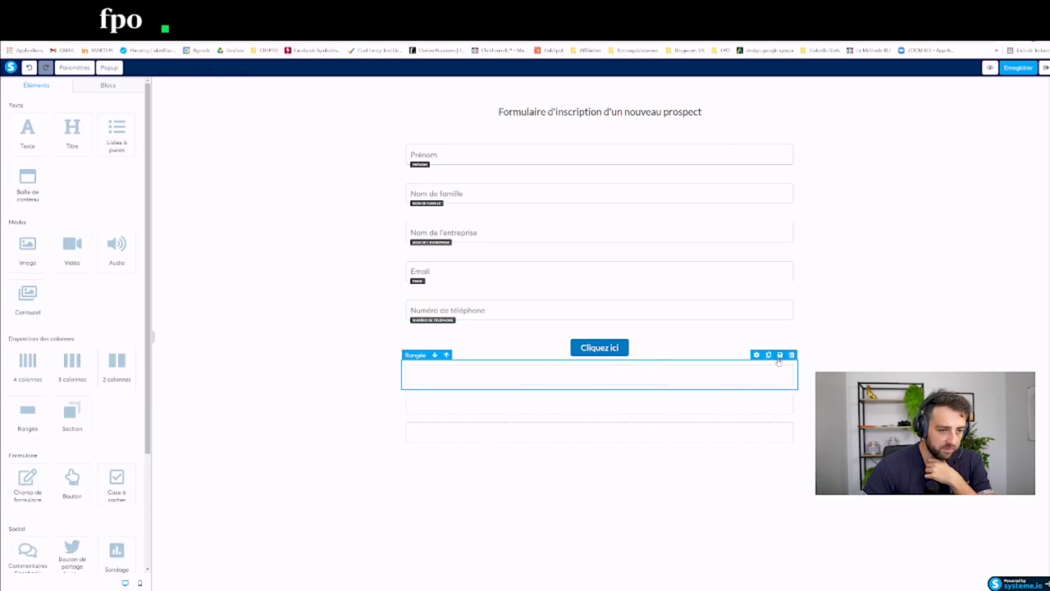
pyautogui.click(792, 354)
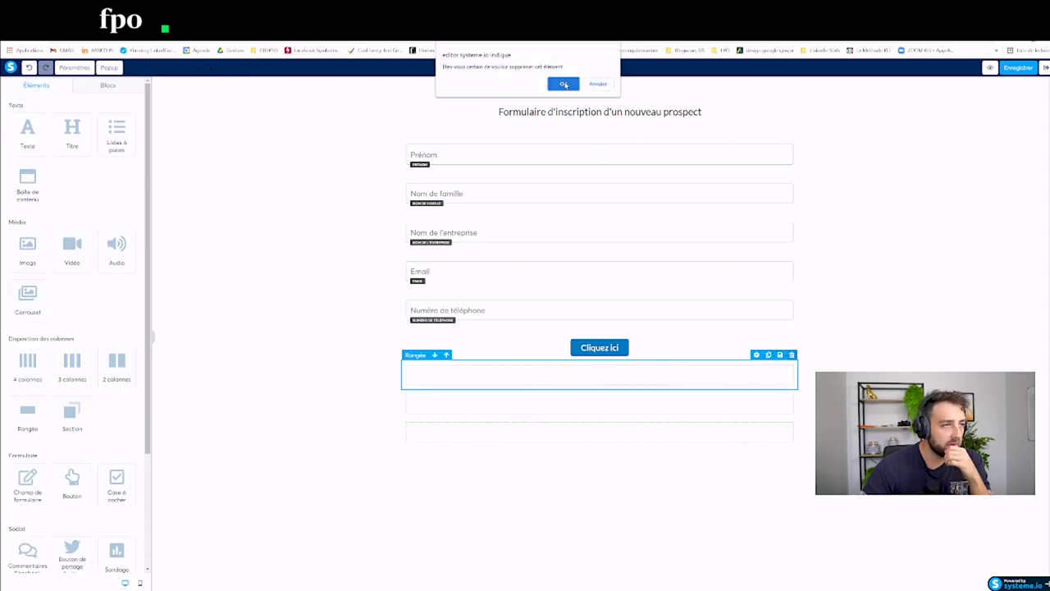
# Step: Delete the remaining empty rows below the submit button
pyautogui.click(564, 81)
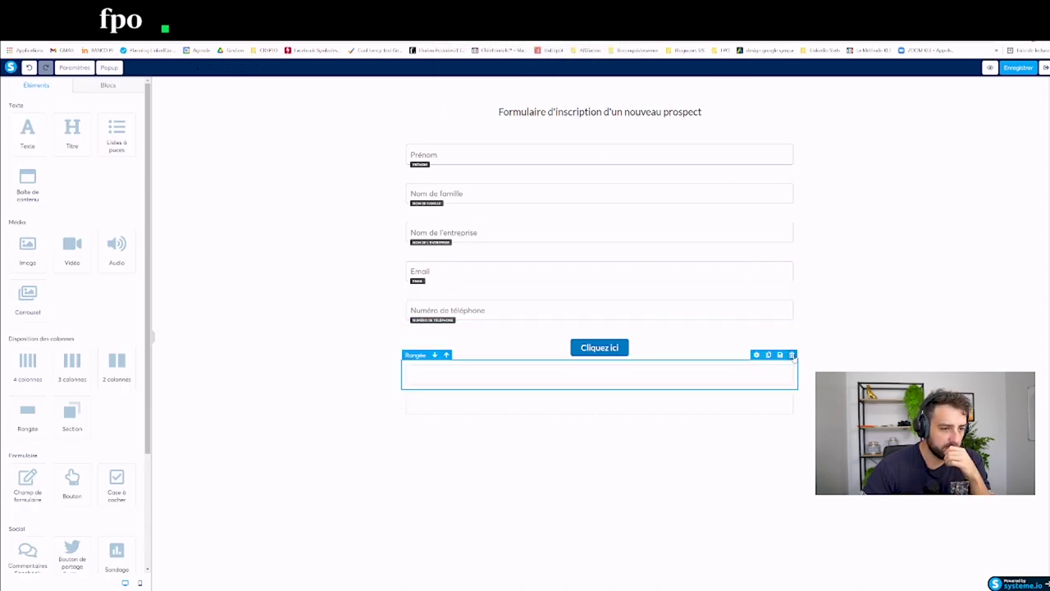
pyautogui.click(792, 355)
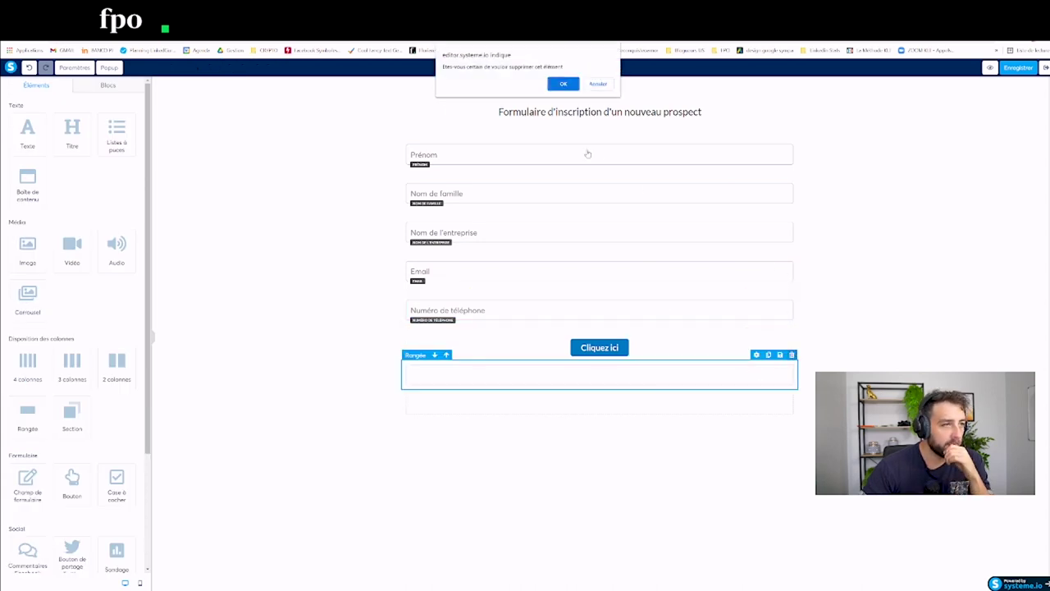
pyautogui.click(569, 82)
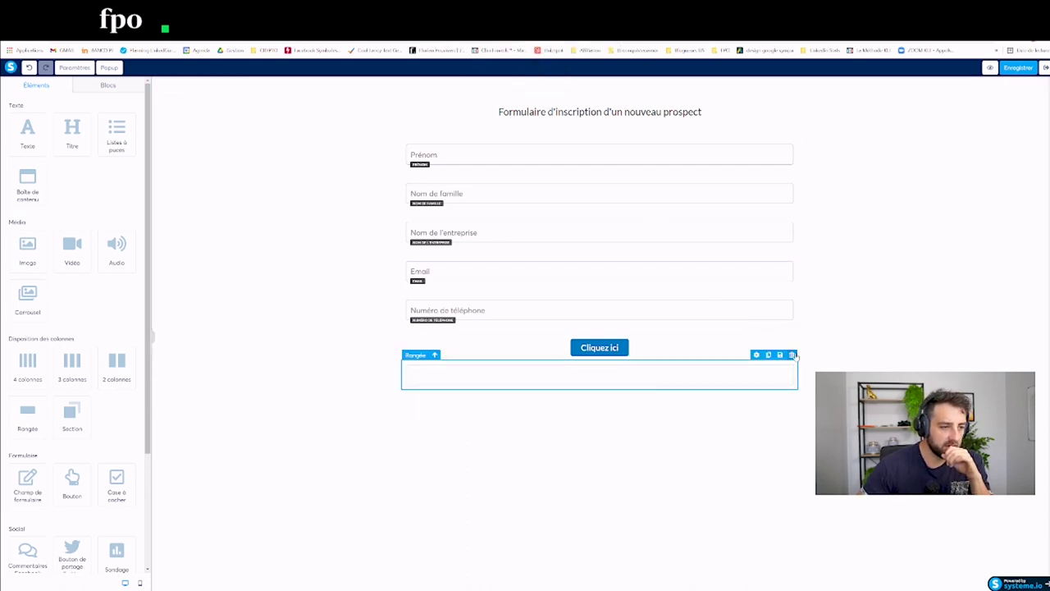
pyautogui.click(791, 355)
pyautogui.click(563, 85)
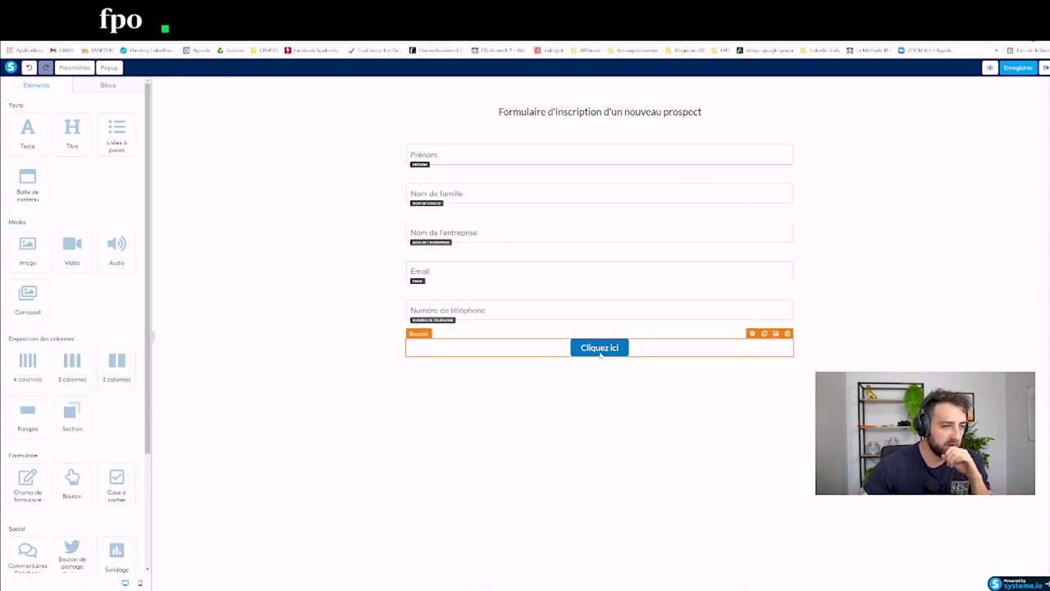
# Step: Relabel the button 'Enregistrer le prospect', save the page and return to the funnel
pyautogui.click(600, 351)
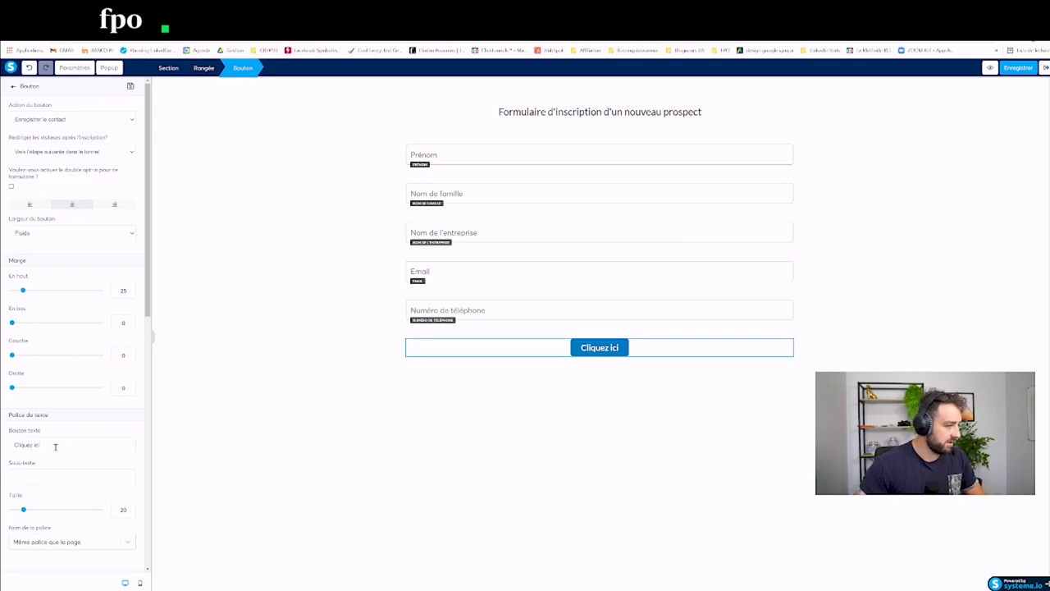
pyautogui.moveTo(55, 446); pyautogui.dragTo(3, 441)
pyautogui.write('Enre')
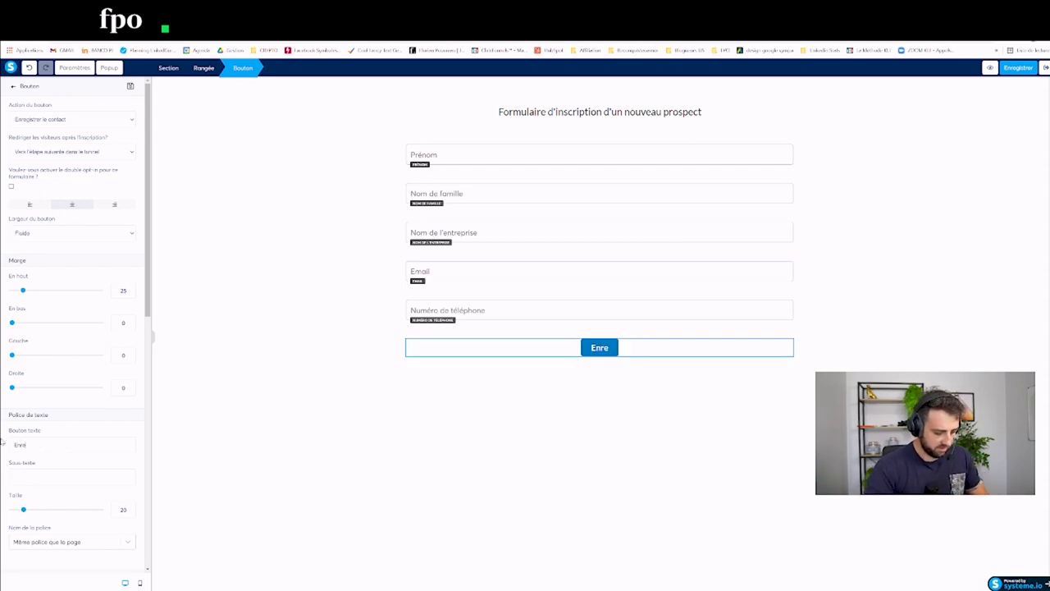
pyautogui.write('gistrer')
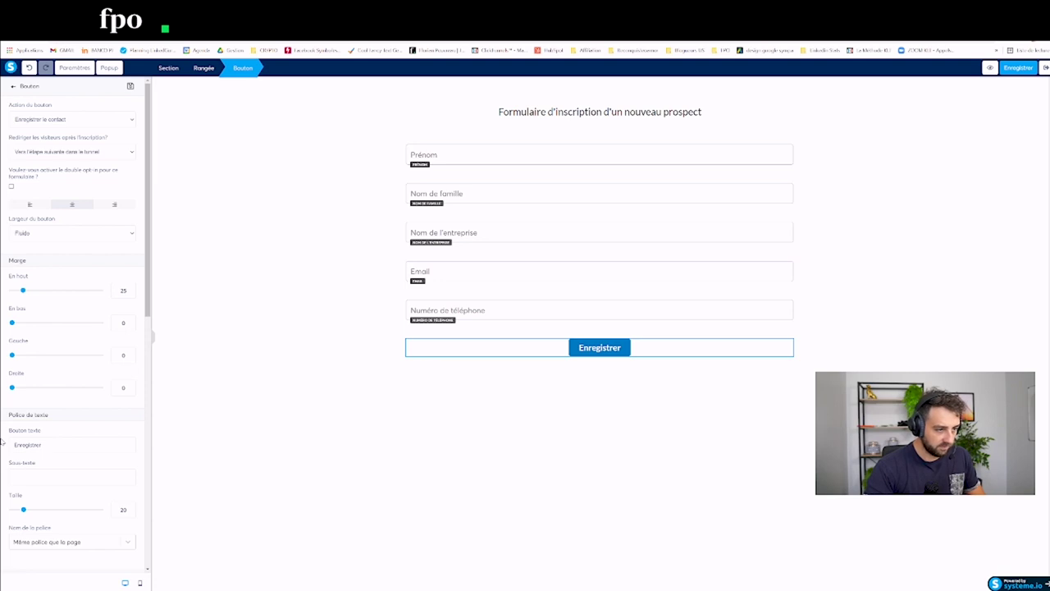
pyautogui.write(' le prospect')
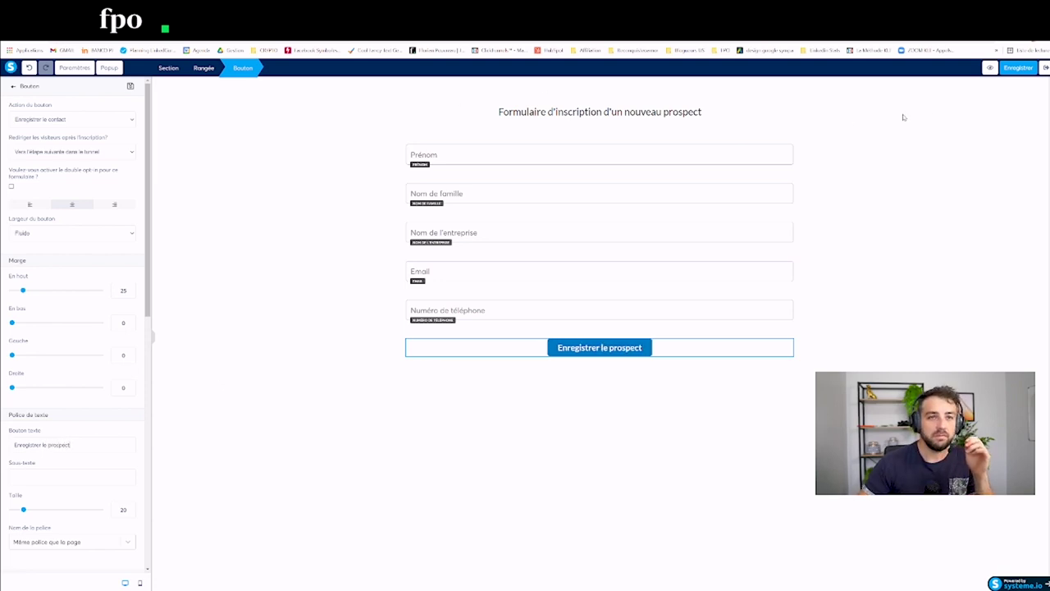
pyautogui.click(1025, 71)
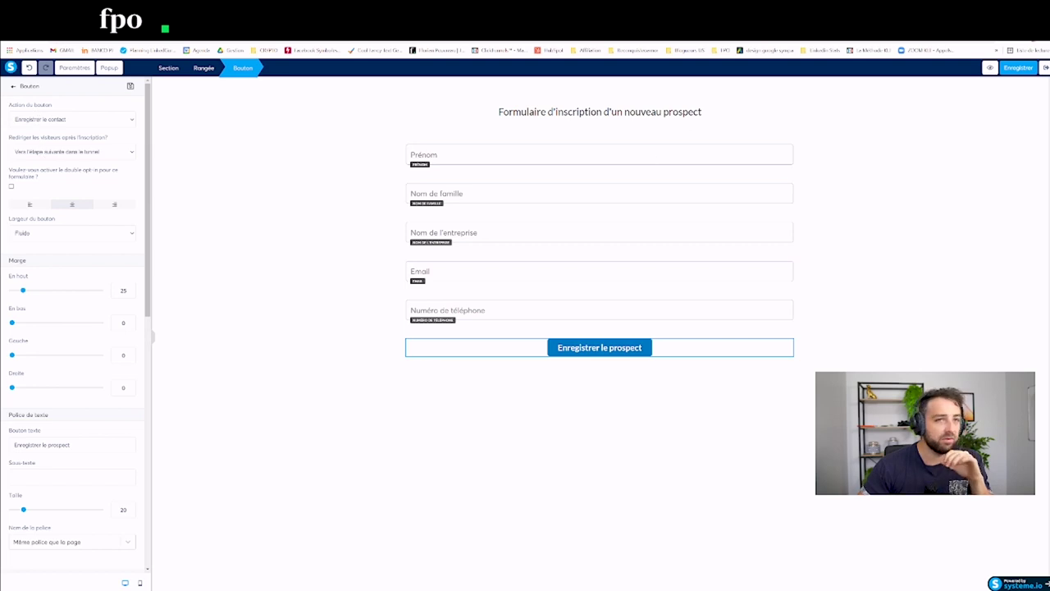
pyautogui.click(1021, 67)
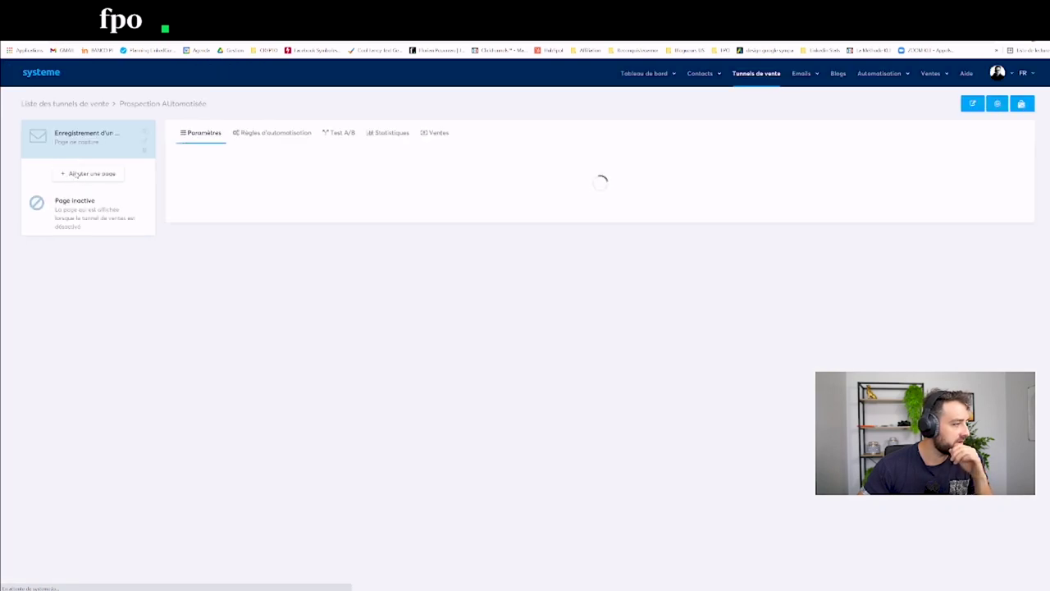
# Step: Add a Page de remerciement step named 'Confirmation enregistrement' and save it
pyautogui.click(92, 175)
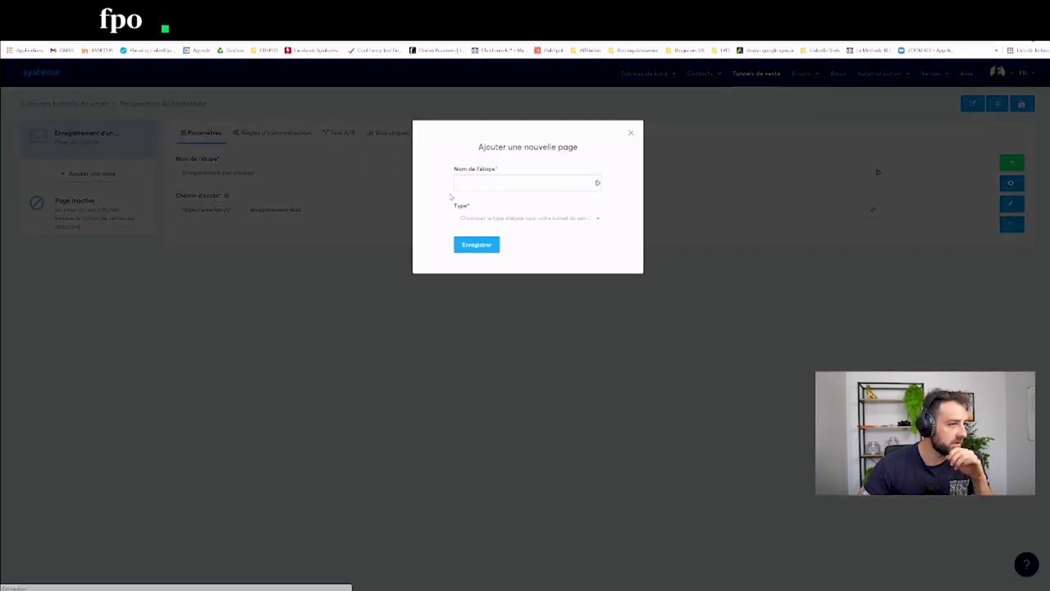
pyautogui.click(493, 183)
pyautogui.click(494, 183)
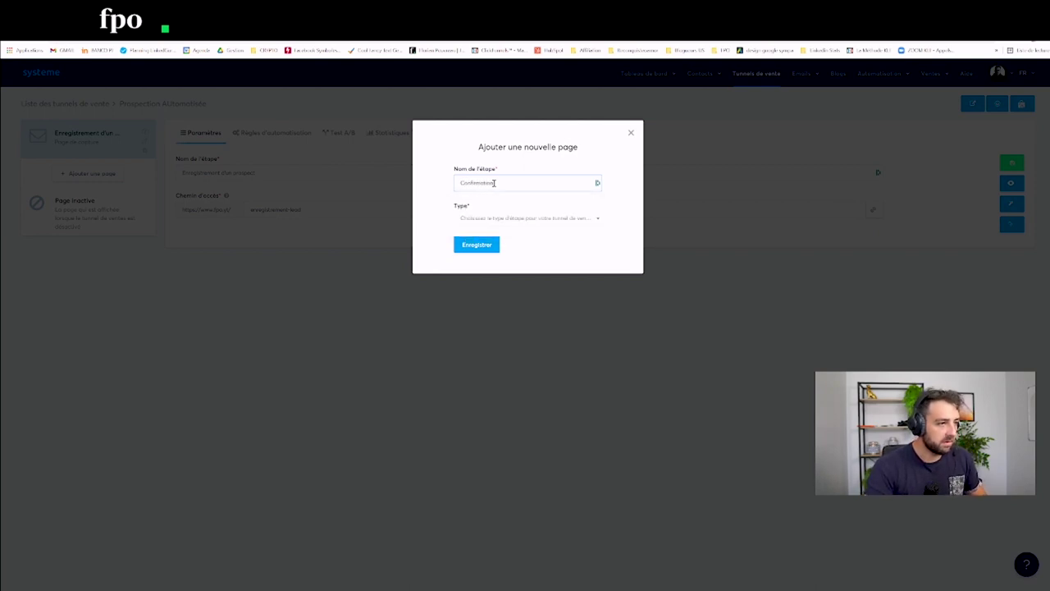
pyautogui.write('Confirmation enregistremen')
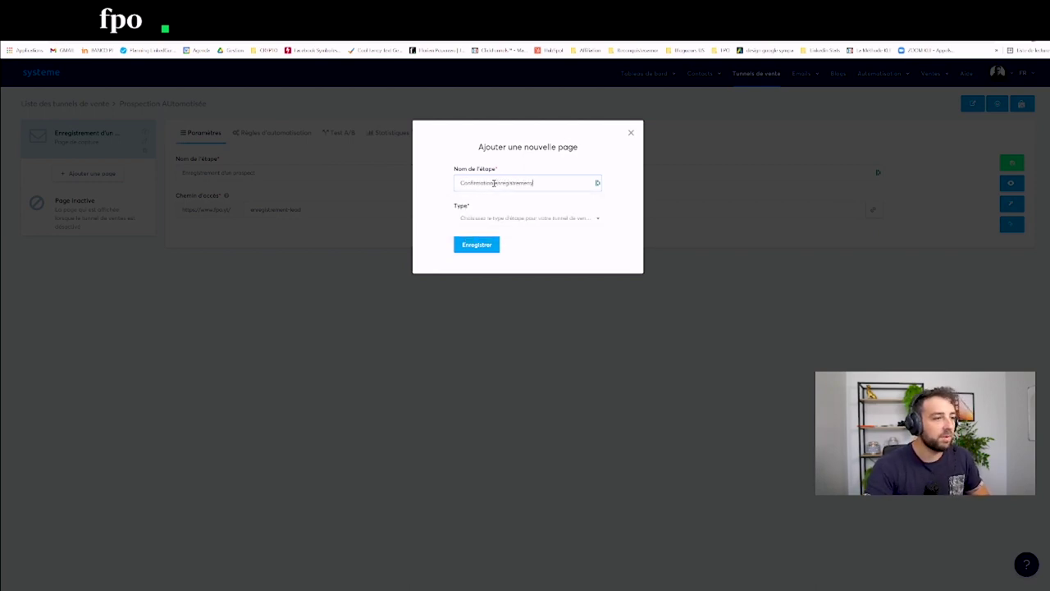
pyautogui.write('t')
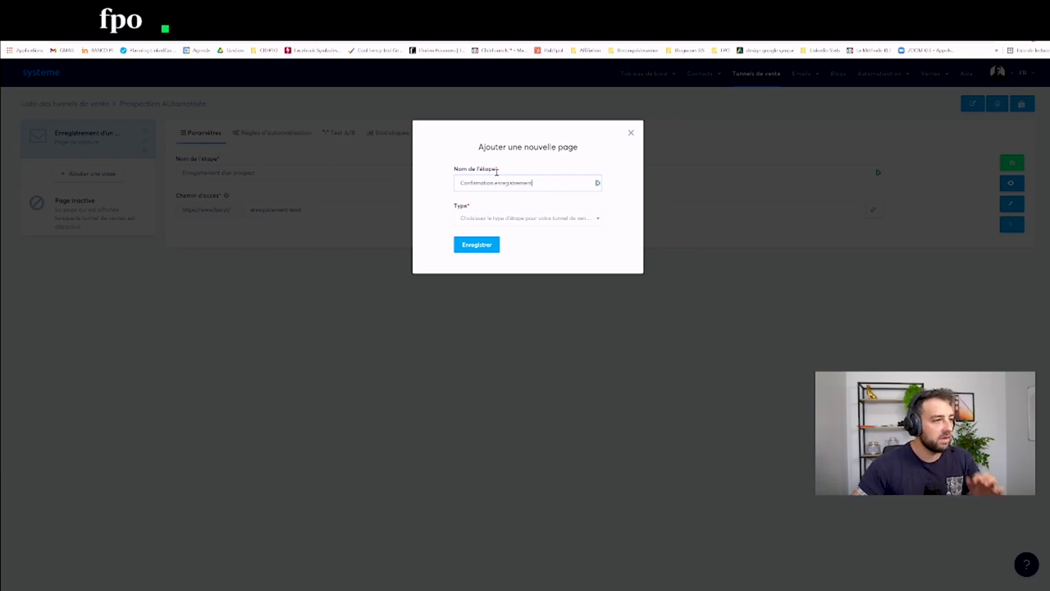
pyautogui.click(496, 219)
pyautogui.scroll(-1, 490, 271)
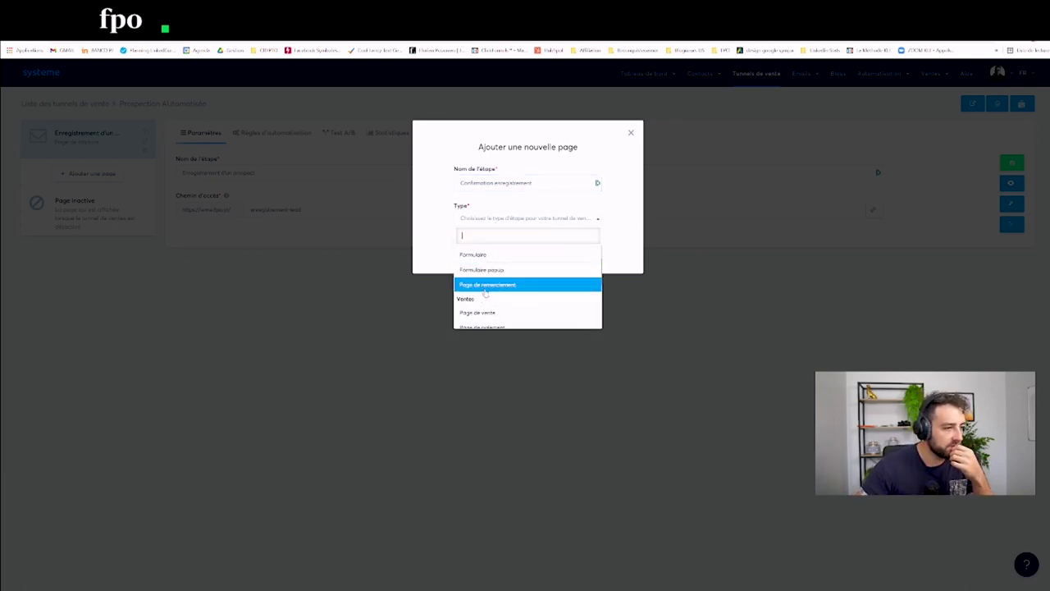
pyautogui.click(489, 284)
pyautogui.click(475, 251)
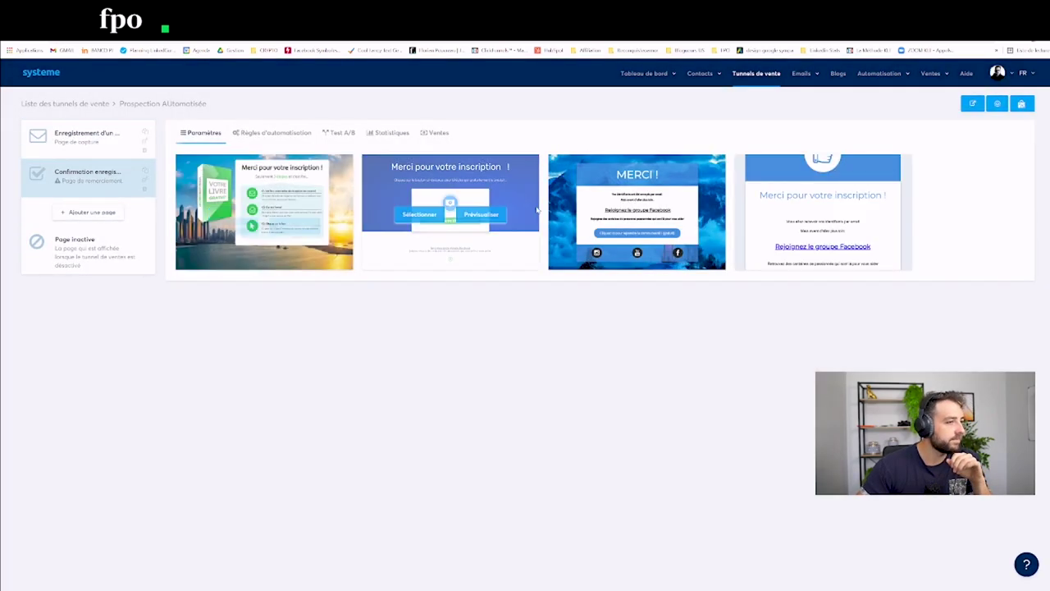
# Step: Pick the Facebook-group thank-you template and open the page for editing
pyautogui.moveTo(784, 214)
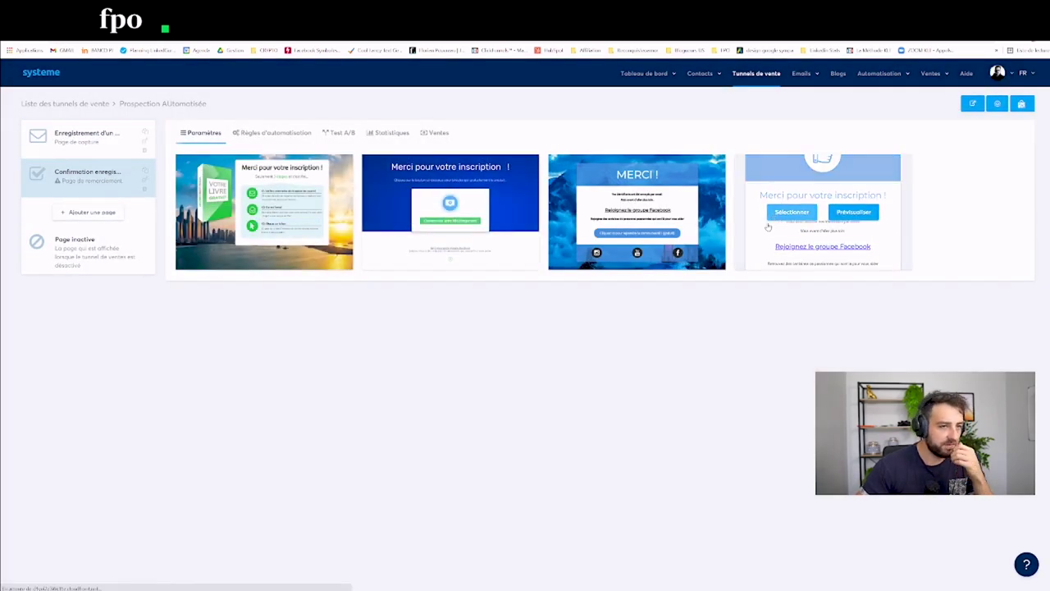
pyautogui.click(787, 212)
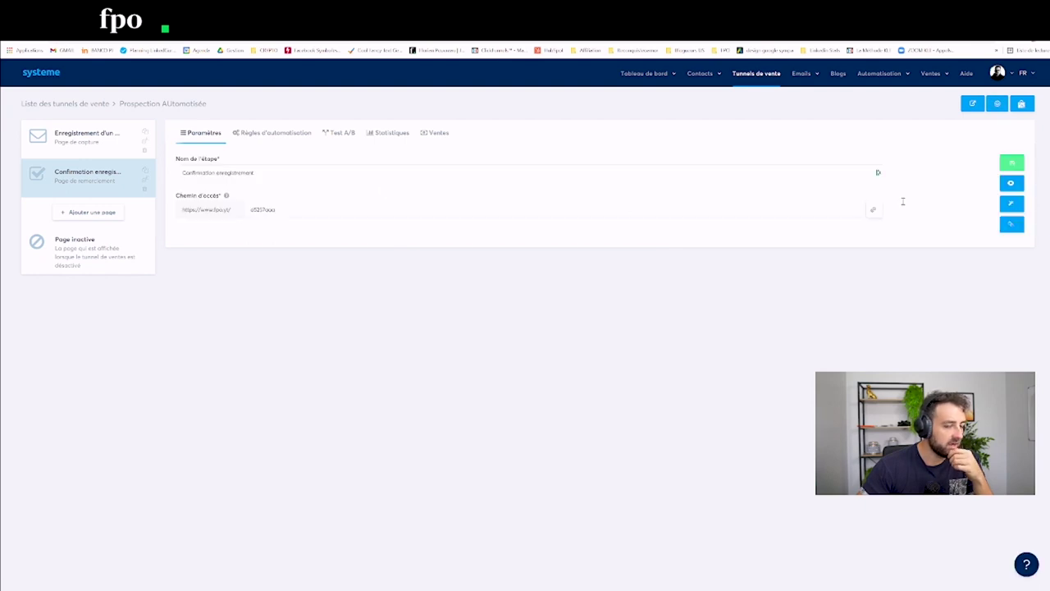
pyautogui.click(1014, 207)
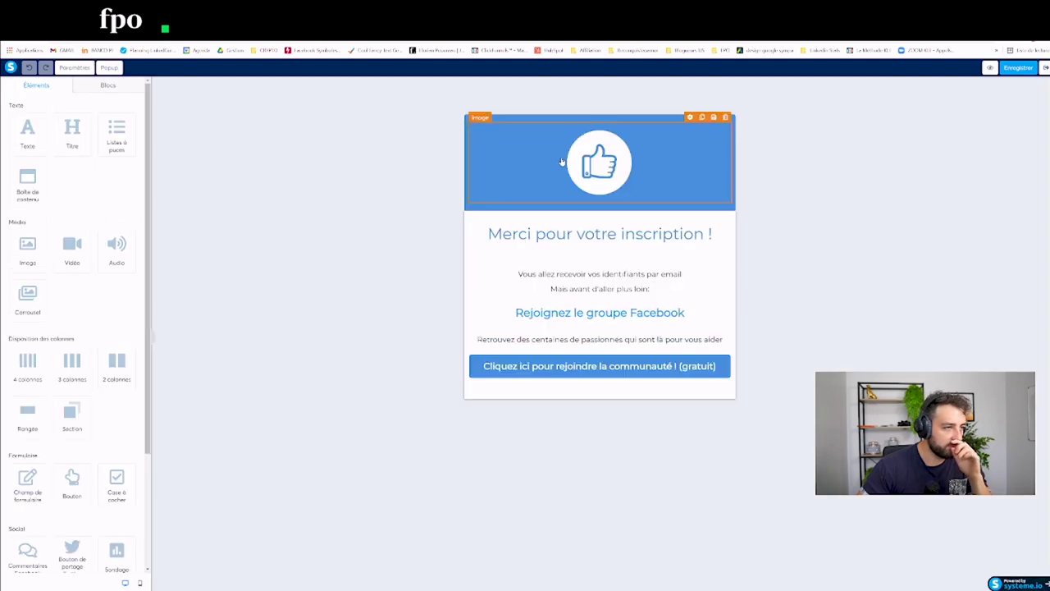
# Step: Change the page title to 'LE PROSPECT A ETE ENREGISTRE'
pyautogui.click(553, 202)
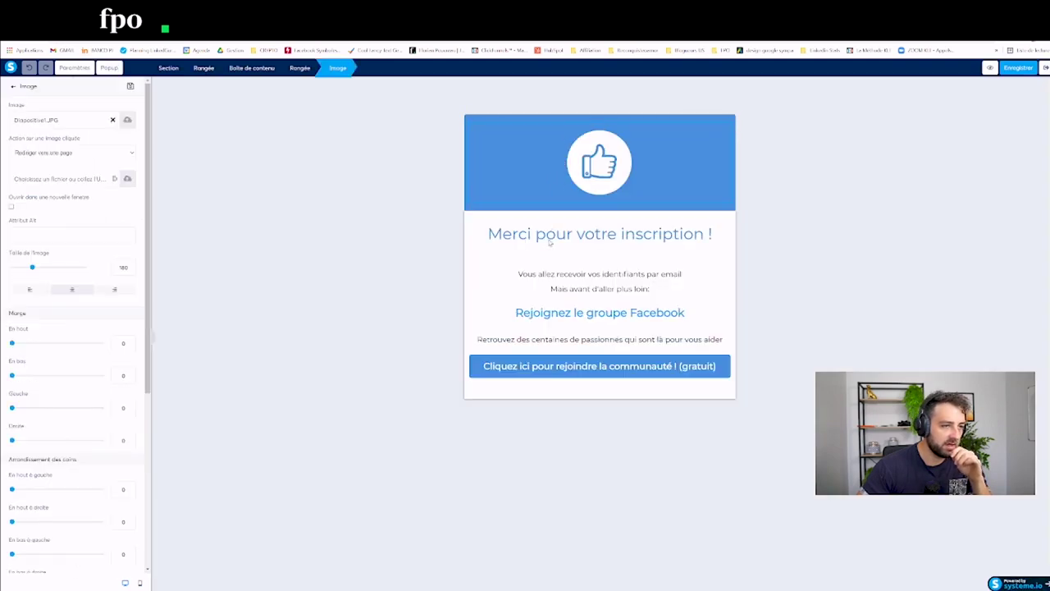
pyautogui.click(550, 236)
pyautogui.doubleClick(509, 234)
pyautogui.keyDown('shift'); pyautogui.click(714, 233); pyautogui.keyUp('shift')
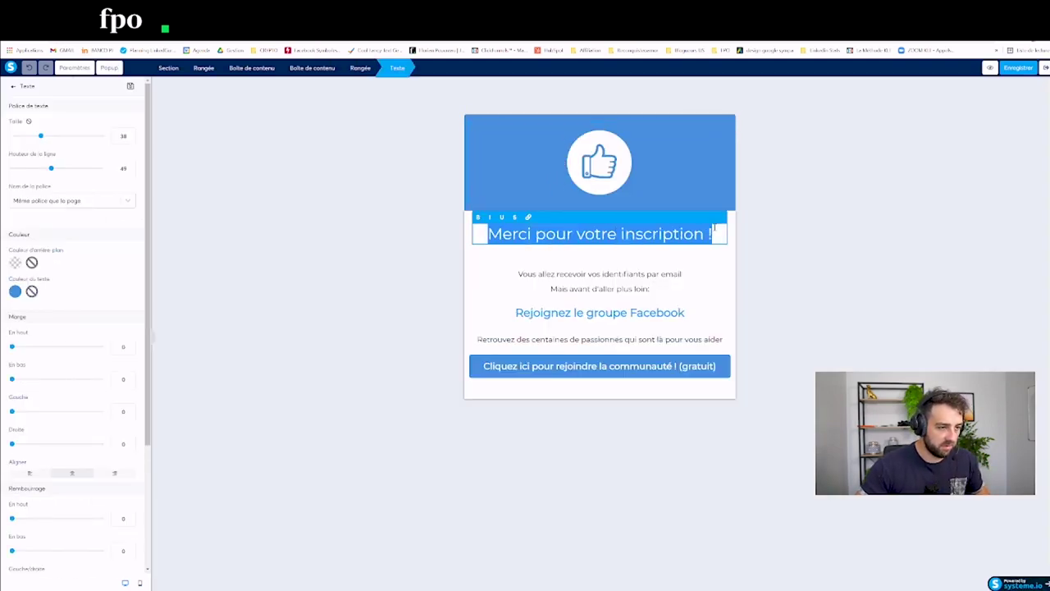
pyautogui.write('LE PROSPECT ')
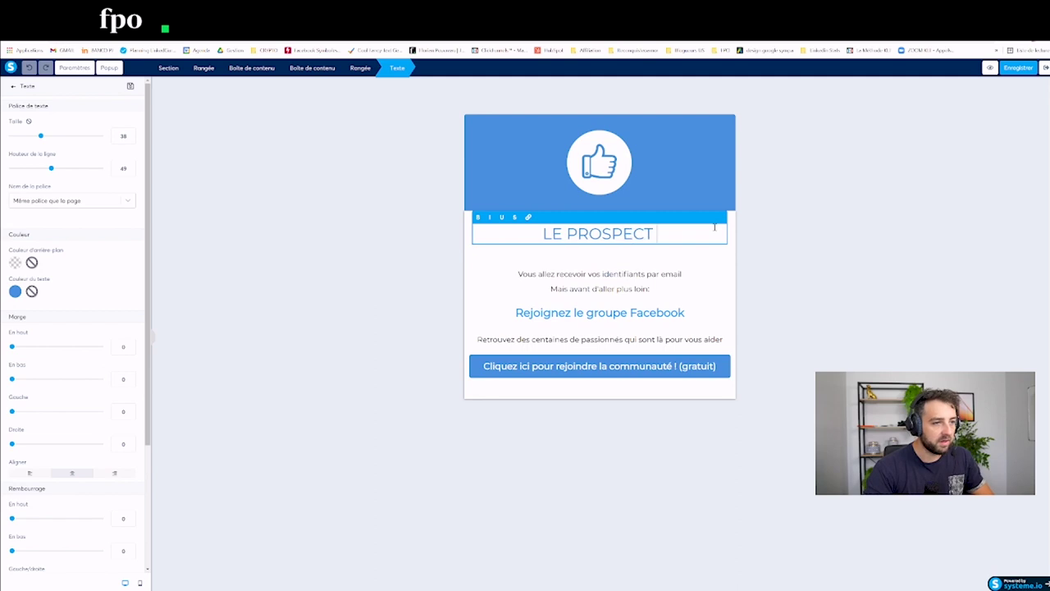
pyautogui.write('A ETE ENRE')
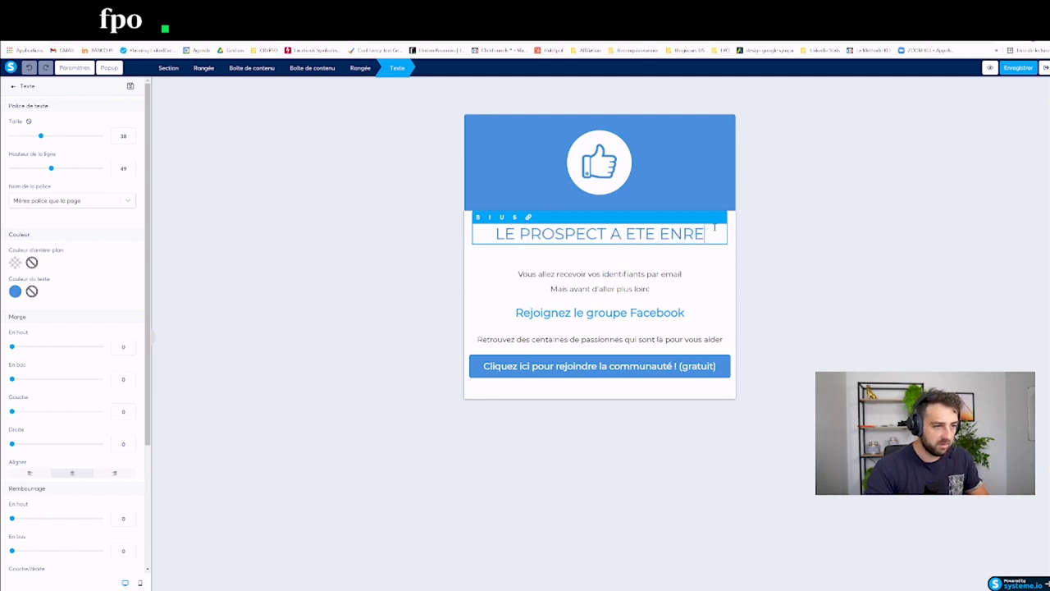
pyautogui.write('GISTRE')
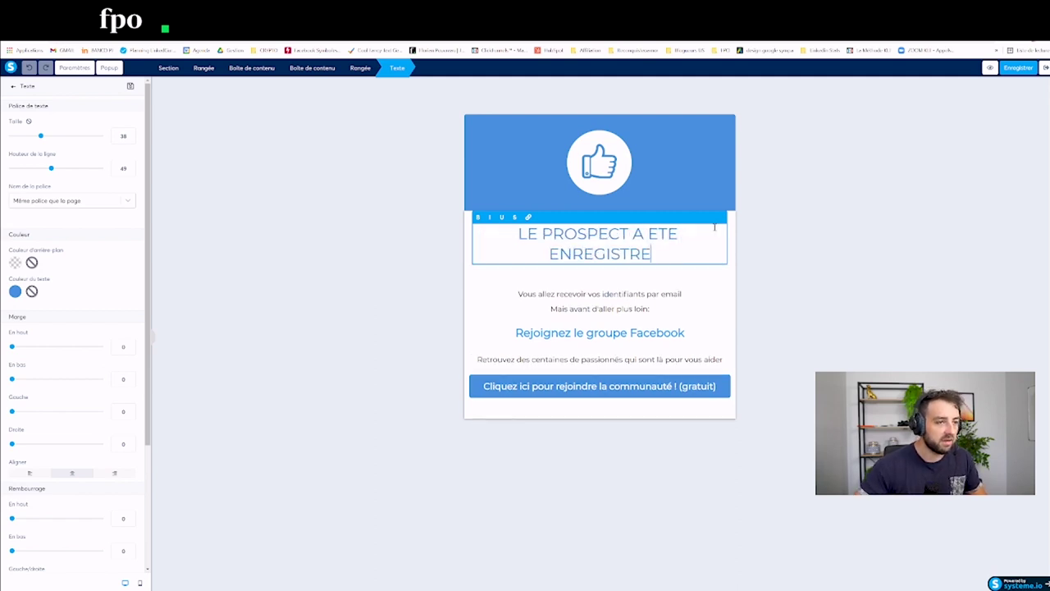
# Step: Delete both paragraphs, the Facebook group heading and the community button, then save and close the editor
pyautogui.click(531, 292)
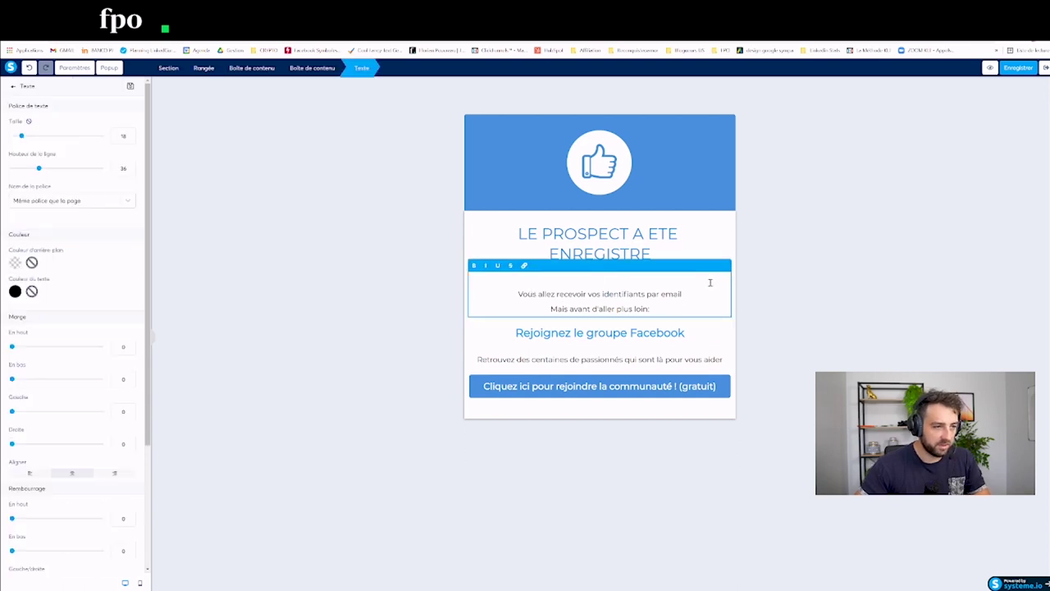
pyautogui.click(778, 280)
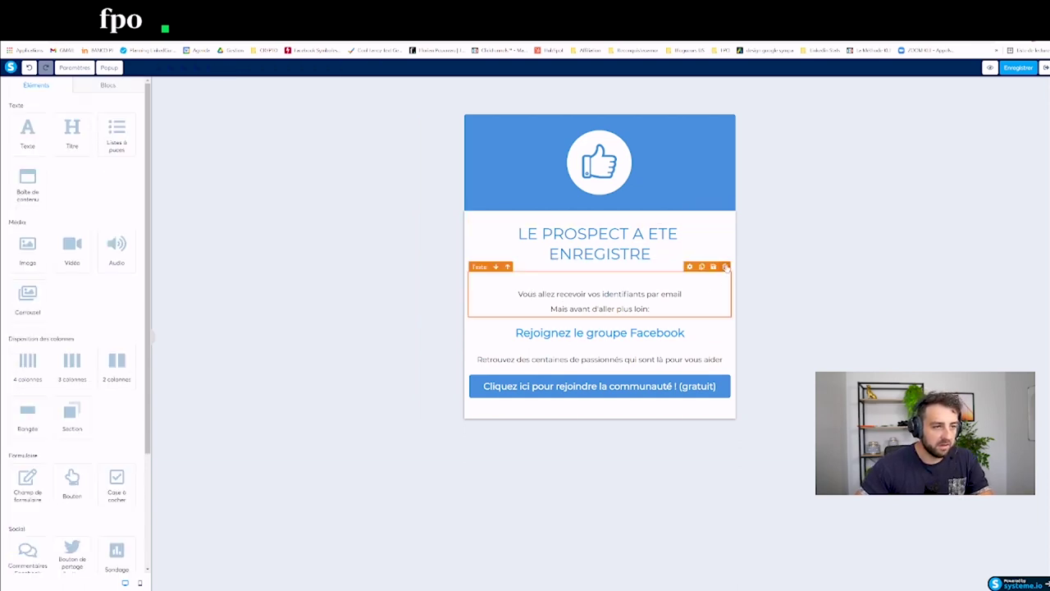
pyautogui.click(725, 266)
pyautogui.press('Return')
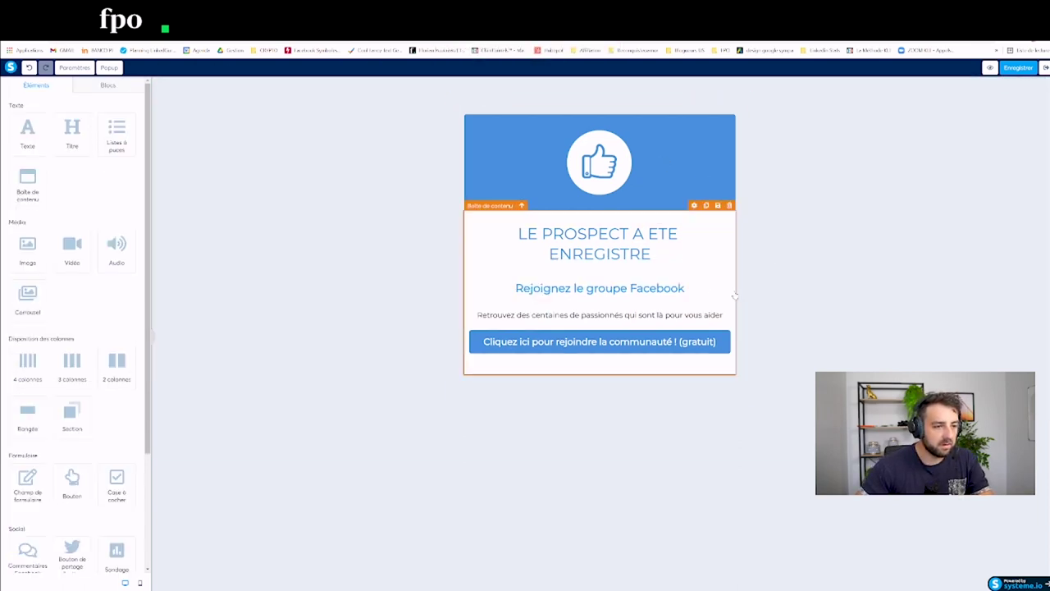
pyautogui.click(724, 267)
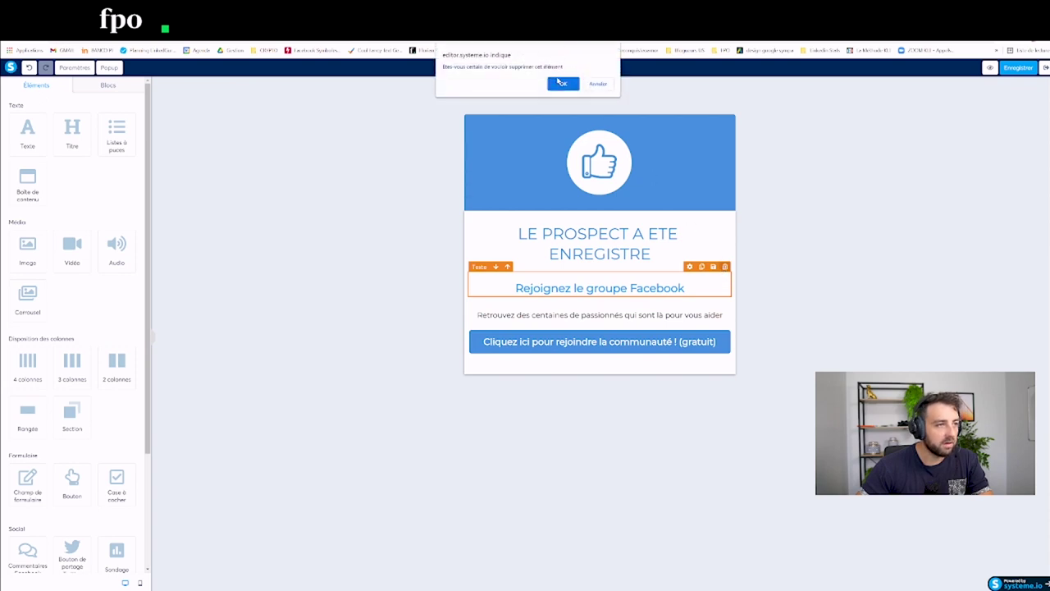
pyautogui.click(563, 80)
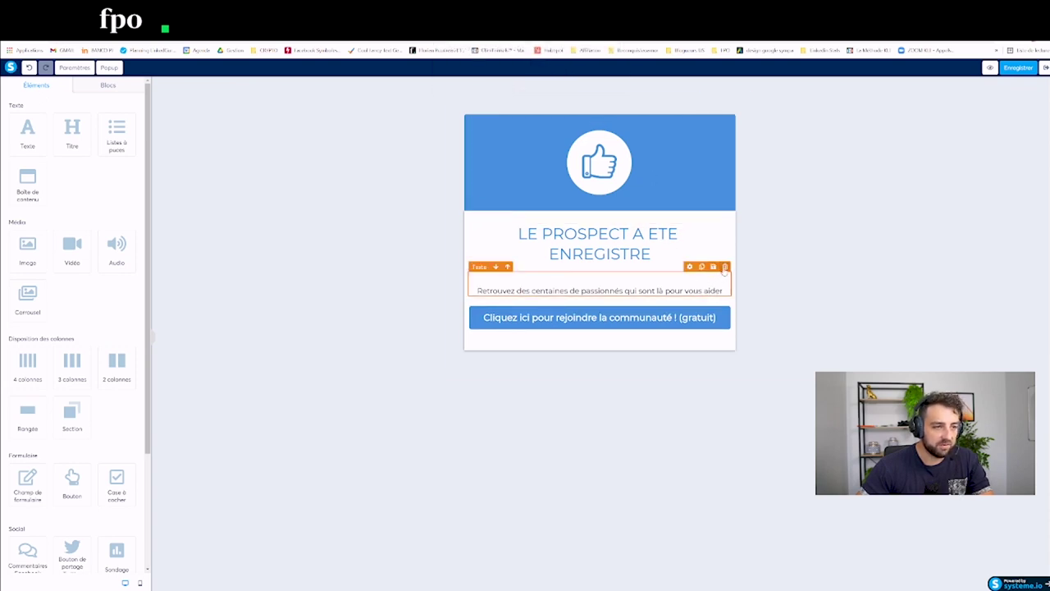
pyautogui.click(725, 267)
pyautogui.click(563, 85)
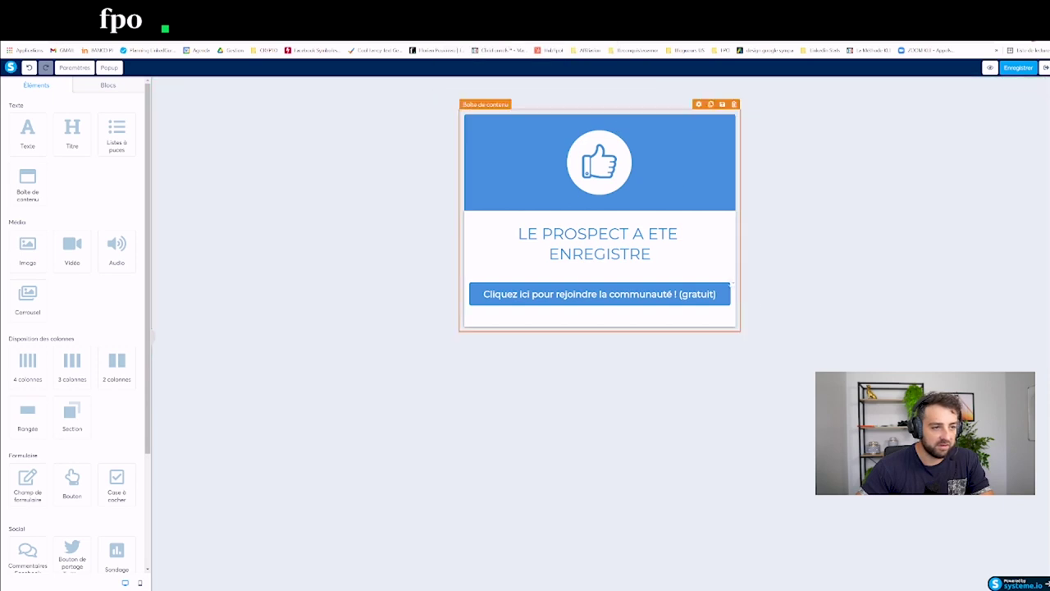
pyautogui.click(726, 279)
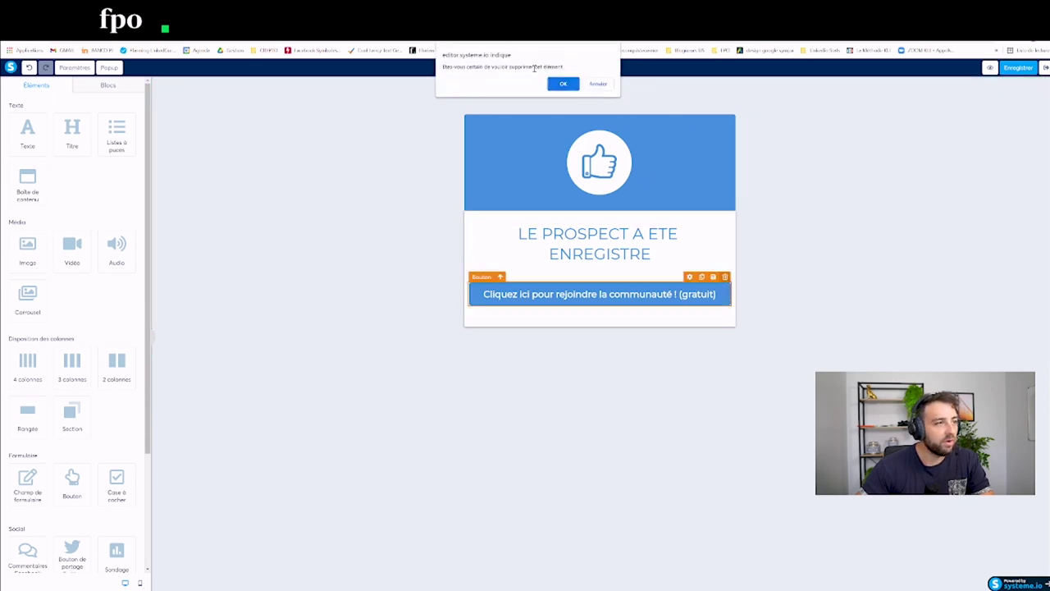
pyautogui.click(563, 84)
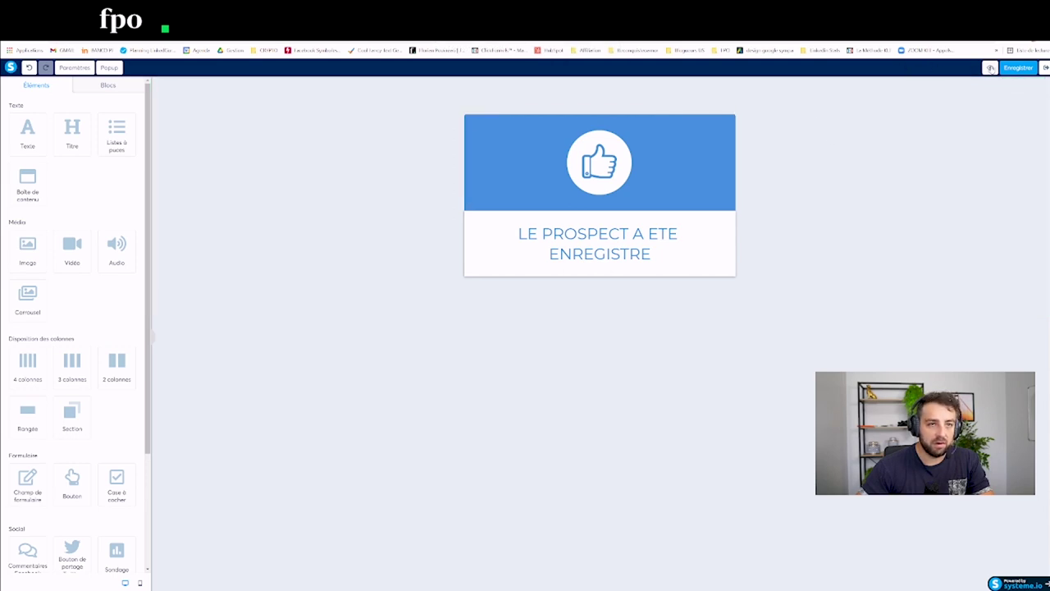
pyautogui.click(1017, 69)
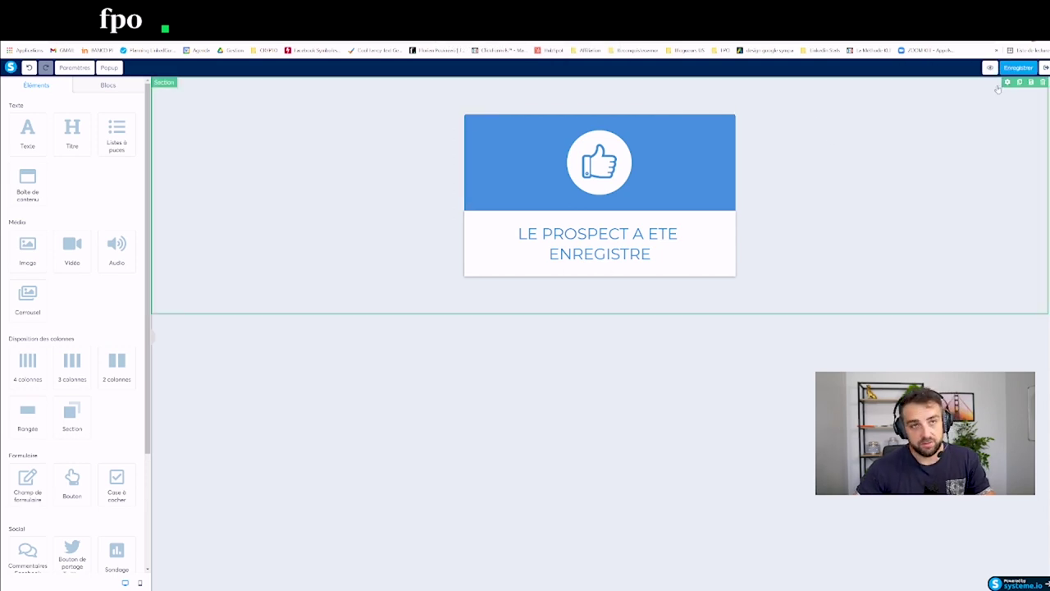
pyautogui.click(1045, 71)
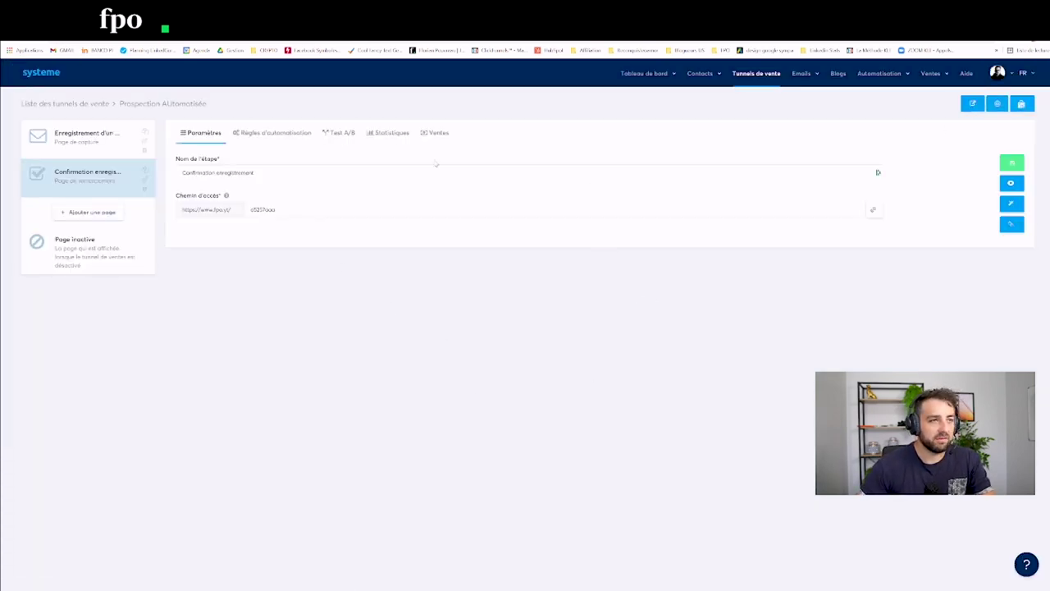
# Step: On the Tags page, start a new tag named 'pres' and close the dialog unsaved
pyautogui.moveTo(712, 73)
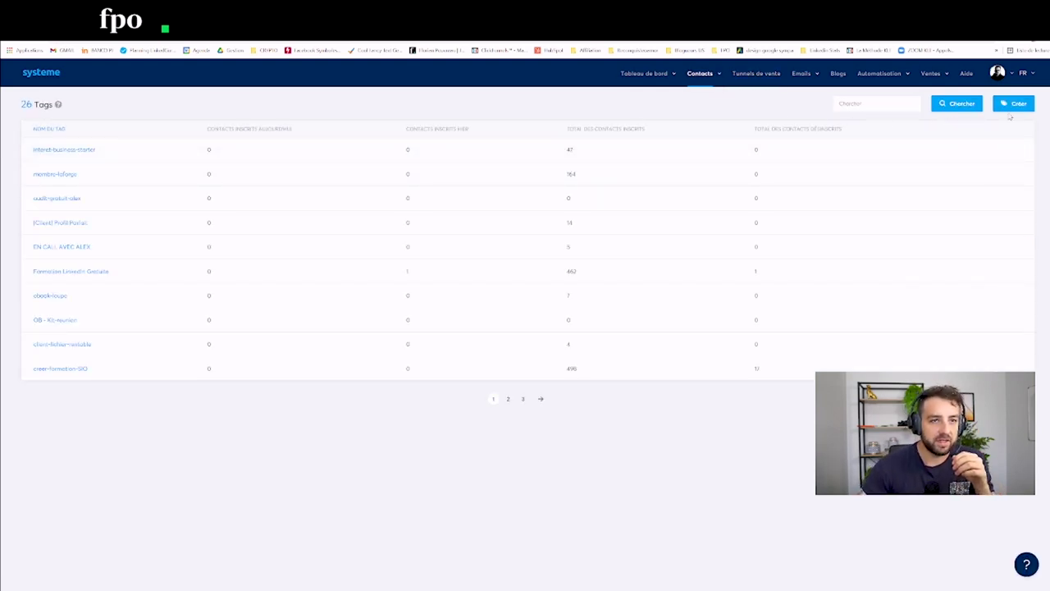
pyautogui.click(1012, 110)
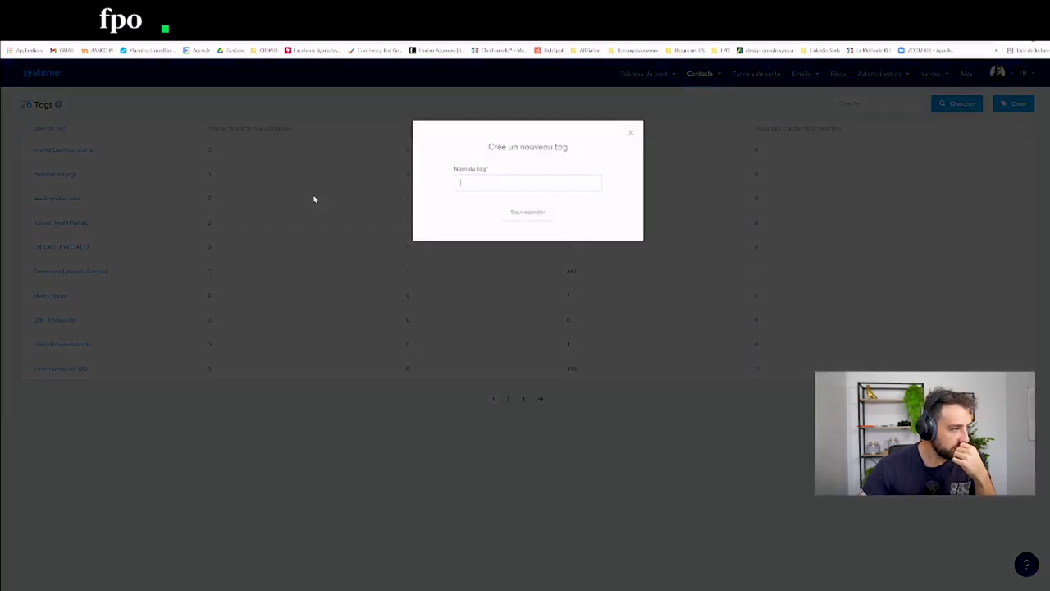
pyautogui.click(472, 186)
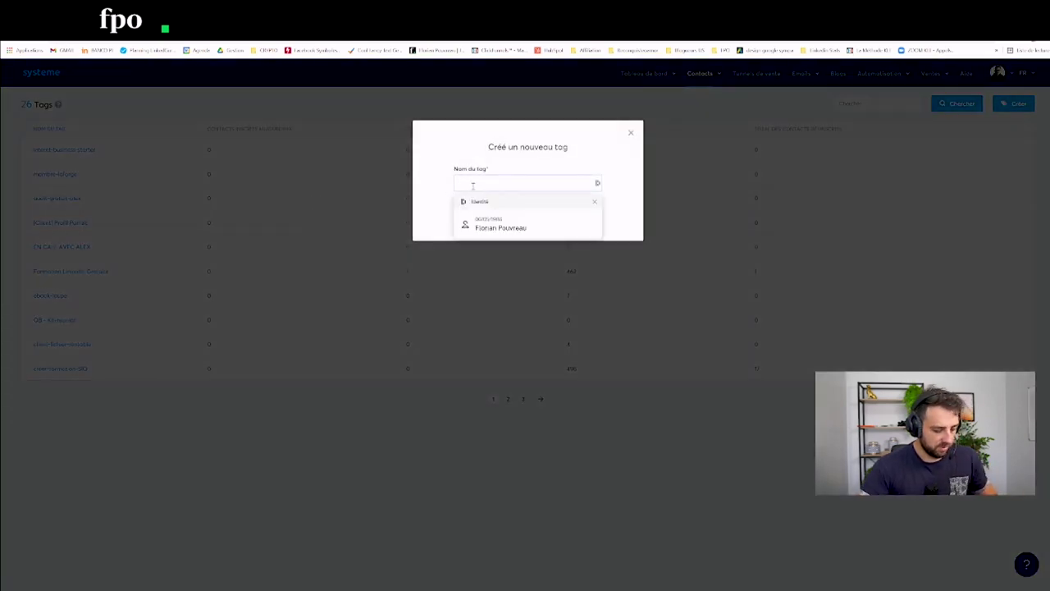
pyautogui.write('pres')
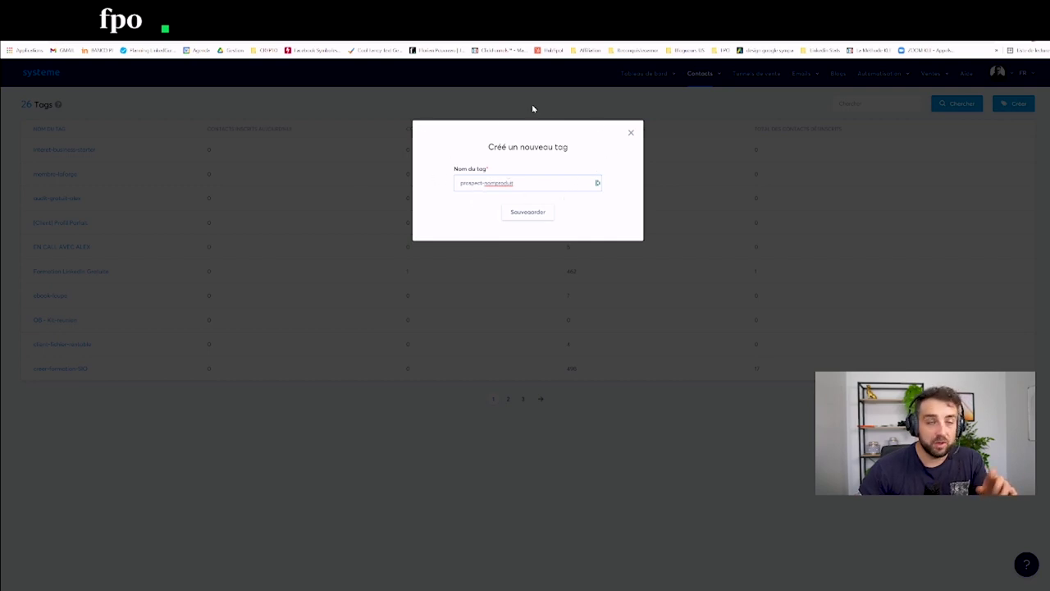
pyautogui.click(630, 134)
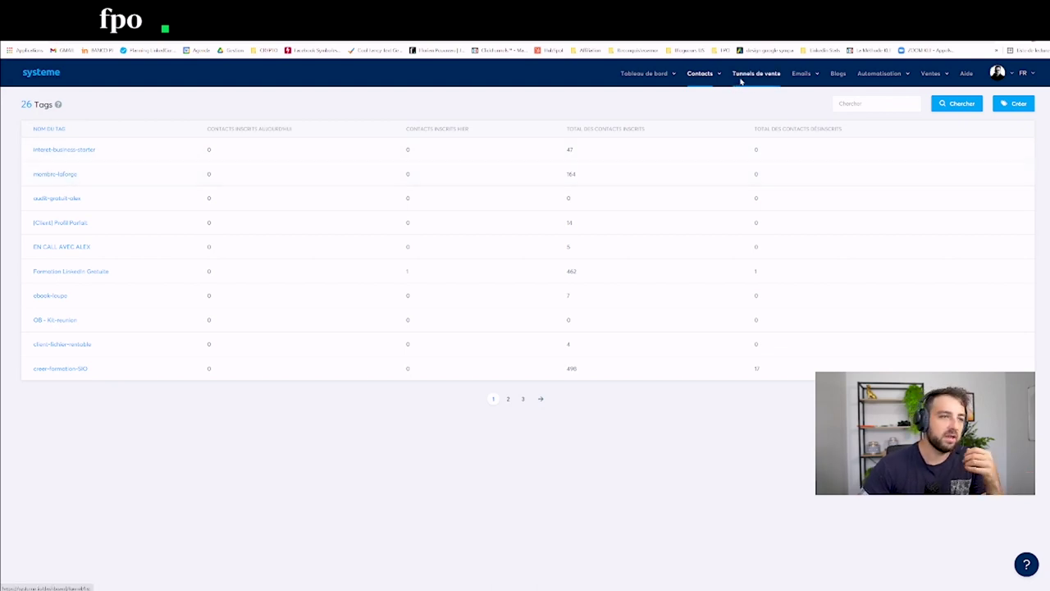
# Step: Reopen the Prospection Automatisée funnel at its Enregistrement d'un prospect step with the enregistrement-lead path
pyautogui.click(741, 75)
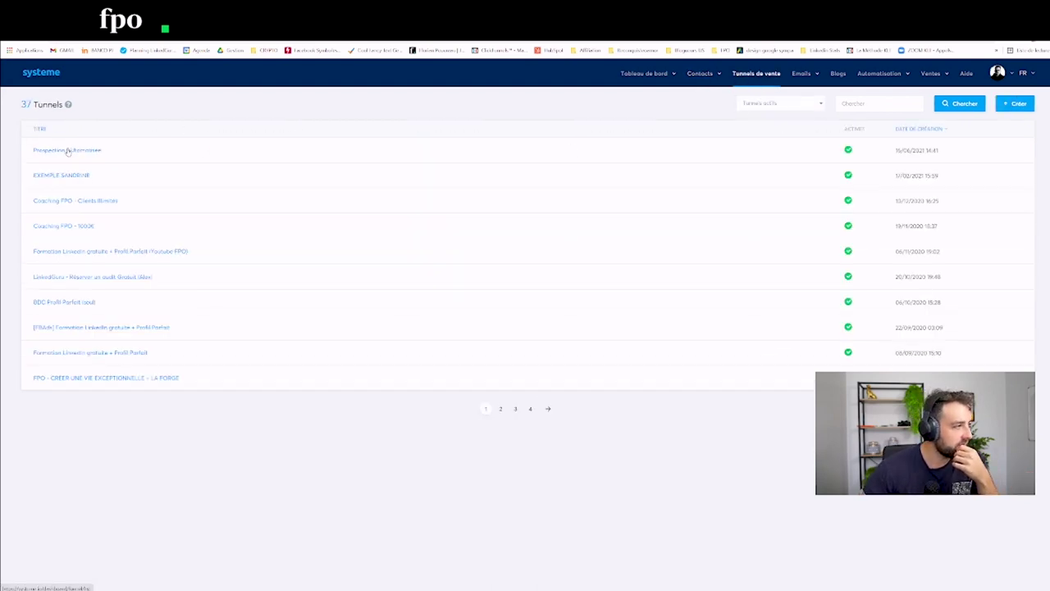
pyautogui.click(69, 151)
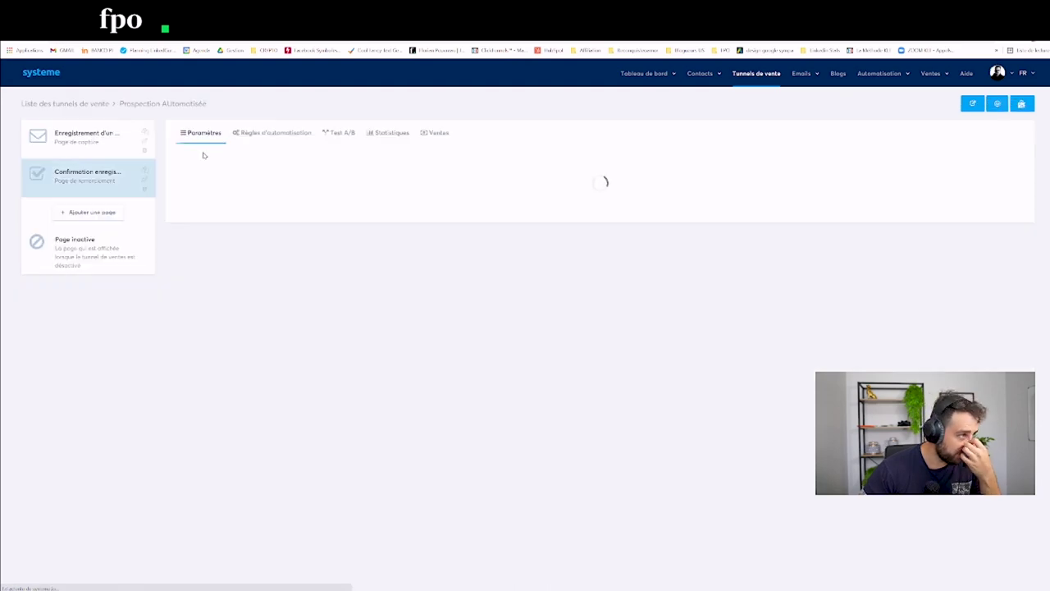
pyautogui.click(100, 148)
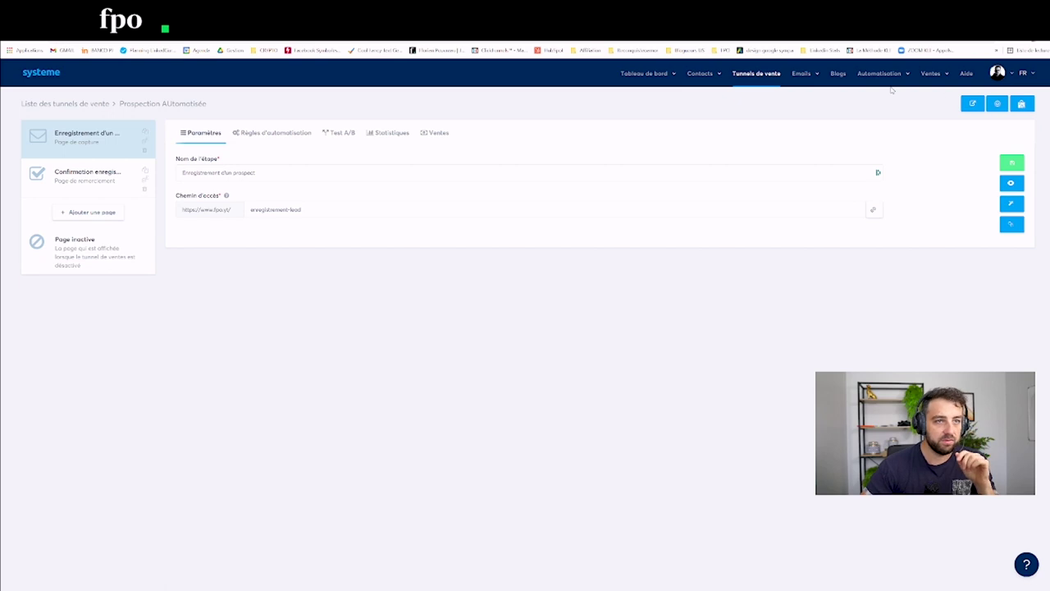
# Step: Create a new email campaign called 'Prospection Prospect' and open its empty step list
pyautogui.moveTo(810, 75)
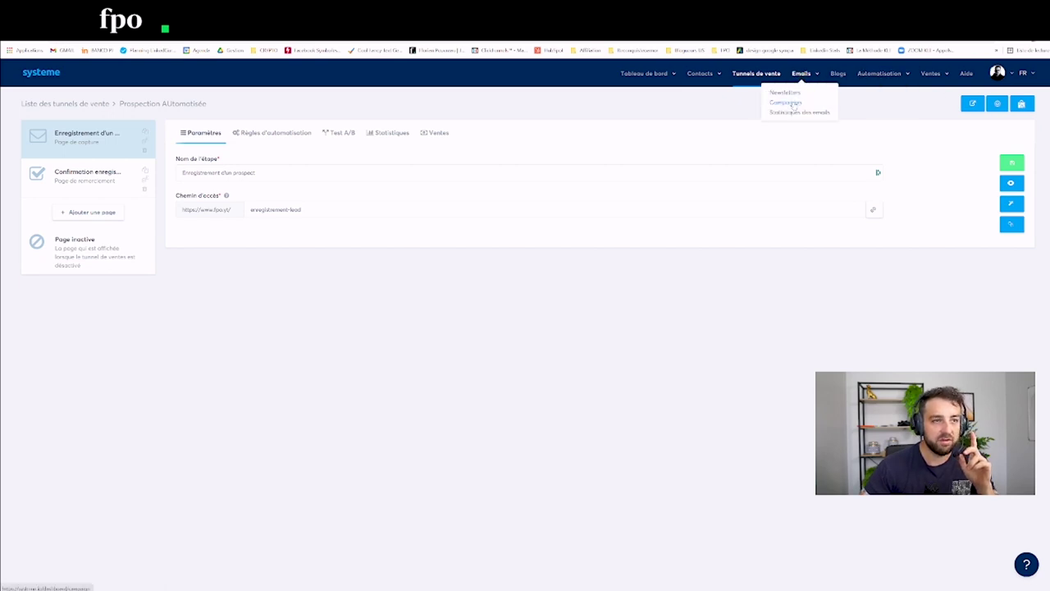
pyautogui.click(788, 103)
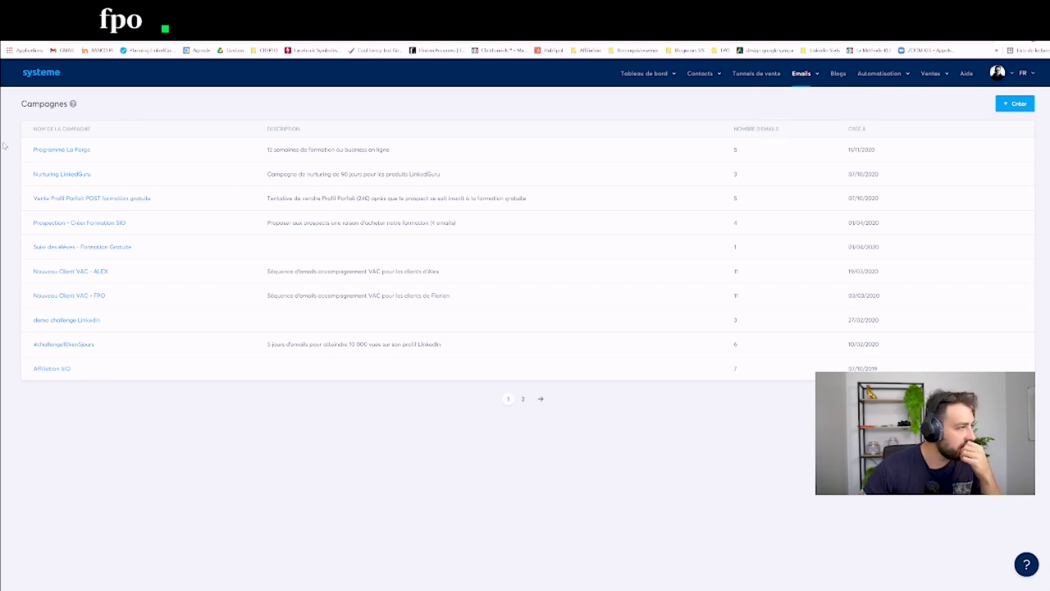
pyautogui.click(1018, 105)
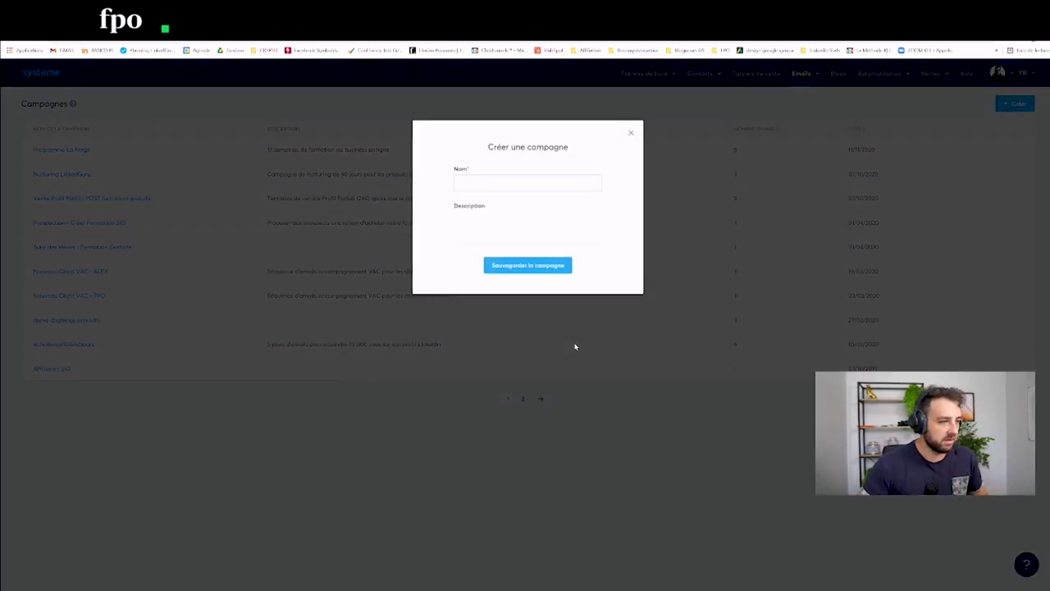
pyautogui.write('Prospection Prospect')
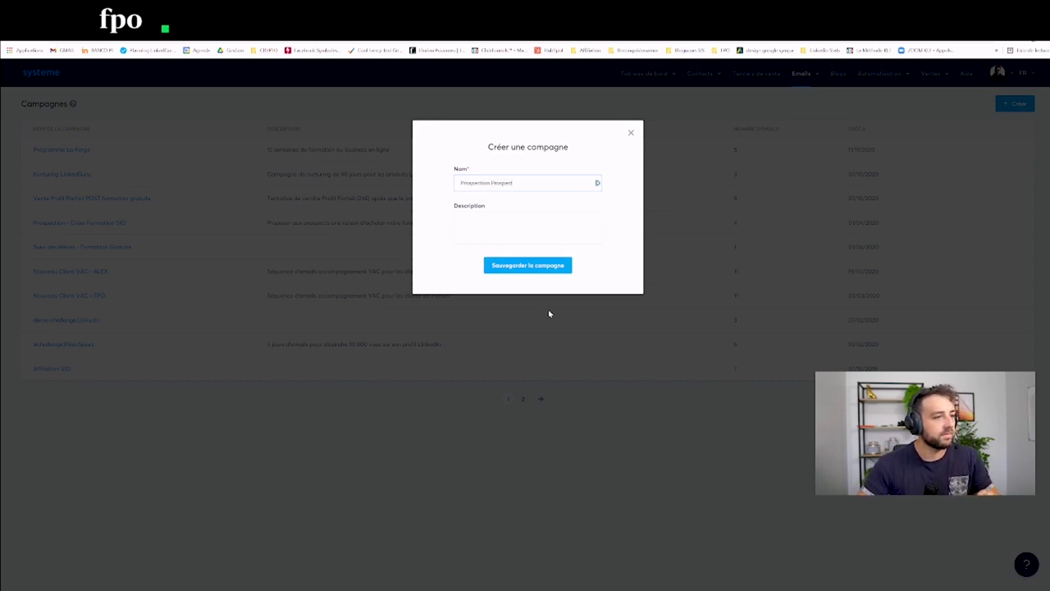
pyautogui.click(513, 267)
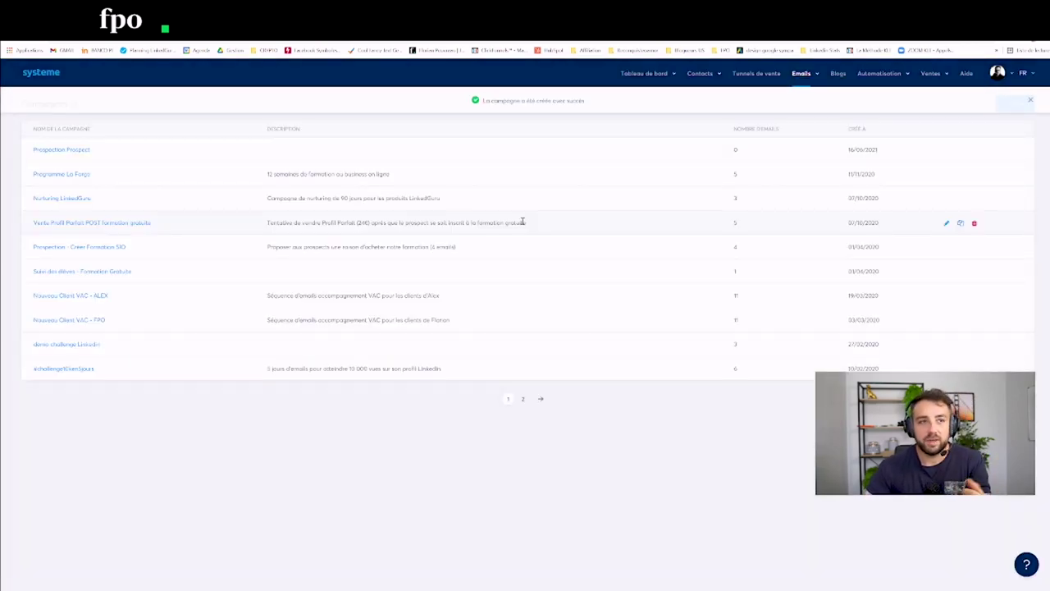
pyautogui.click(60, 151)
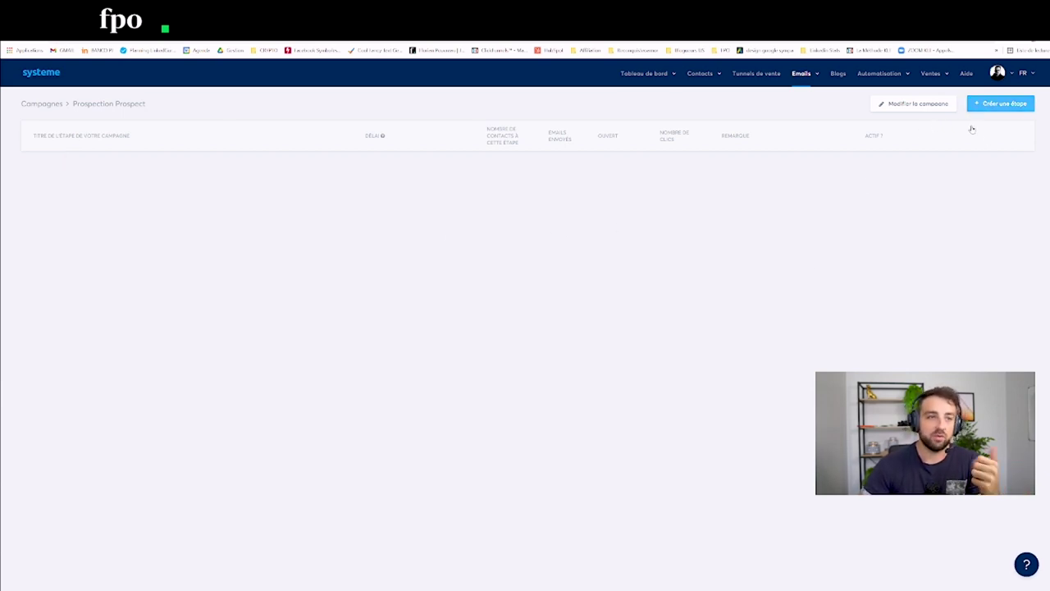
# Step: Add a classic-editor email step with subject 'Suite à nos échanges' to the campaign
pyautogui.click(986, 104)
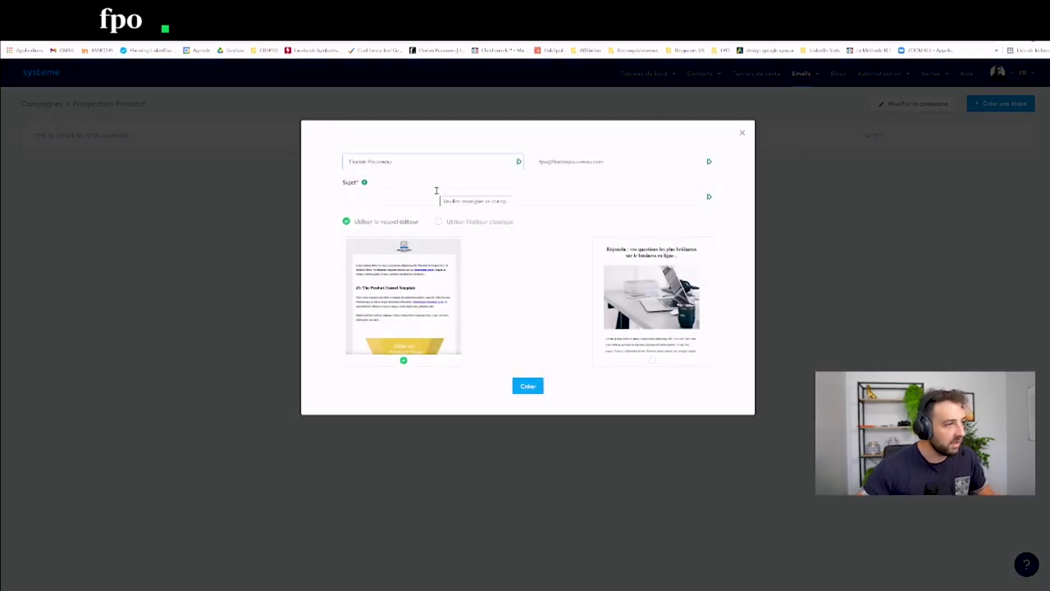
pyautogui.click(387, 197)
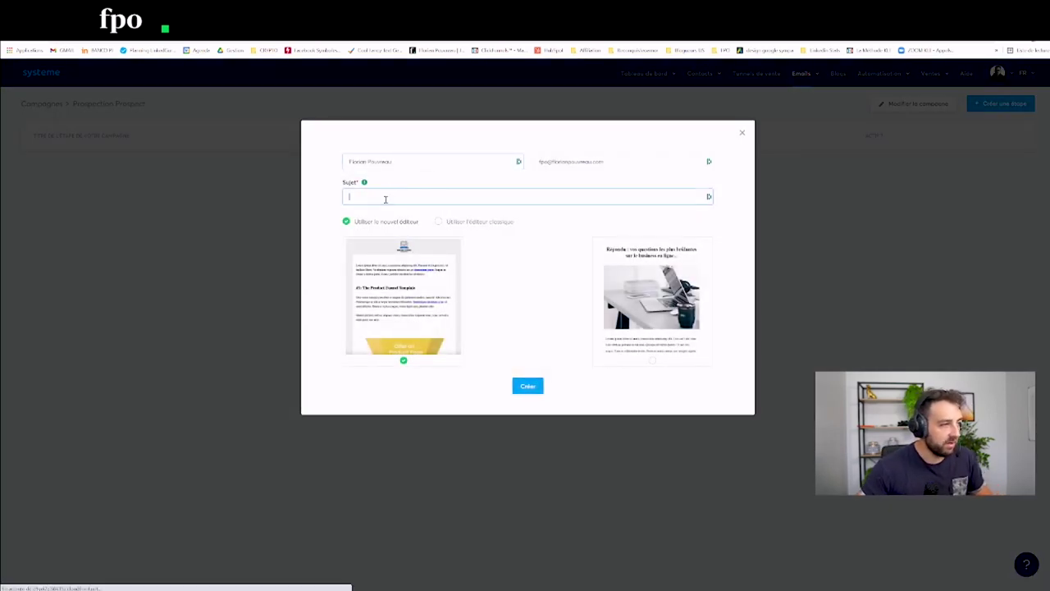
pyautogui.press('Escape')
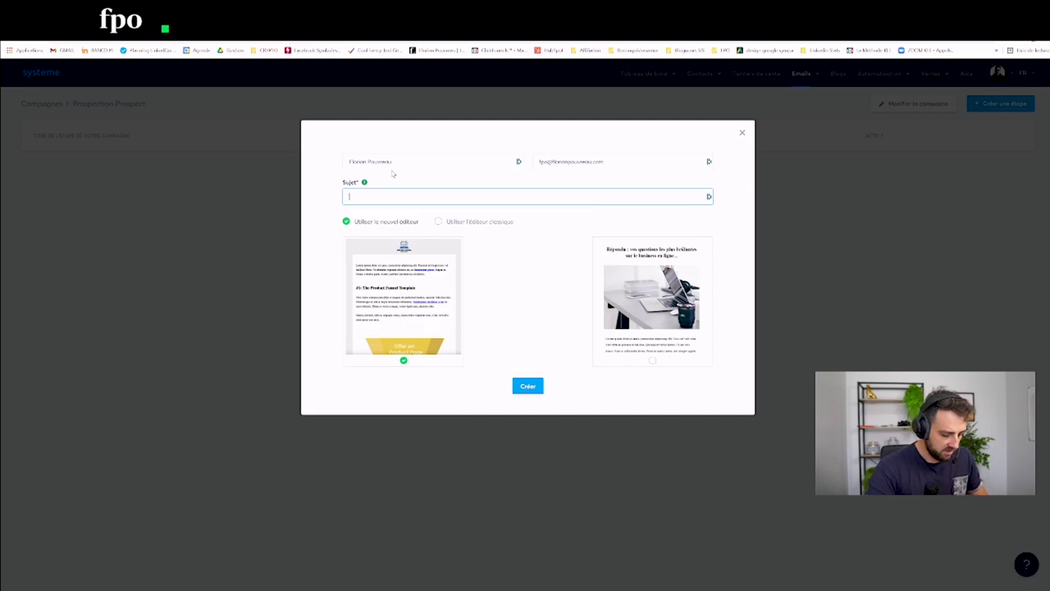
pyautogui.write('Suiv')
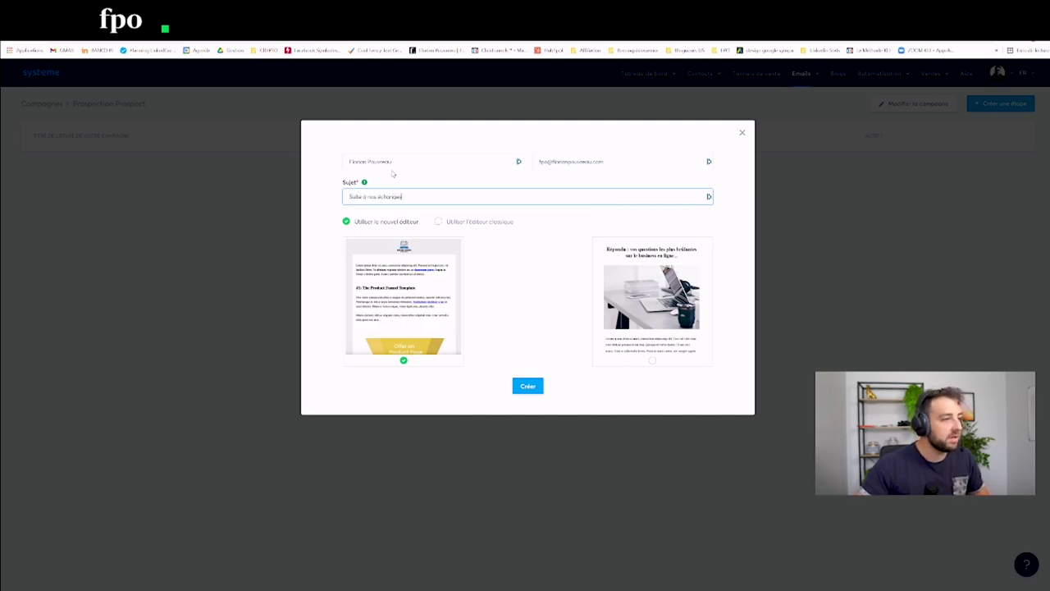
pyautogui.click(478, 223)
pyautogui.click(533, 240)
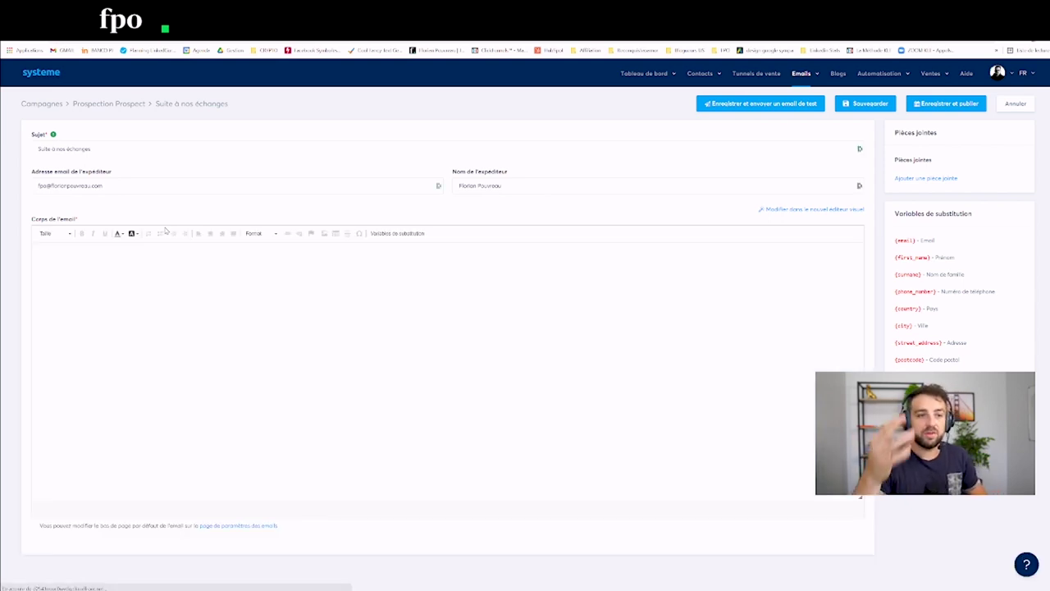
# Step: Start the email body with the greeting 'Bonjour {first_name}'
pyautogui.click(95, 281)
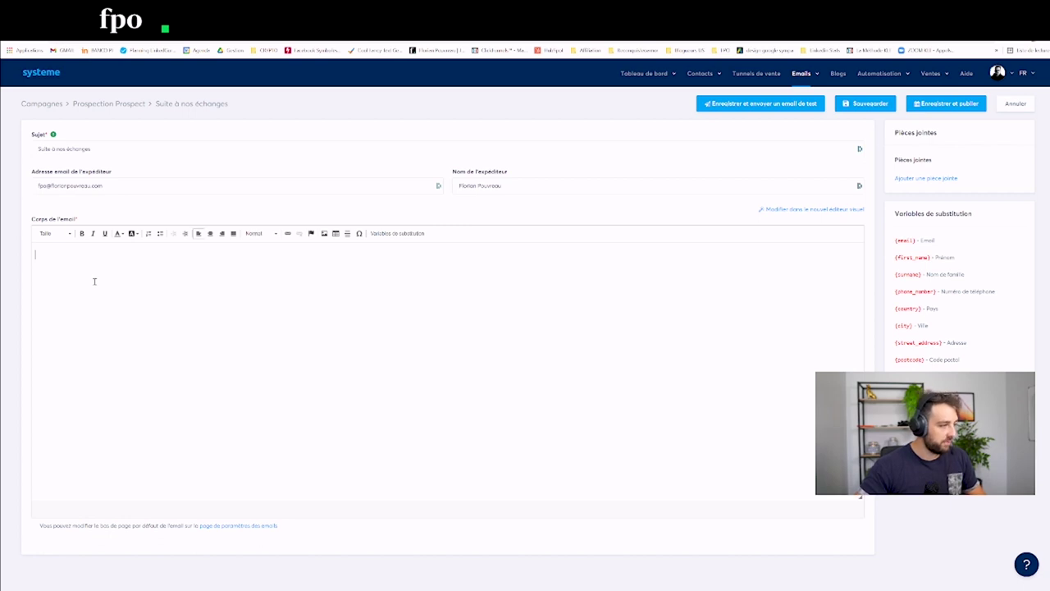
pyautogui.write('Bonjio')
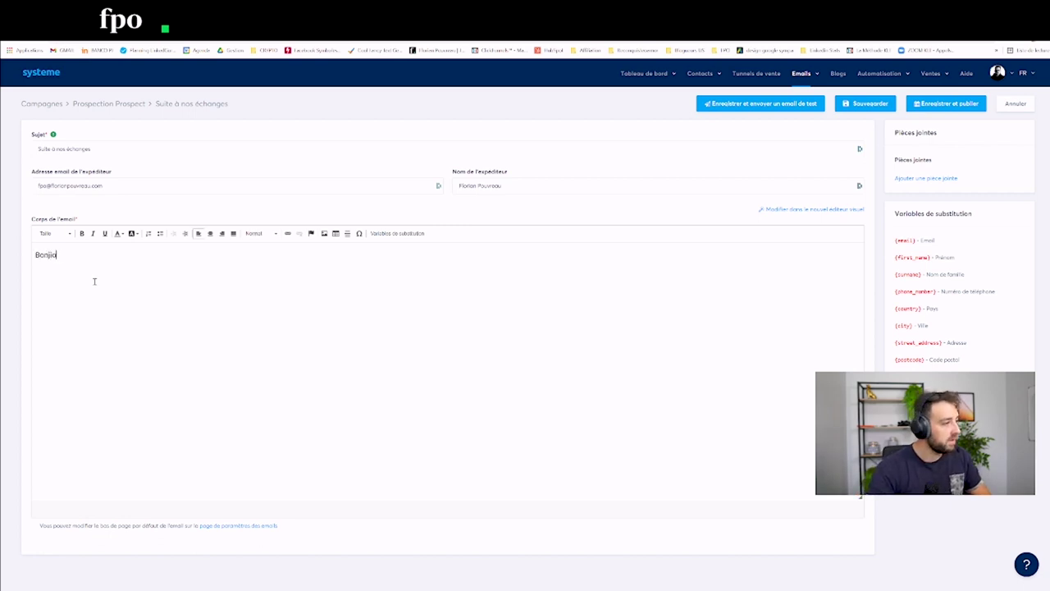
pyautogui.press('BackSpace')
pyautogui.press('BackSpace')
pyautogui.write('our {')
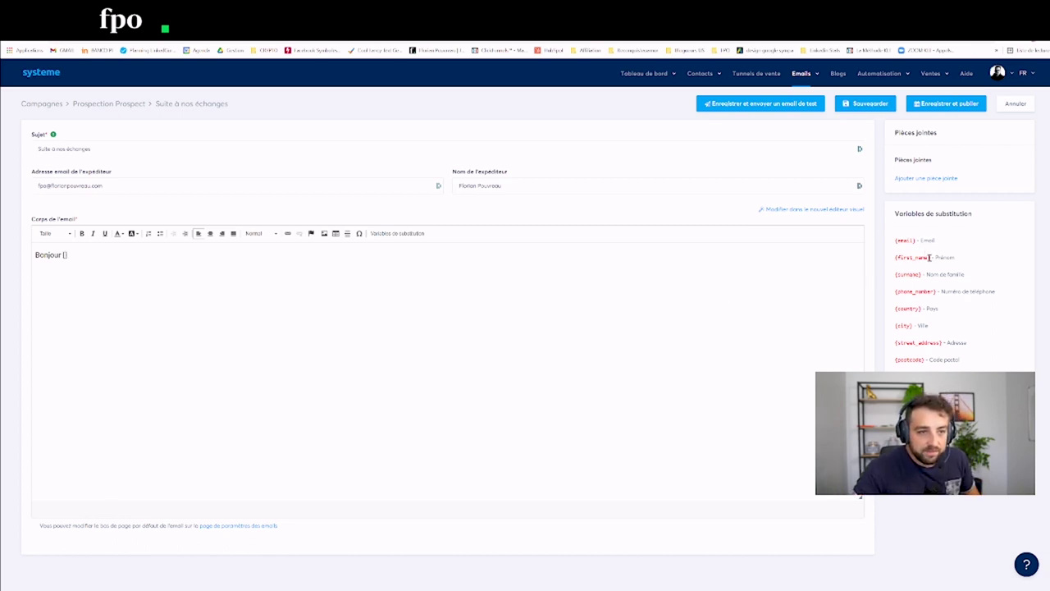
pyautogui.moveTo(930, 258); pyautogui.dragTo(886, 261)
pyautogui.hotkey('ctrl', 'c')
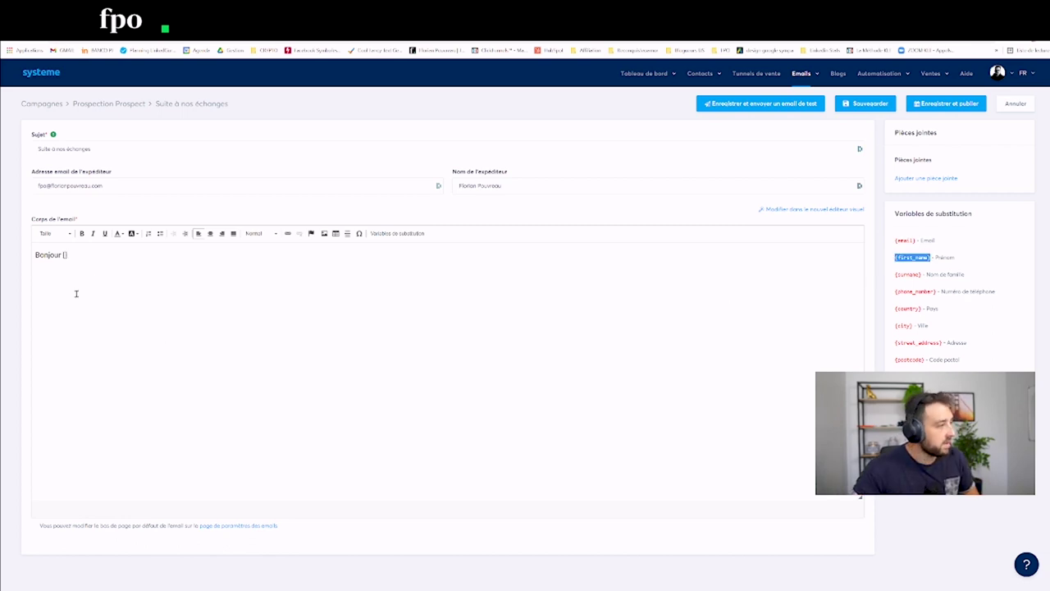
pyautogui.click(64, 254)
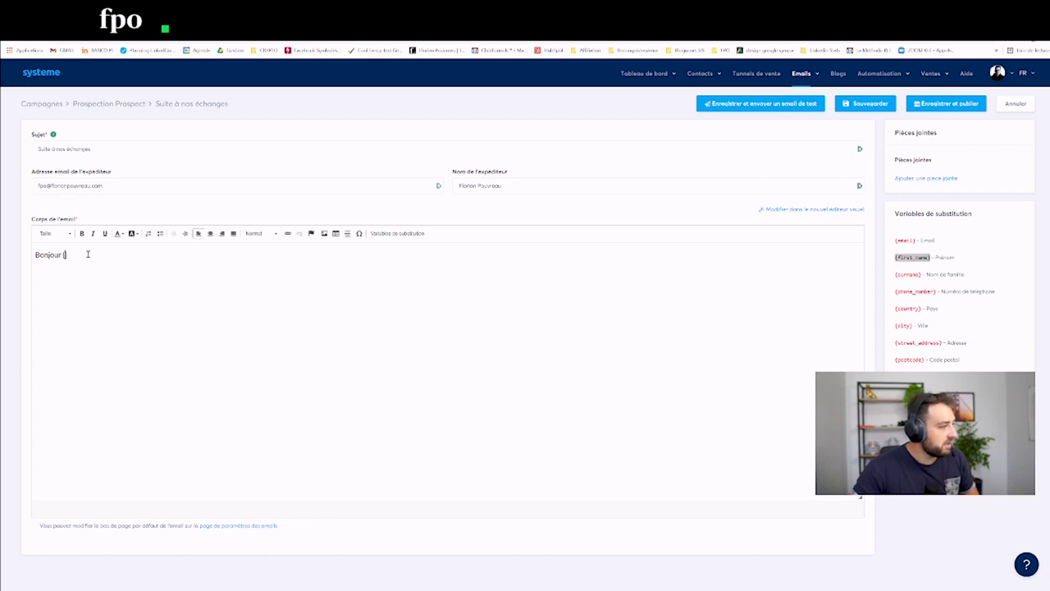
pyautogui.hotkey('ctrl', 'v')
pyautogui.write('}')
# Step: Append the {first_name} variable to the end of the email subject
pyautogui.click(104, 147)
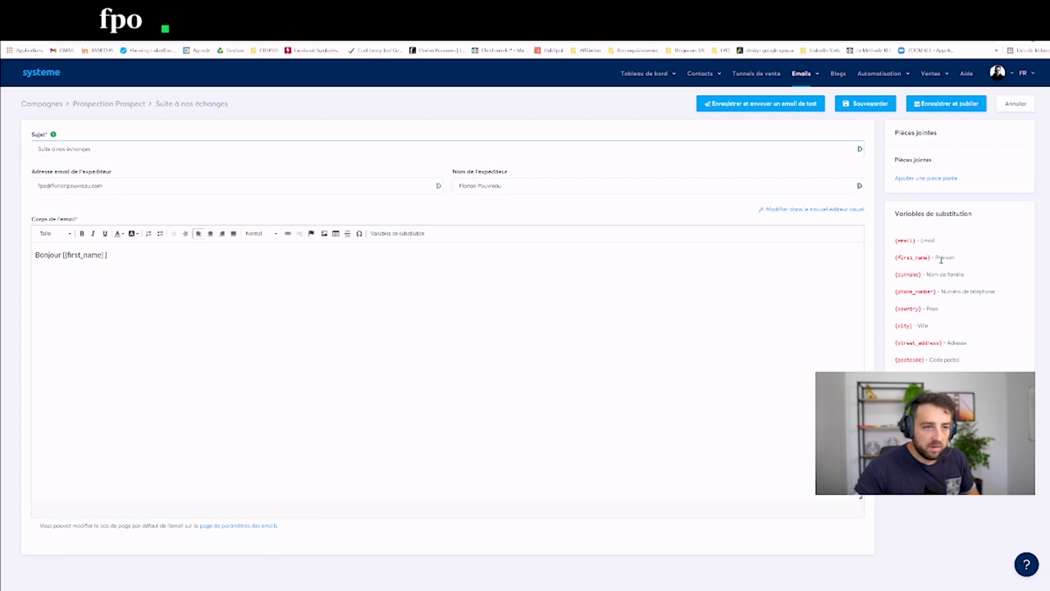
pyautogui.moveTo(930, 257); pyautogui.dragTo(895, 257)
pyautogui.hotkey('ctrl', 'c')
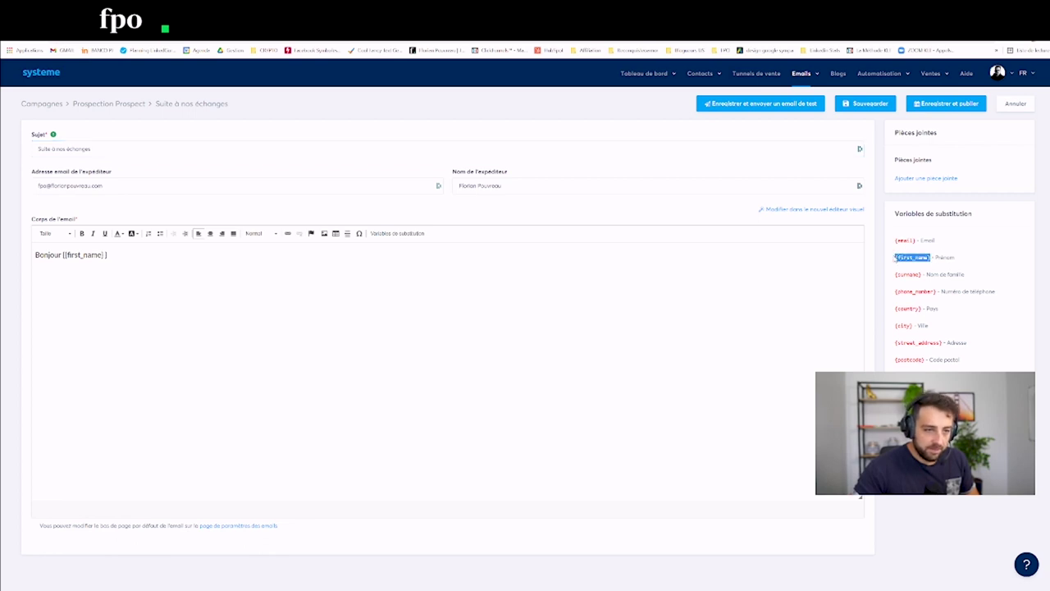
pyautogui.click(176, 144)
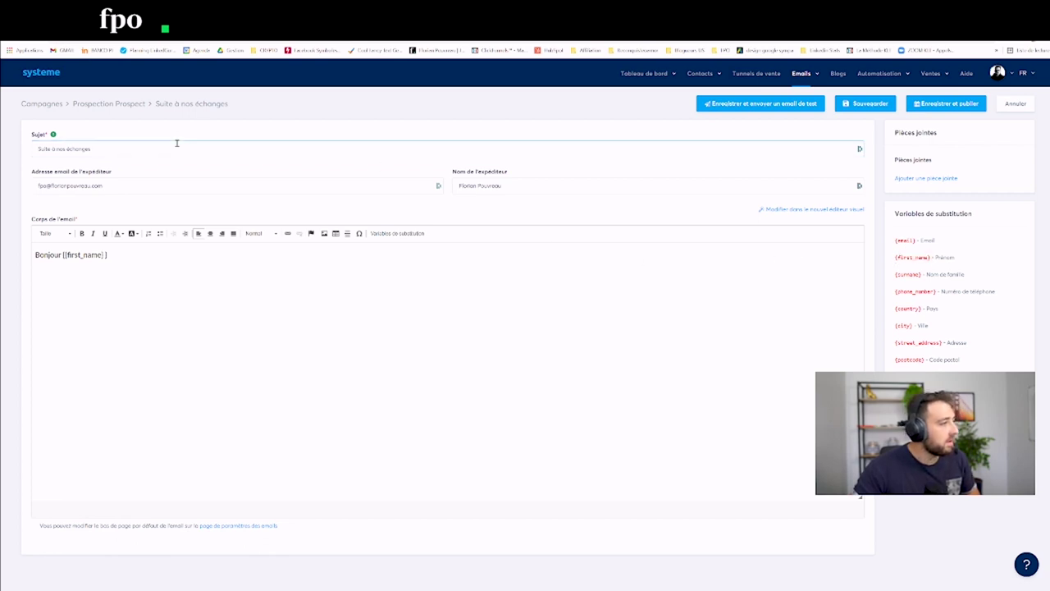
pyautogui.hotkey('ctrl', 'v')
# Step: Remove the stray extra braces around {first_name} in the greeting
pyautogui.click(114, 256)
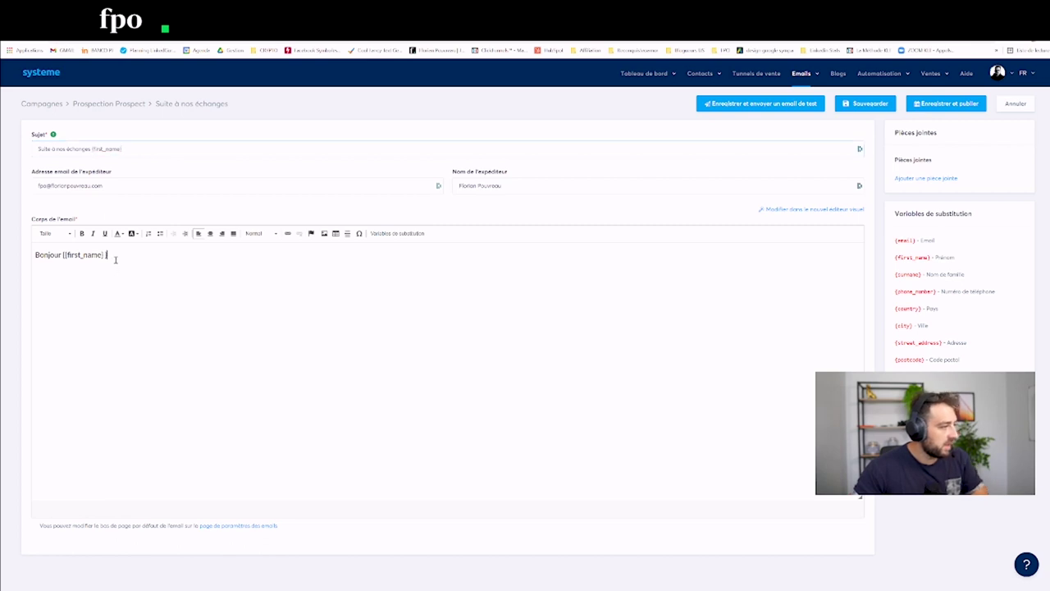
pyautogui.press('BackSpace')
pyautogui.press('BackSpace')
pyautogui.click(64, 254)
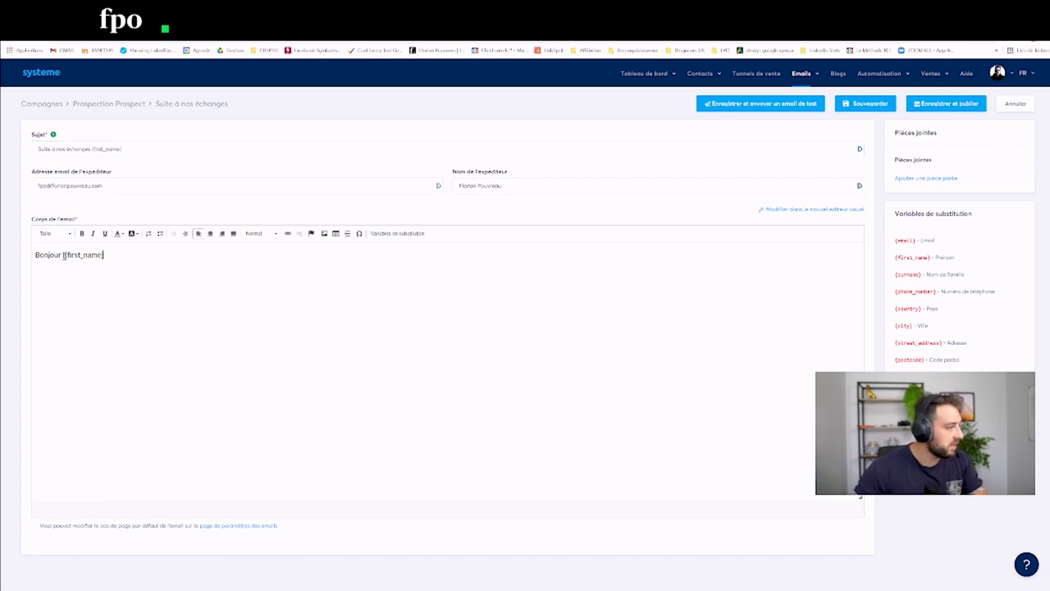
pyautogui.press('BackSpace')
pyautogui.click(120, 254)
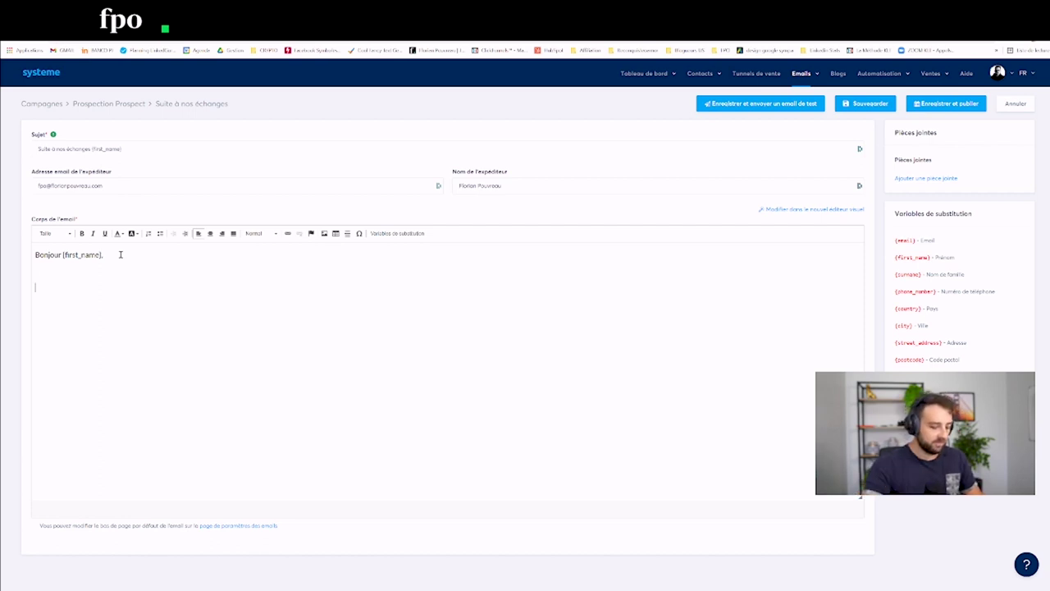
# Step: Add the thank-you text ending with {company_name}, then save and publish the email
pyautogui.write('Suite à no')
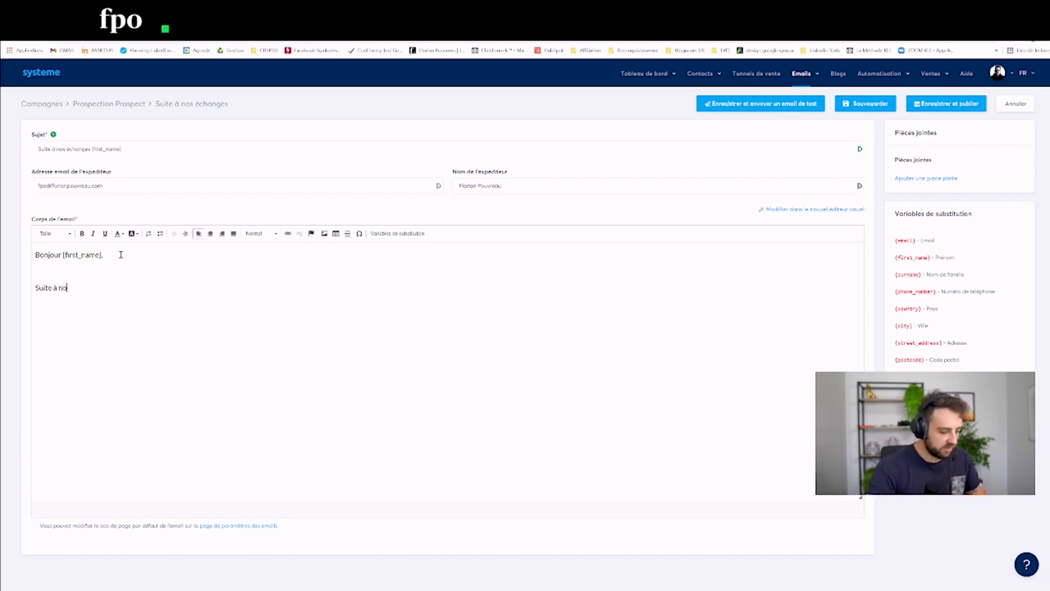
pyautogui.write('s échanges, je v')
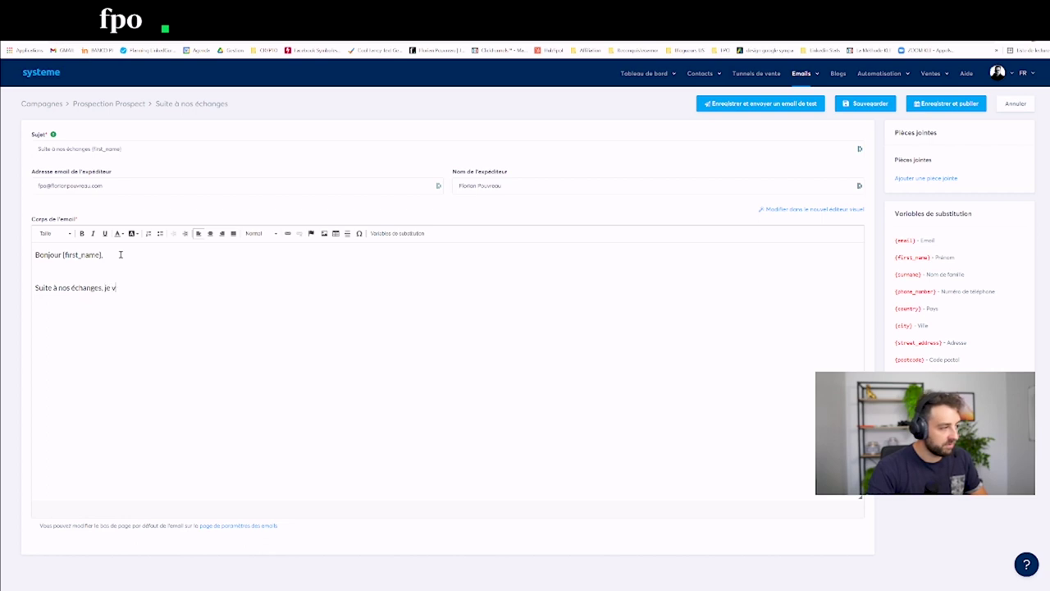
pyautogui.write('oulais vous remercier...')
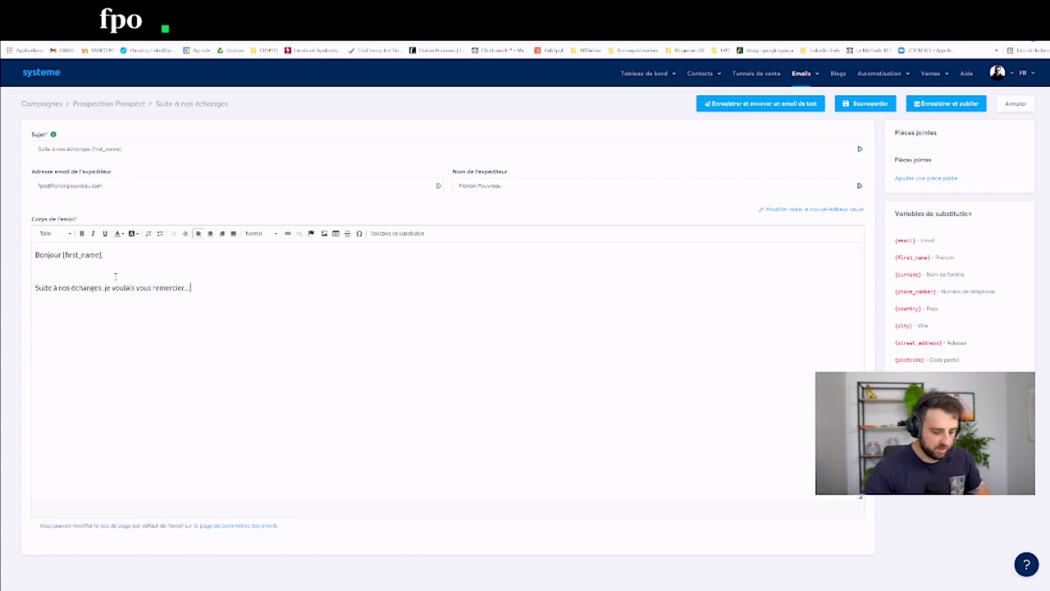
pyautogui.write("J'apprecie")
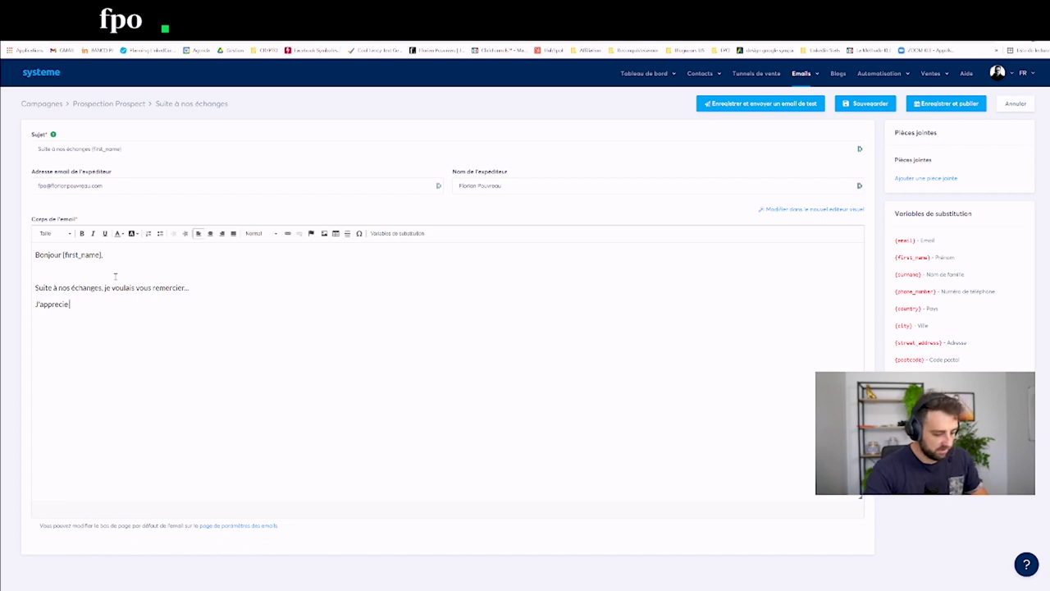
pyautogui.write(' vraiment ce que vo')
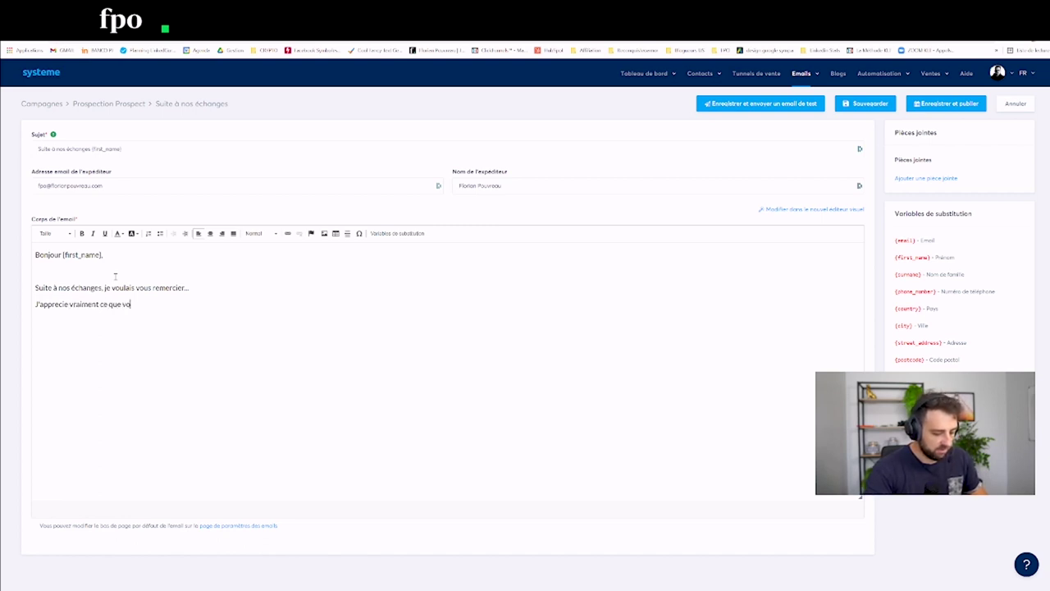
pyautogui.write('us faites avec')
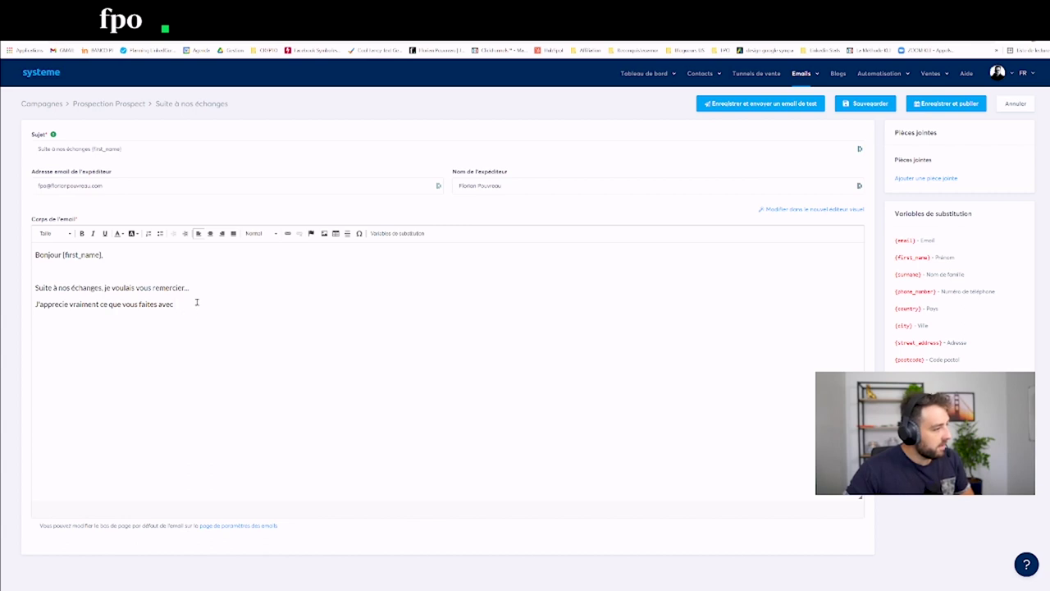
pyautogui.write('{company_name}')
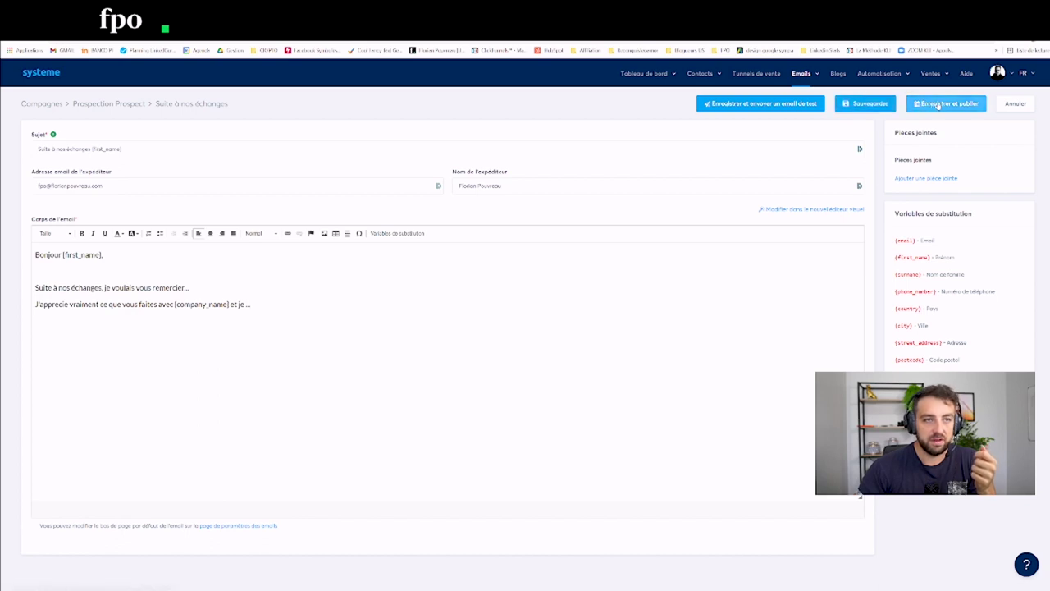
pyautogui.click(866, 103)
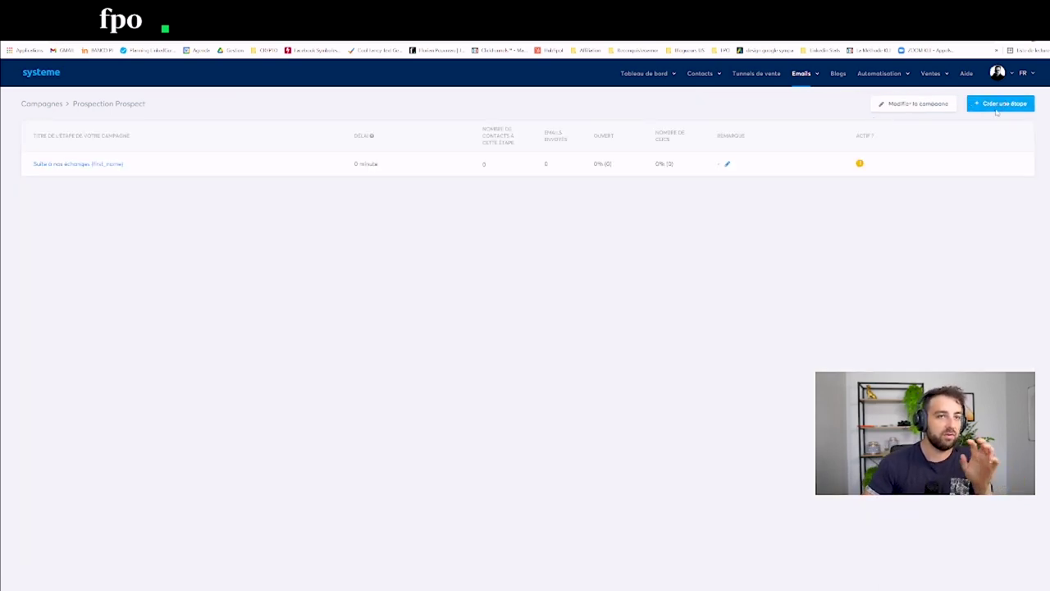
# Step: Create a classic-editor email step 'Où en êtes-vous ?' with placeholder body text 'dsqdsqdsqdsq'
pyautogui.click(1003, 103)
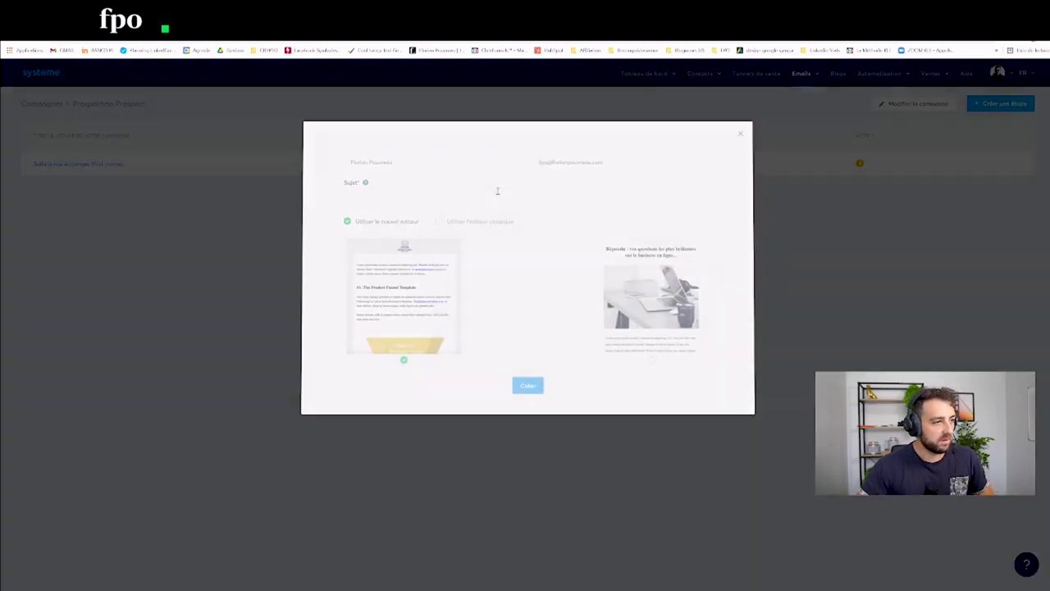
pyautogui.click(369, 199)
pyautogui.press('Escape')
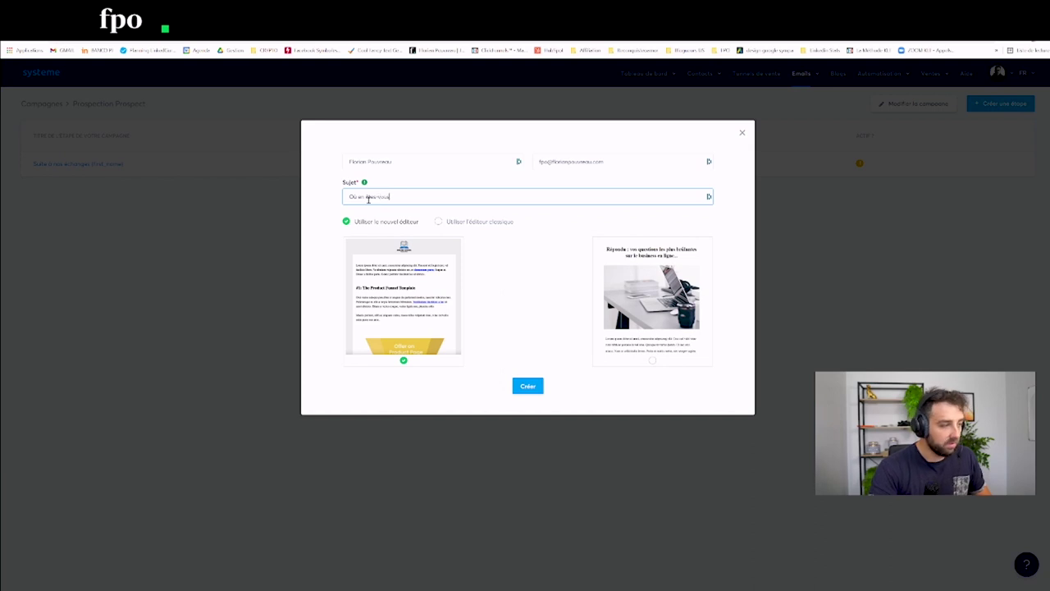
pyautogui.click(478, 229)
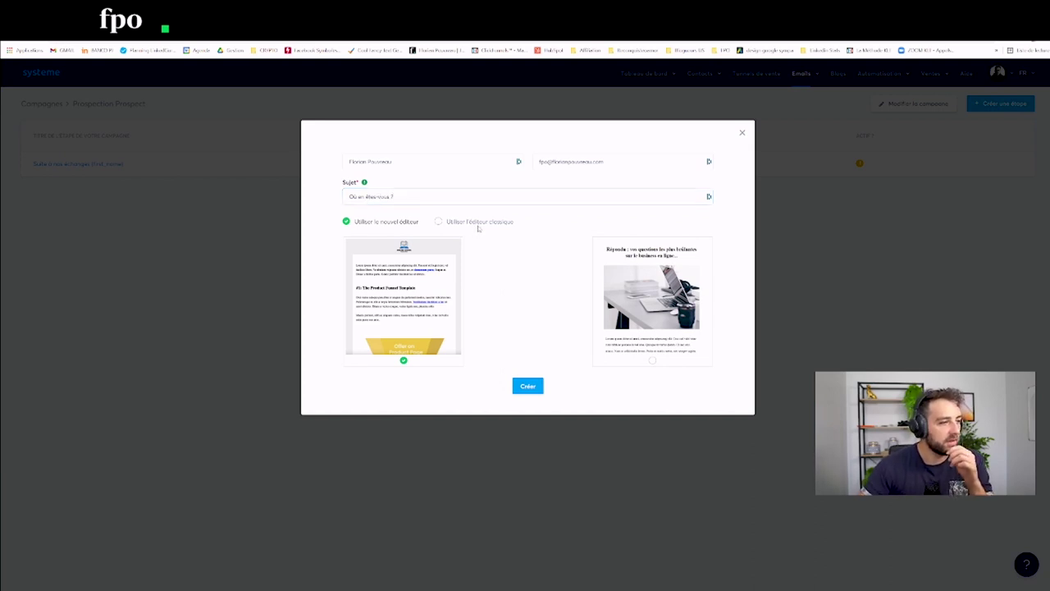
pyautogui.click(480, 222)
pyautogui.click(528, 386)
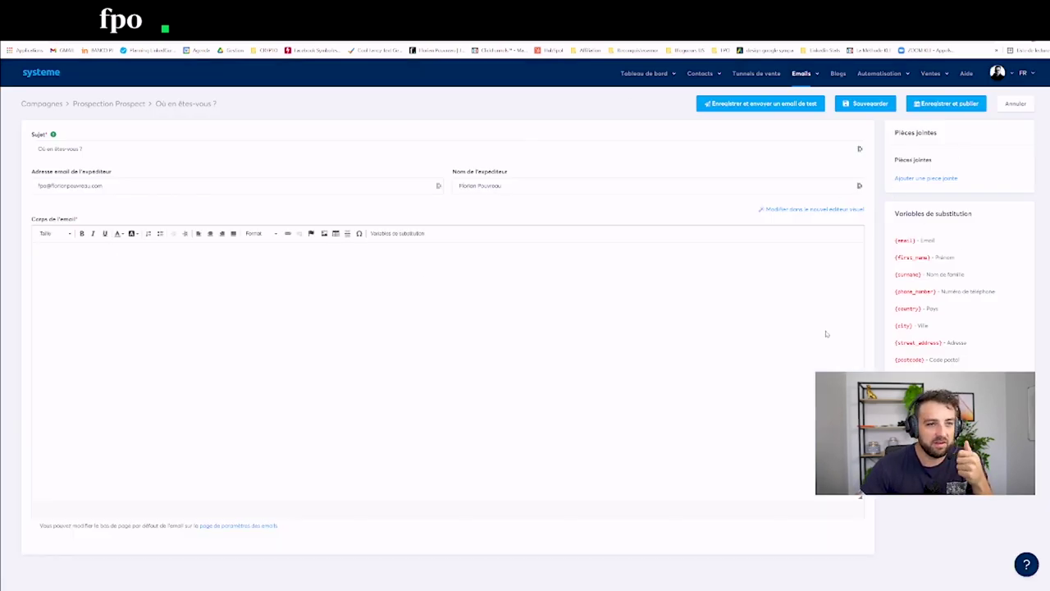
pyautogui.click(724, 341)
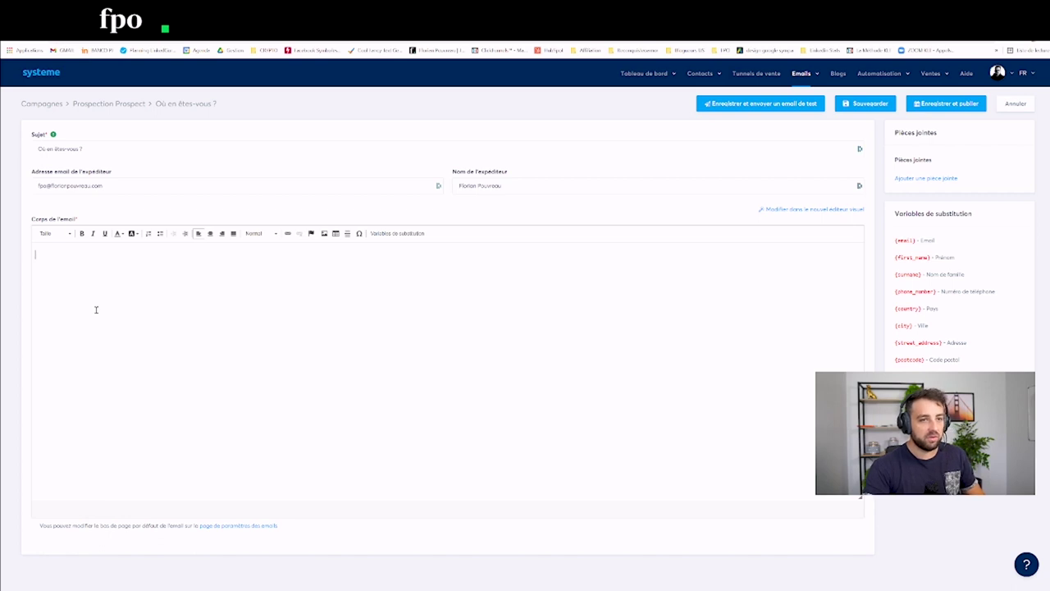
pyautogui.write('dsqdsqdsqdsq')
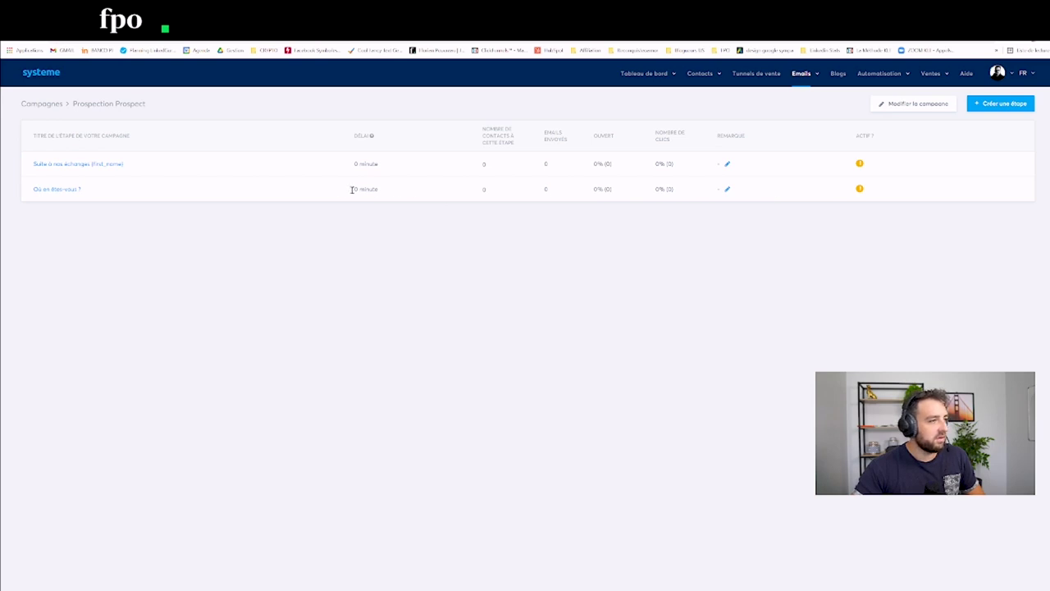
# Step: Replace the 'Où en êtes-vous ?' body with a visual newsletter template featuring a funnel graphic, then save
pyautogui.click(56, 192)
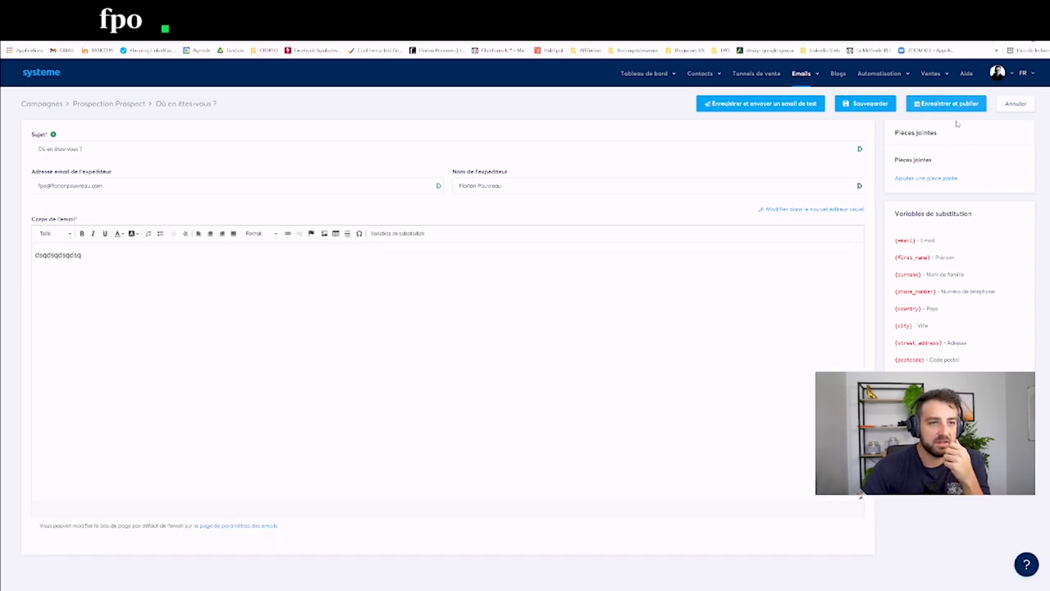
pyautogui.moveTo(952, 149); pyautogui.dragTo(534, 312)
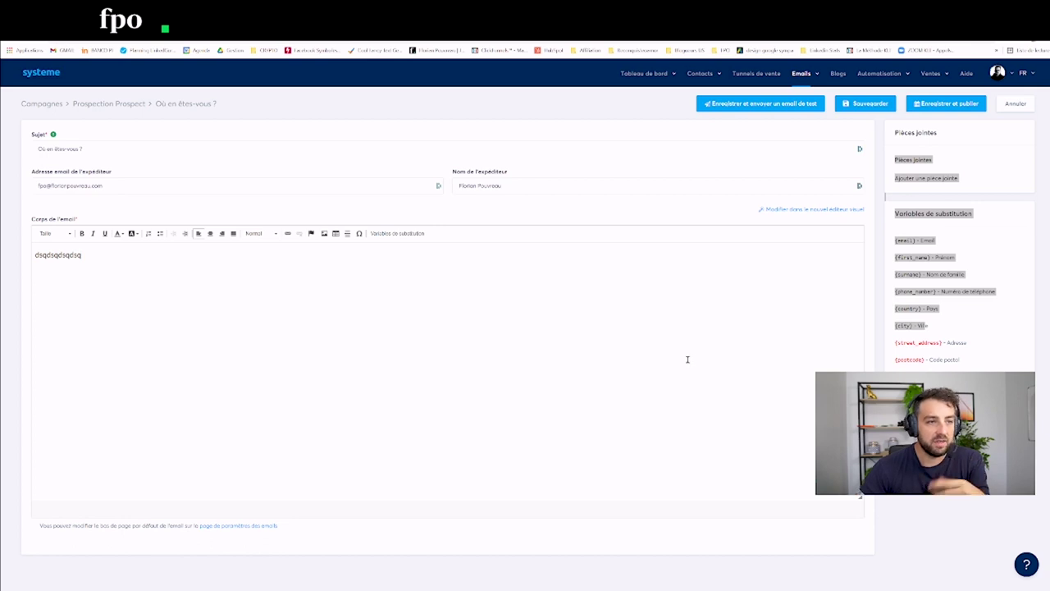
pyautogui.click(800, 211)
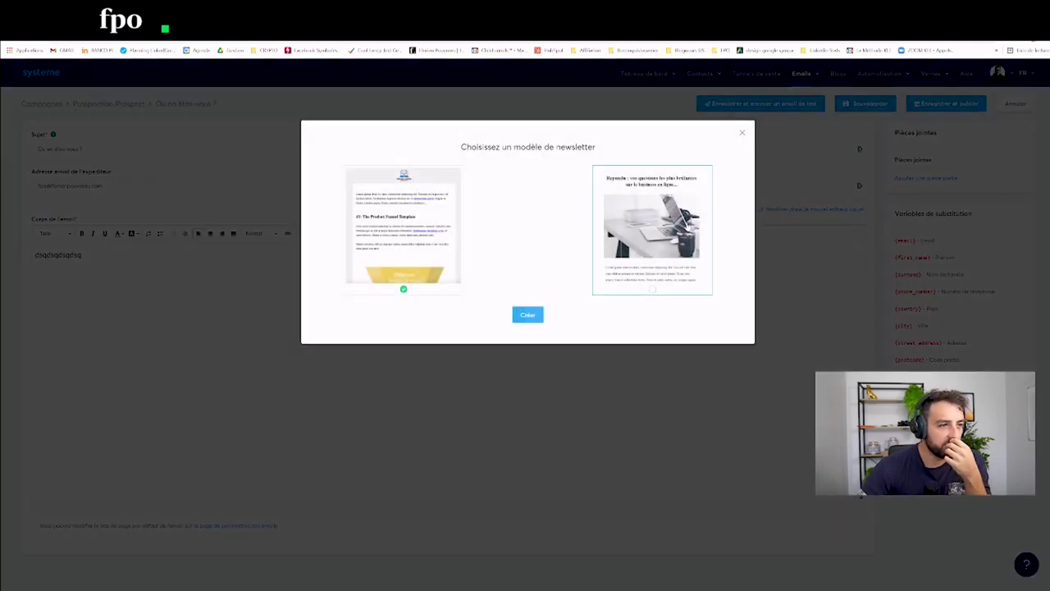
pyautogui.click(528, 315)
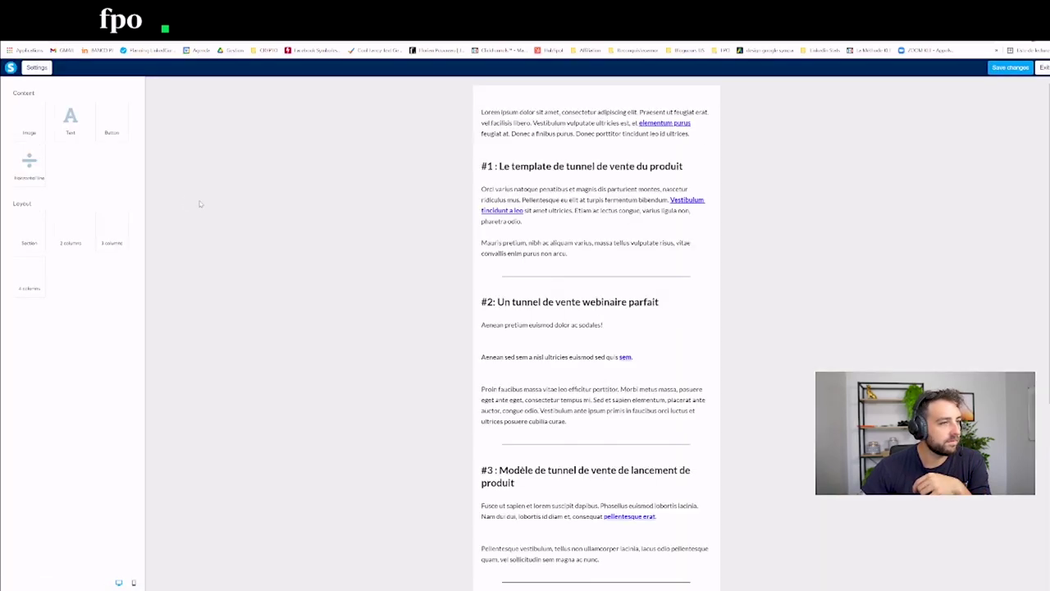
pyautogui.click(1037, 69)
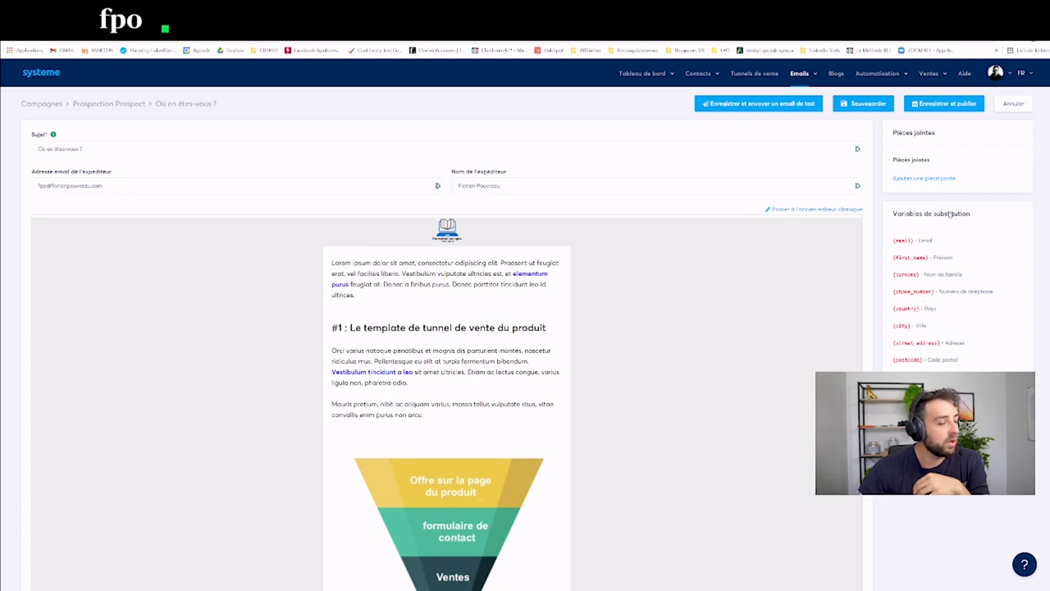
pyautogui.moveTo(980, 158); pyautogui.dragTo(969, 169)
pyautogui.click(983, 178)
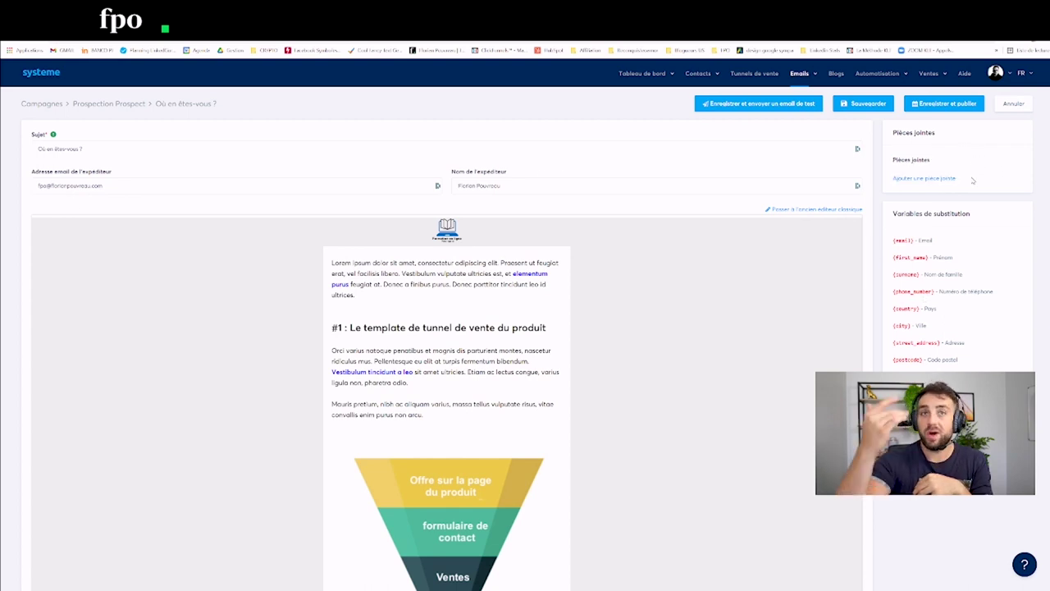
pyautogui.click(862, 105)
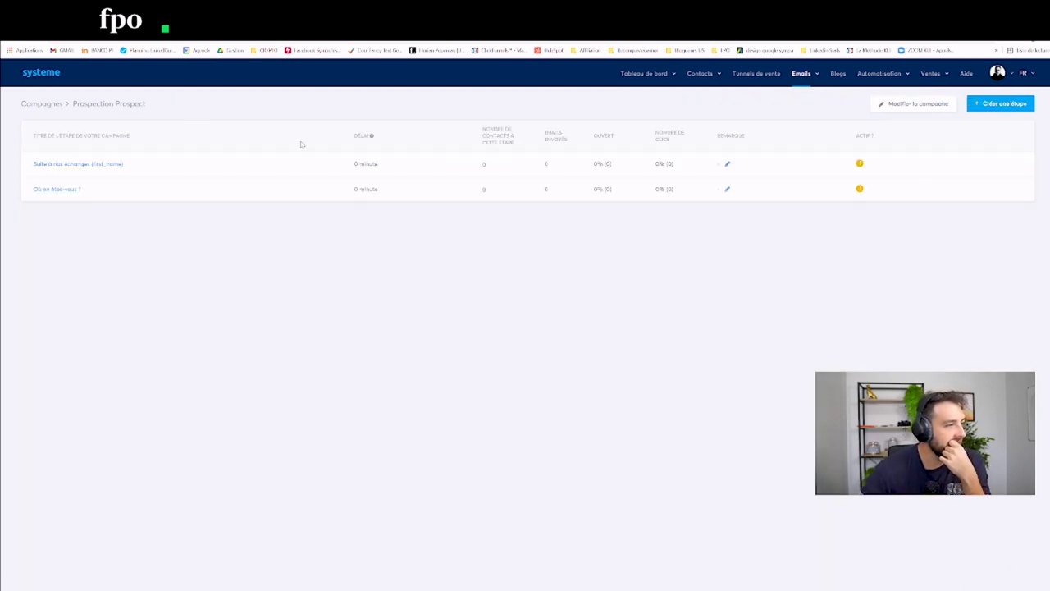
# Step: Leave the two-email Prospection Prospect campaign and bring up the Tunnels de vente list
pyautogui.moveTo(51, 122); pyautogui.dragTo(861, 211)
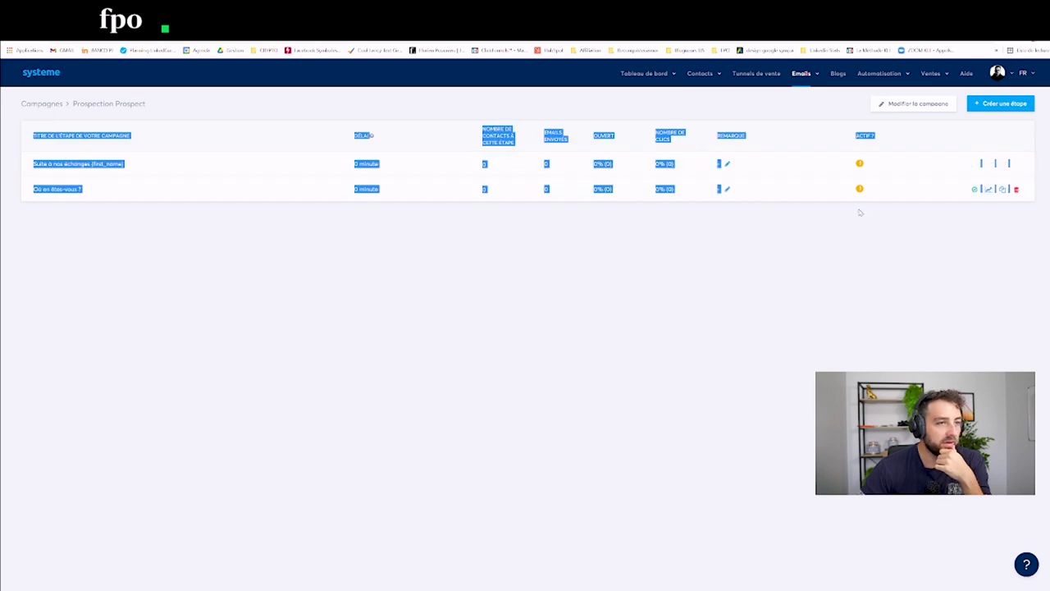
pyautogui.click(863, 248)
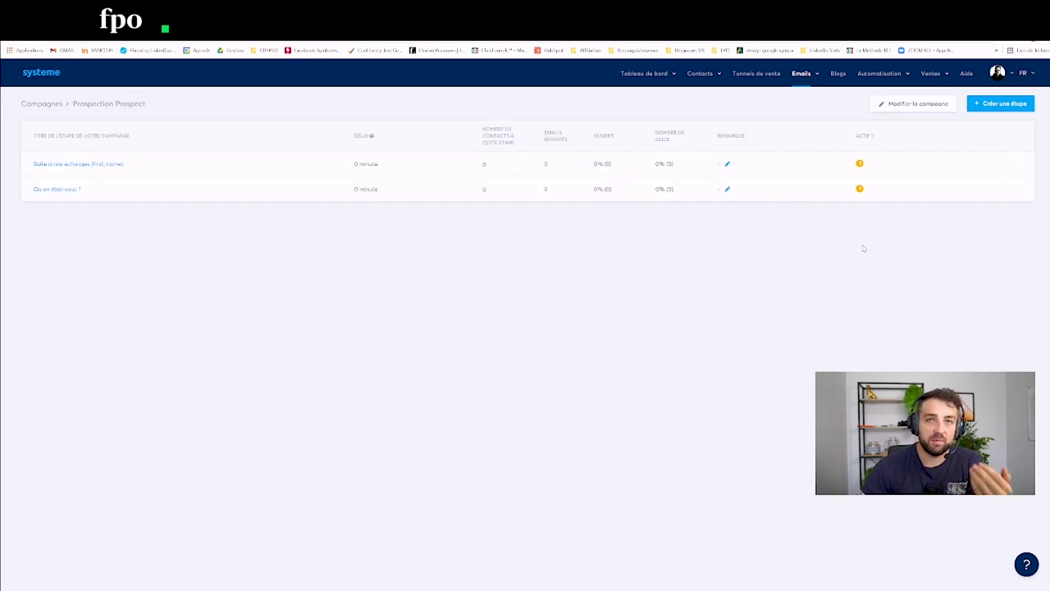
pyautogui.moveTo(958, 163)
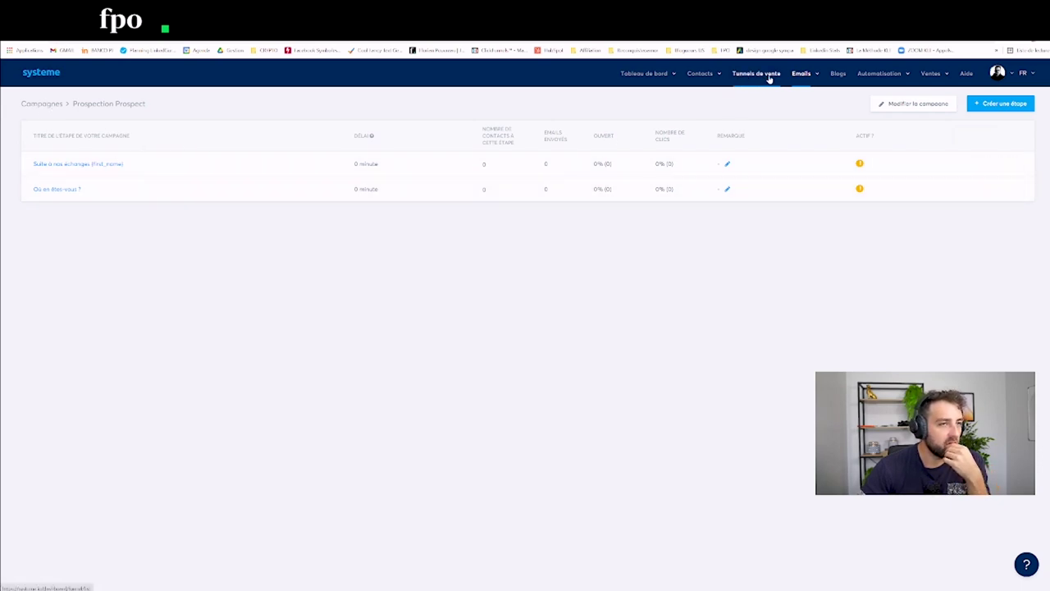
pyautogui.moveTo(801, 75)
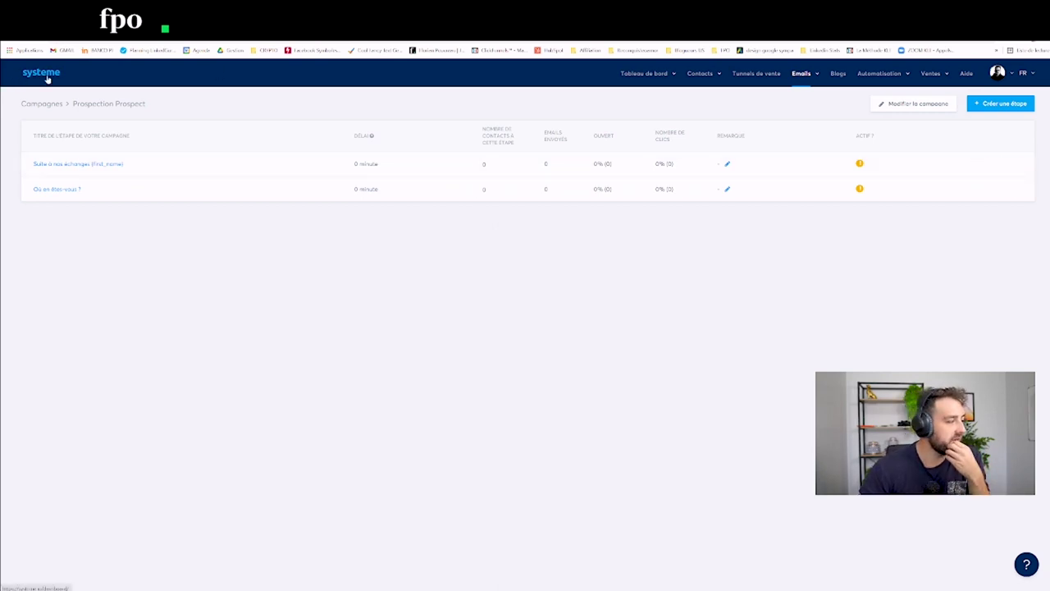
pyautogui.click(780, 74)
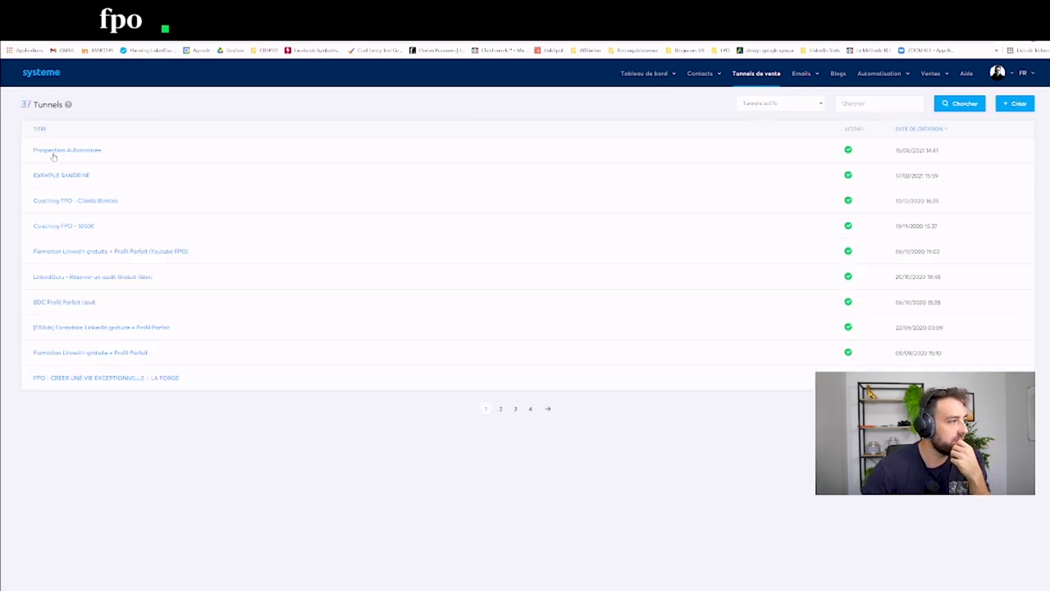
# Step: Add an opt-in rule action subscribing contacts to the Prospection Prospect campaign
pyautogui.click(52, 153)
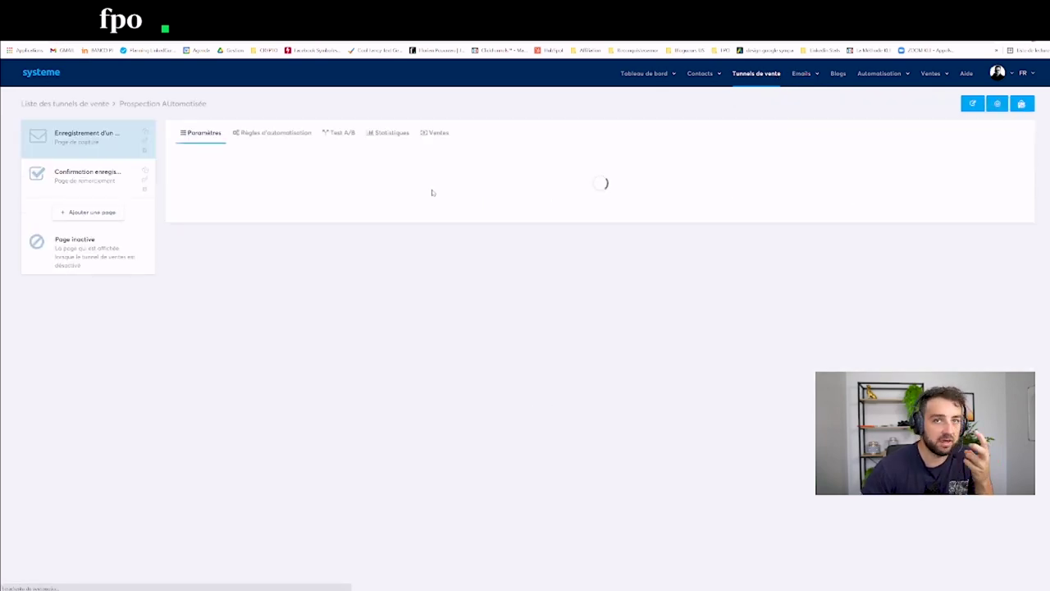
pyautogui.click(273, 134)
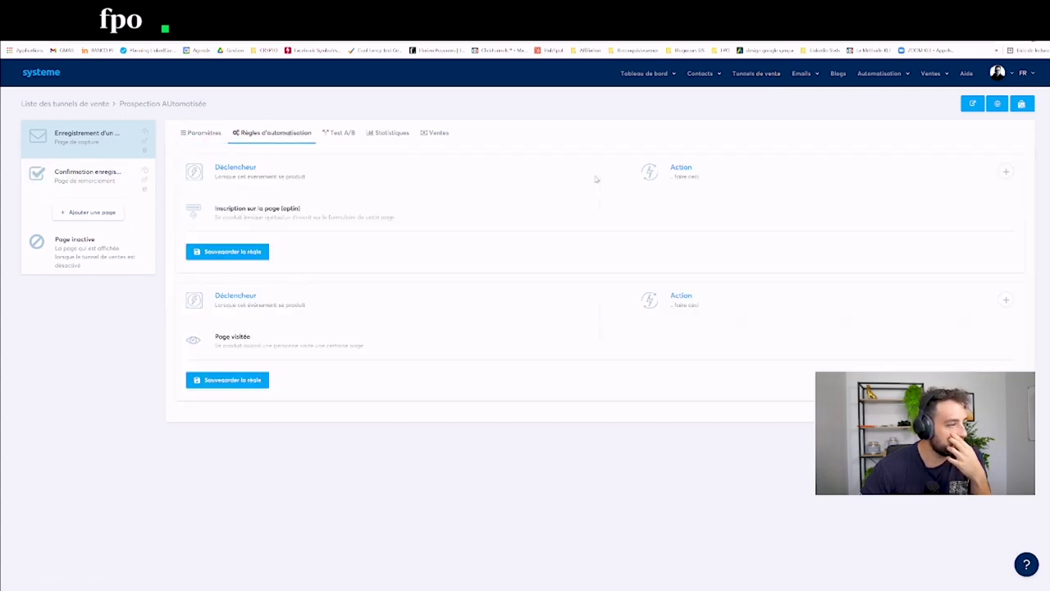
pyautogui.click(1005, 172)
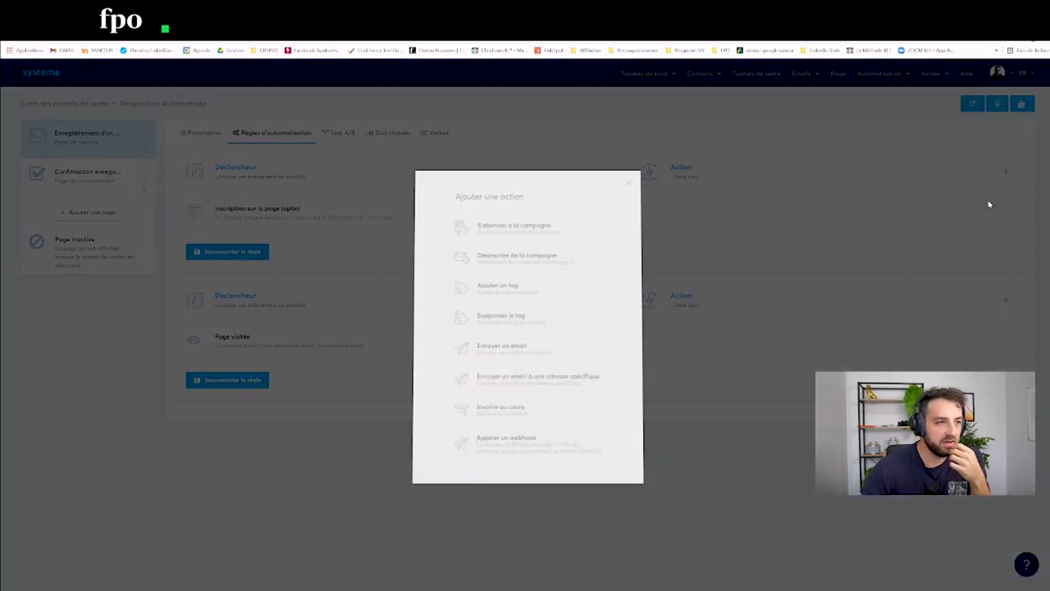
pyautogui.click(507, 233)
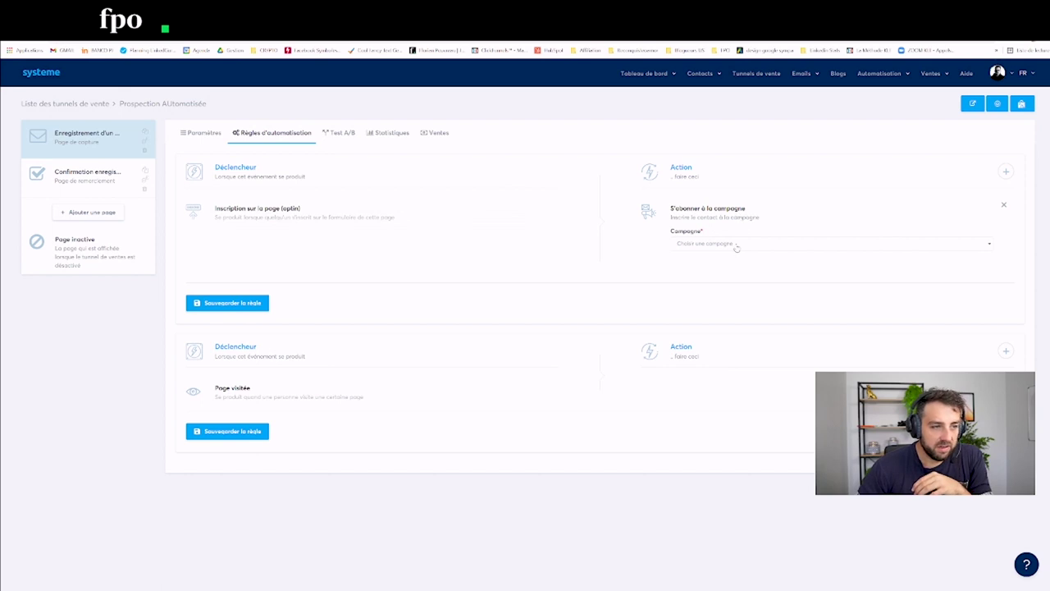
pyautogui.click(736, 244)
pyautogui.scroll(-1, 718, 325)
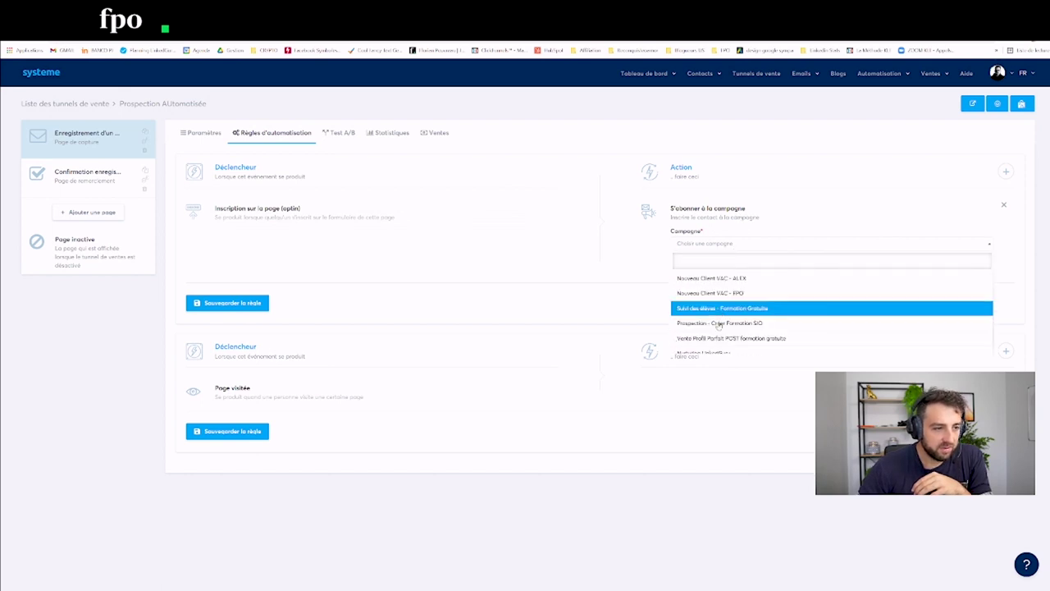
pyautogui.scroll(-3, 719, 325)
pyautogui.click(721, 348)
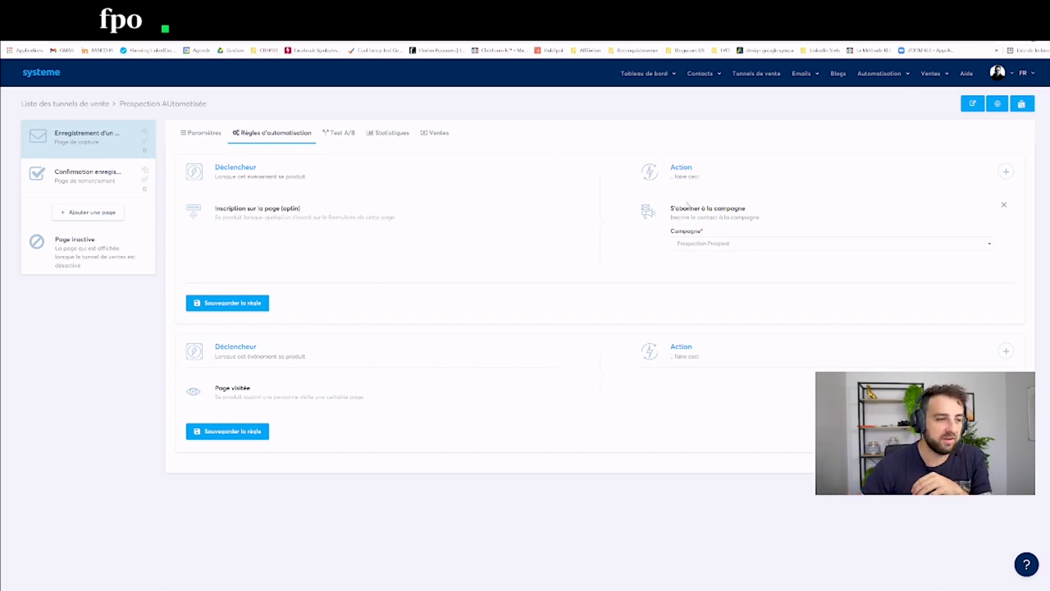
# Step: Add a membre-lnforge tag action, save the rule, and return to the capture step settings
pyautogui.click(1005, 172)
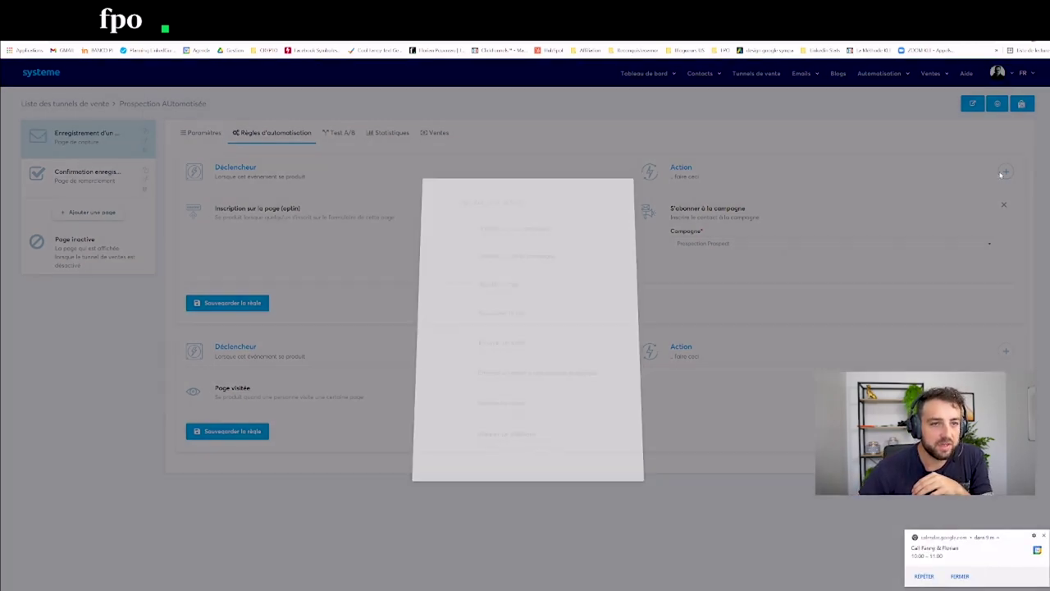
pyautogui.click(509, 287)
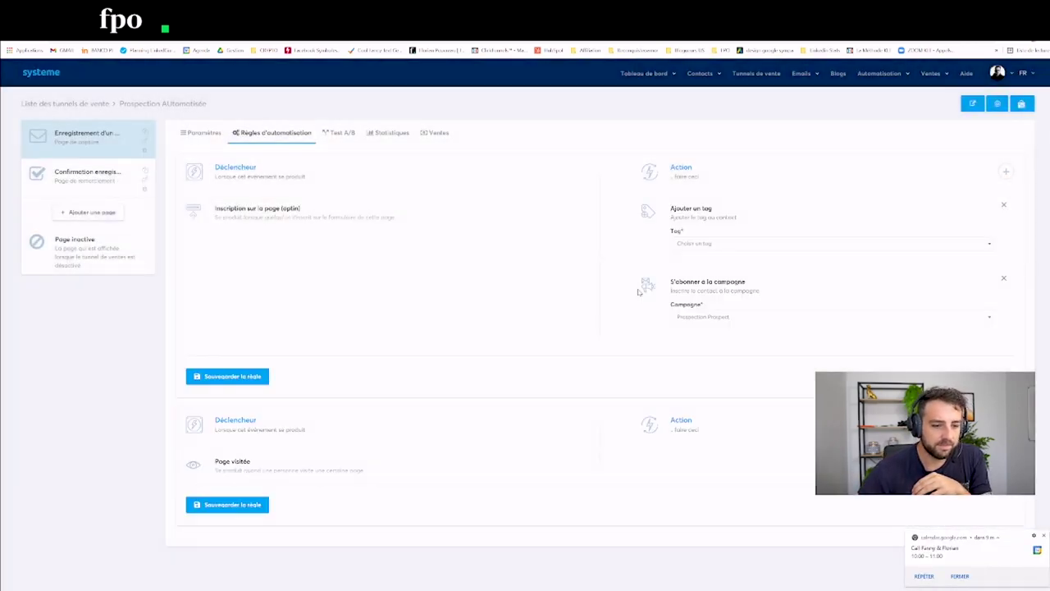
pyautogui.click(702, 247)
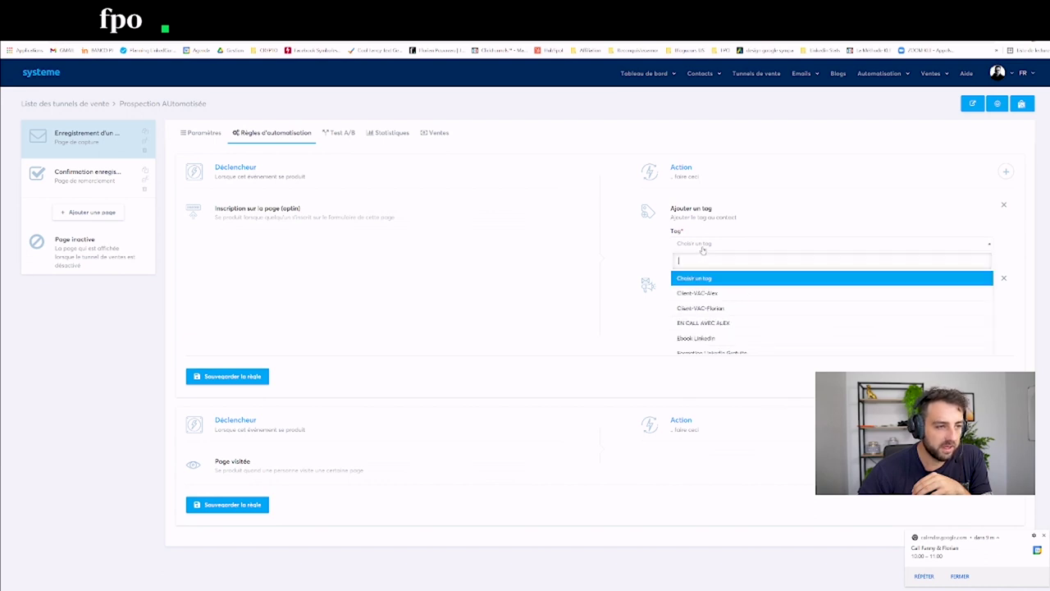
pyautogui.scroll(-5, 709, 333)
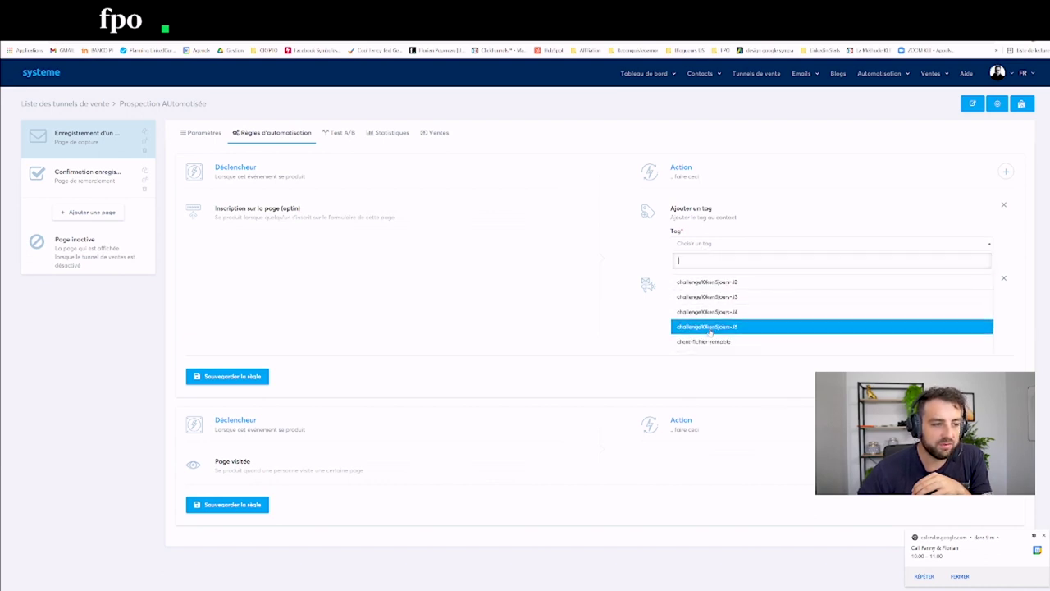
pyautogui.click(714, 334)
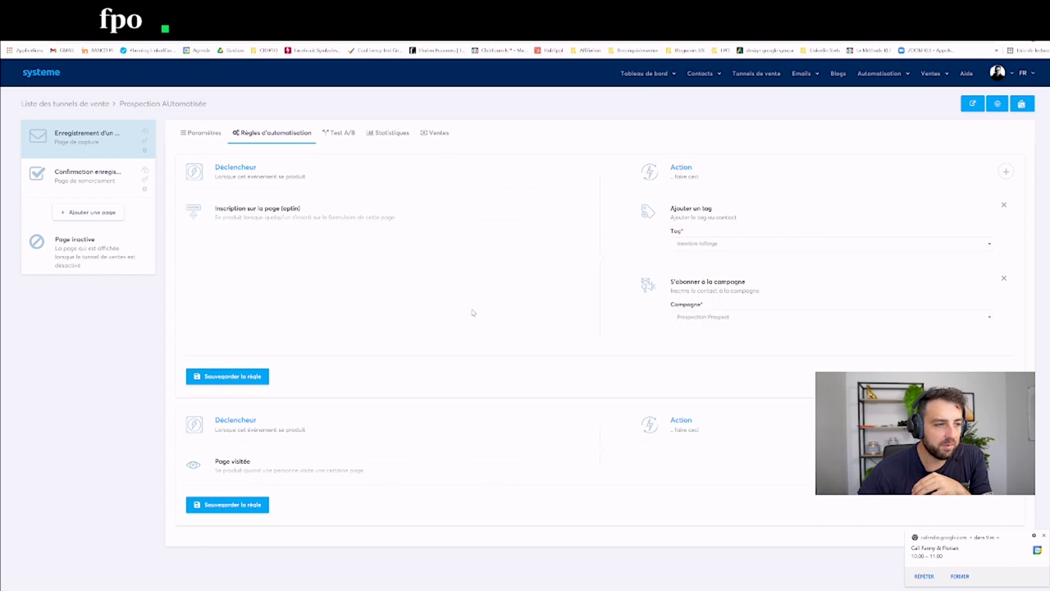
pyautogui.click(232, 377)
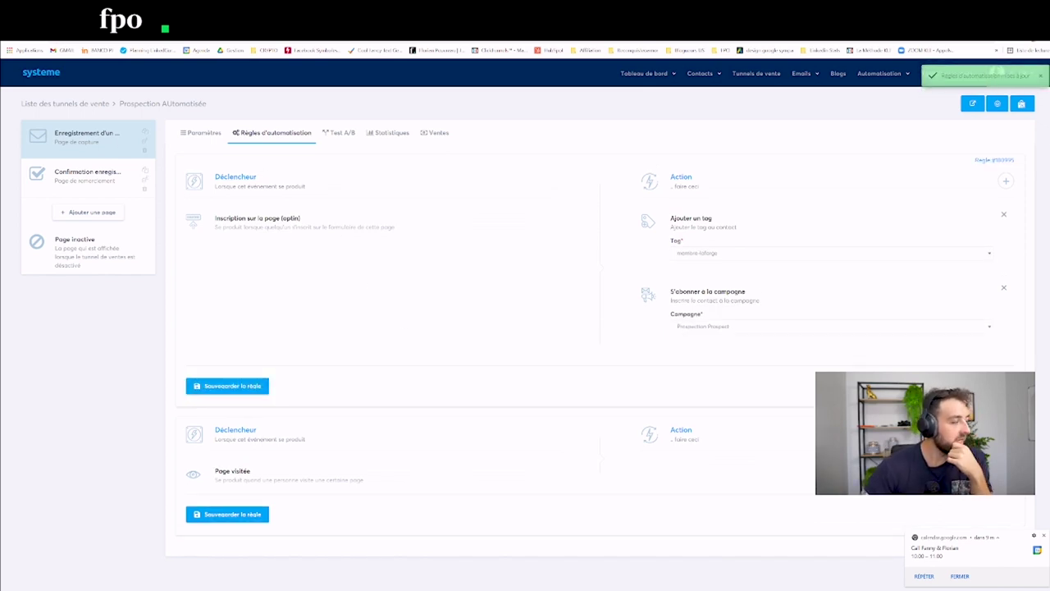
pyautogui.click(105, 131)
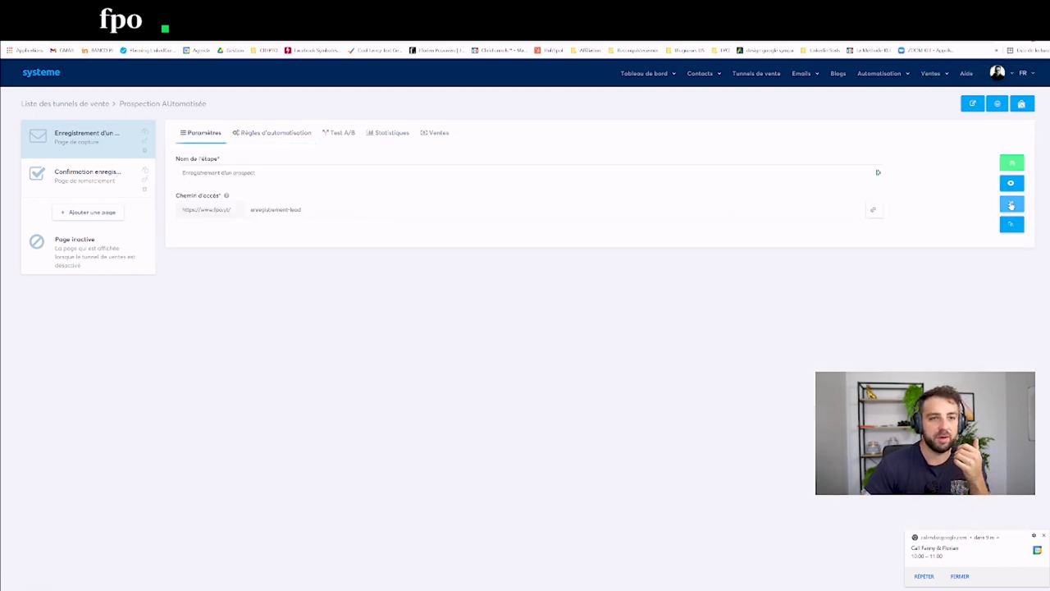
# Step: Open the capture page's public URL in a new browser tab
pyautogui.click(873, 210)
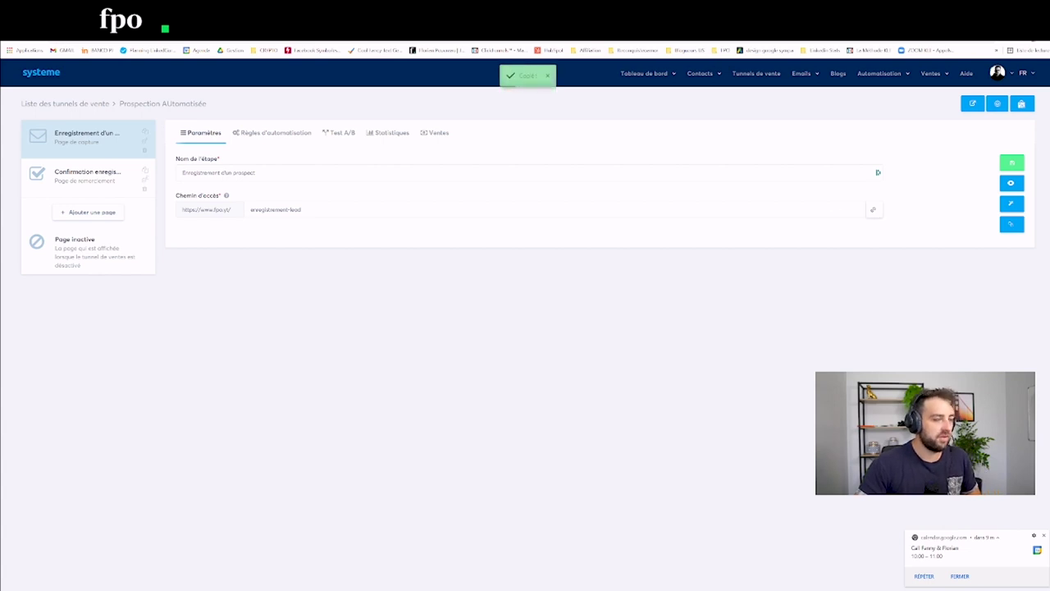
pyautogui.hotkey('ctrl', 't')
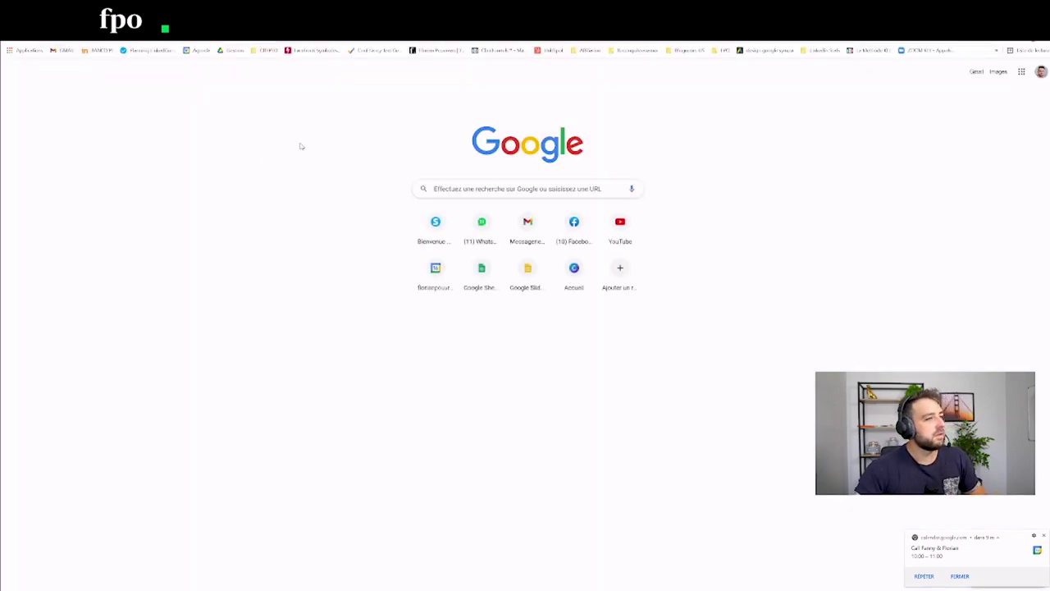
pyautogui.press('Return')
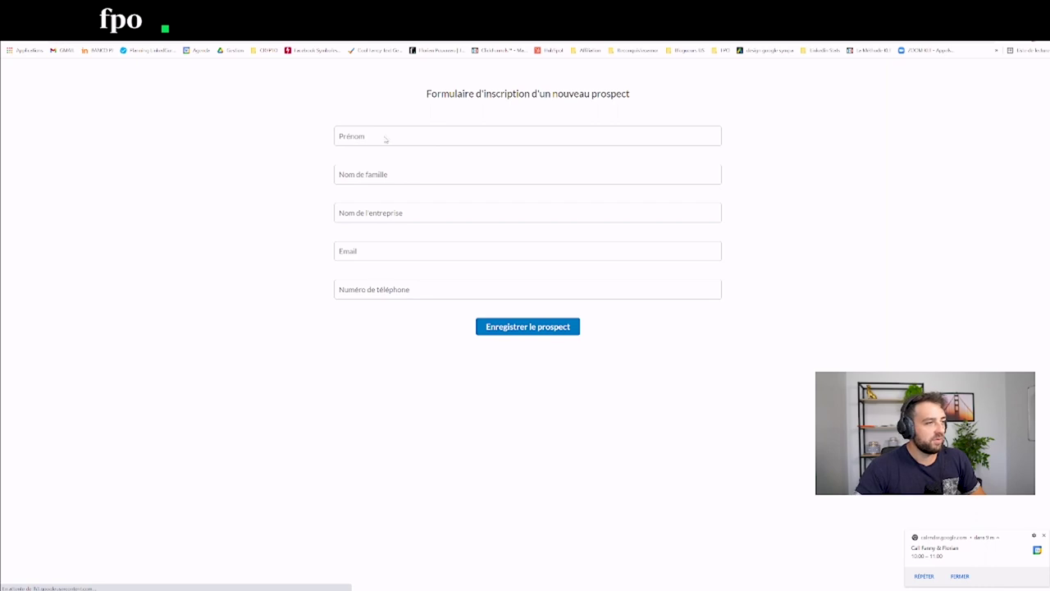
# Step: Fill in a sample prospect's name, company, email and phone, then submit the form
pyautogui.click(357, 137)
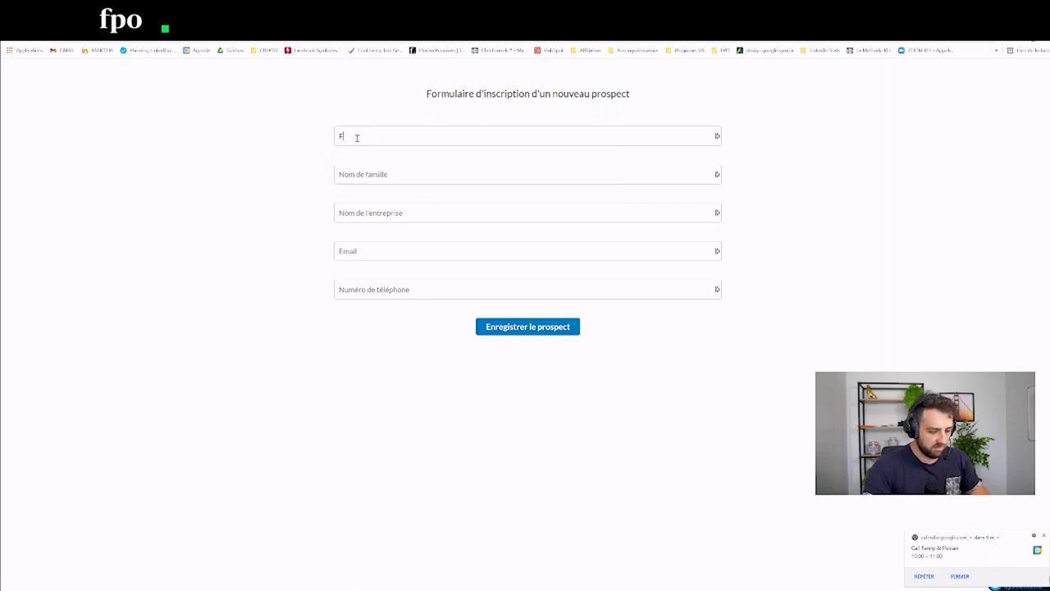
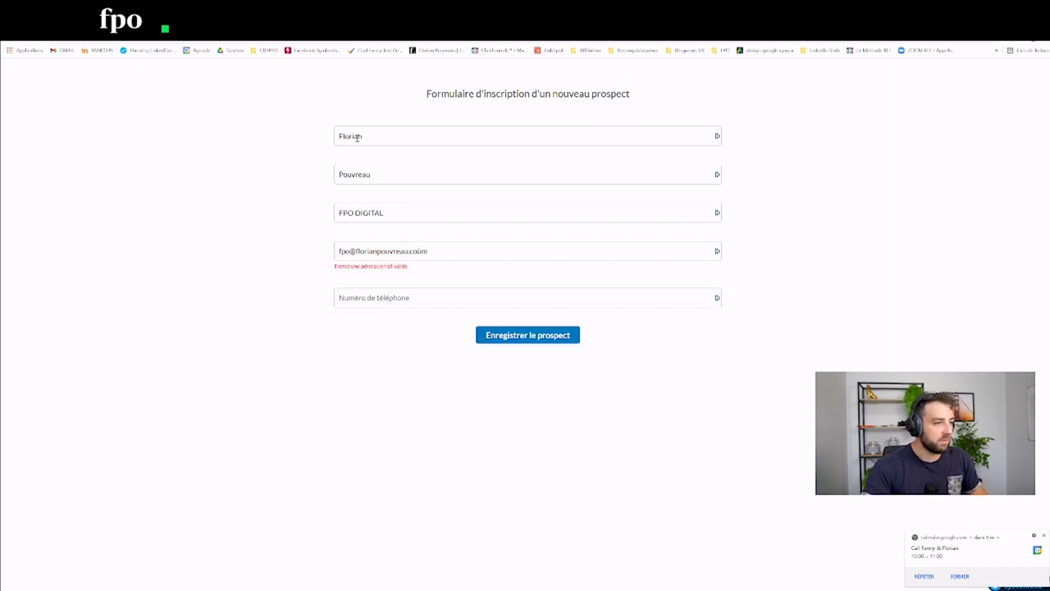
pyautogui.click(417, 251)
pyautogui.press('BackSpace')
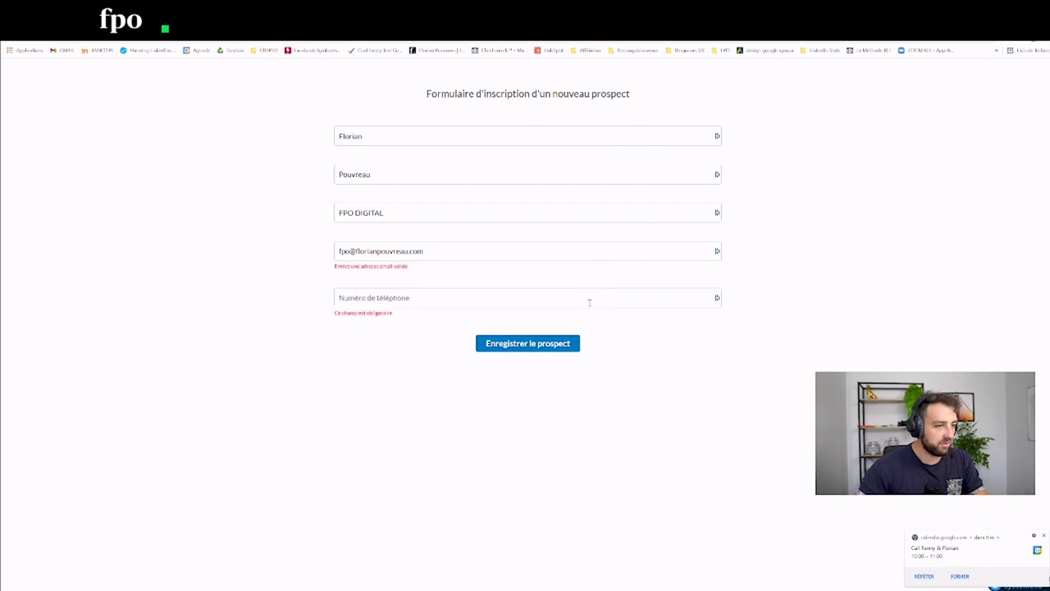
pyautogui.click(589, 302)
pyautogui.click(589, 300)
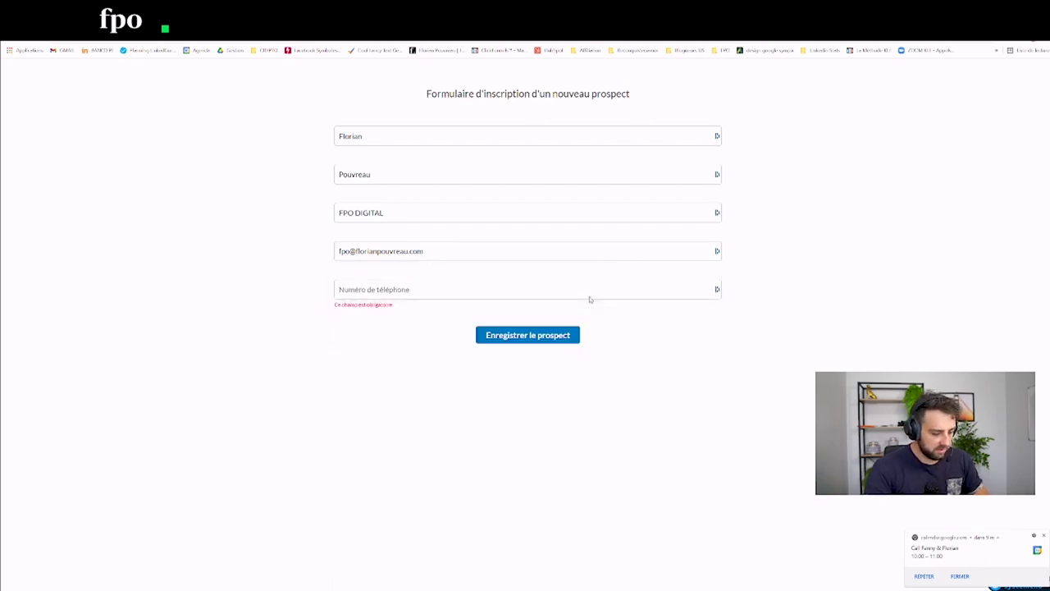
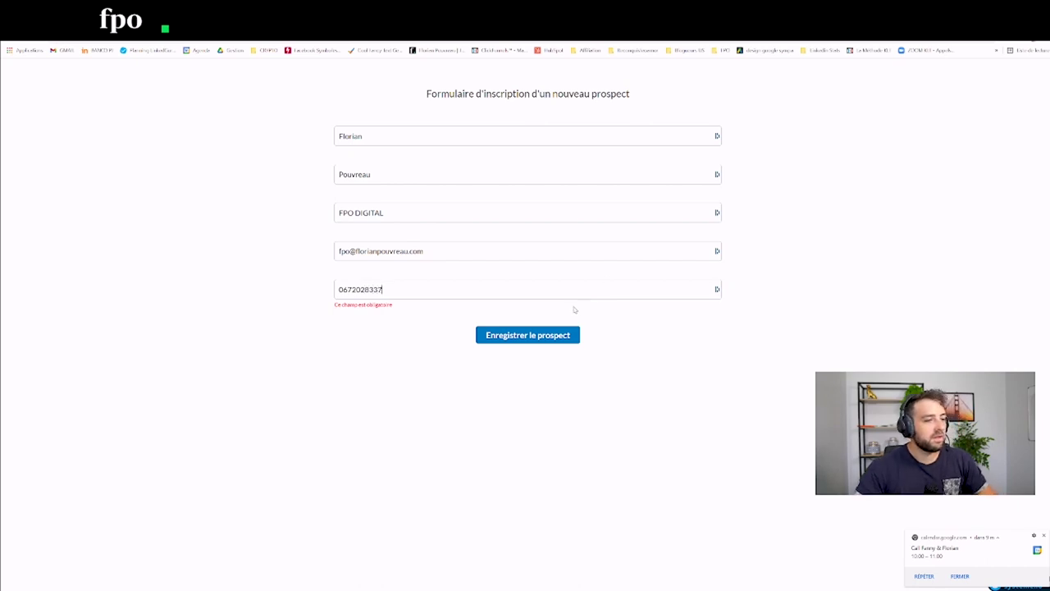
pyautogui.click(561, 335)
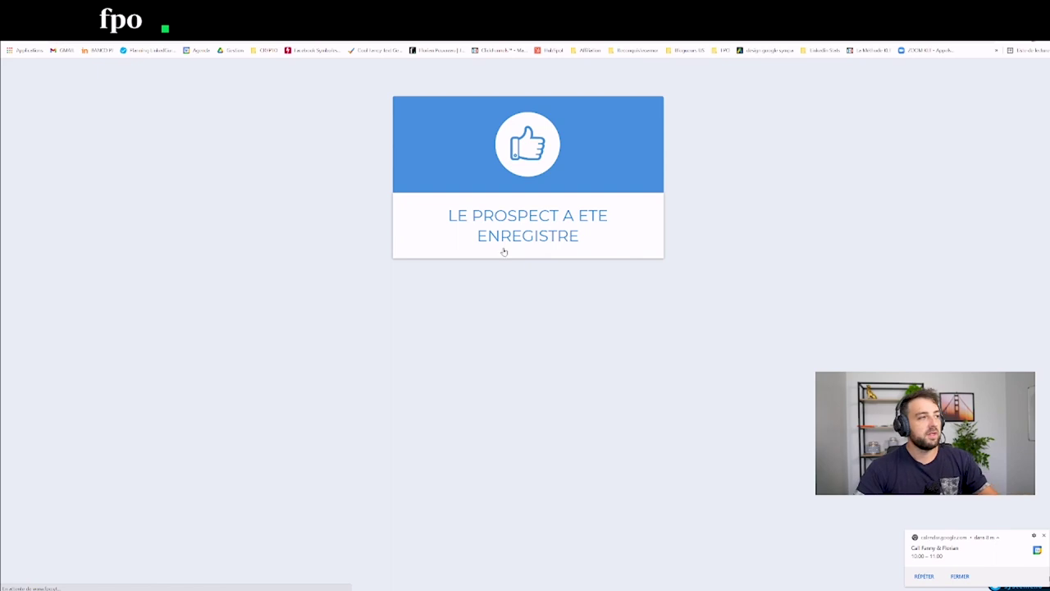
# Step: Filter Contacts by the test prospect's email and open their record to view campaigns
pyautogui.hotkey('ctrl', 'w')
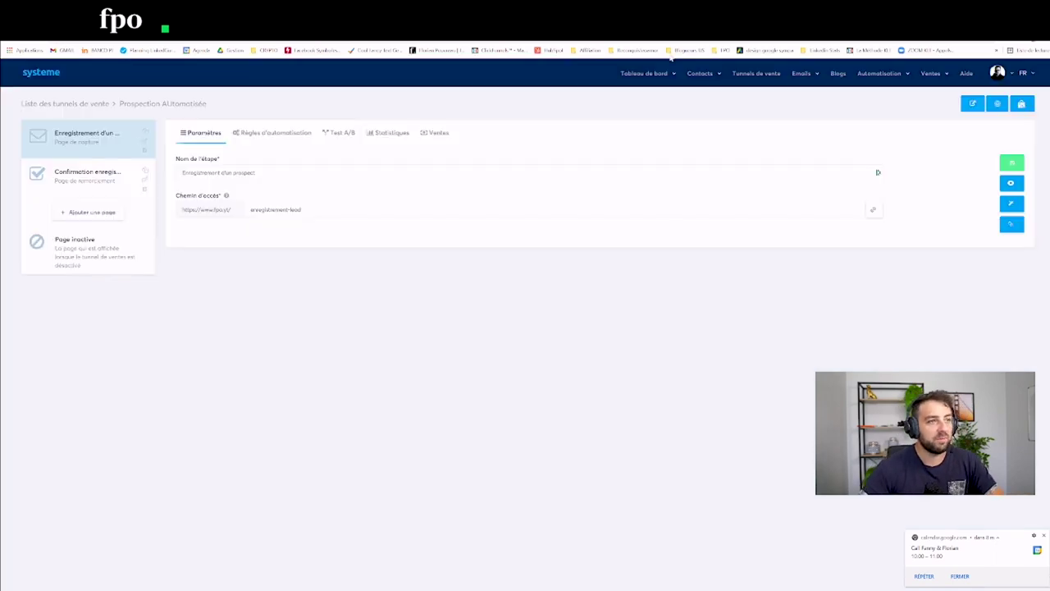
pyautogui.moveTo(696, 75)
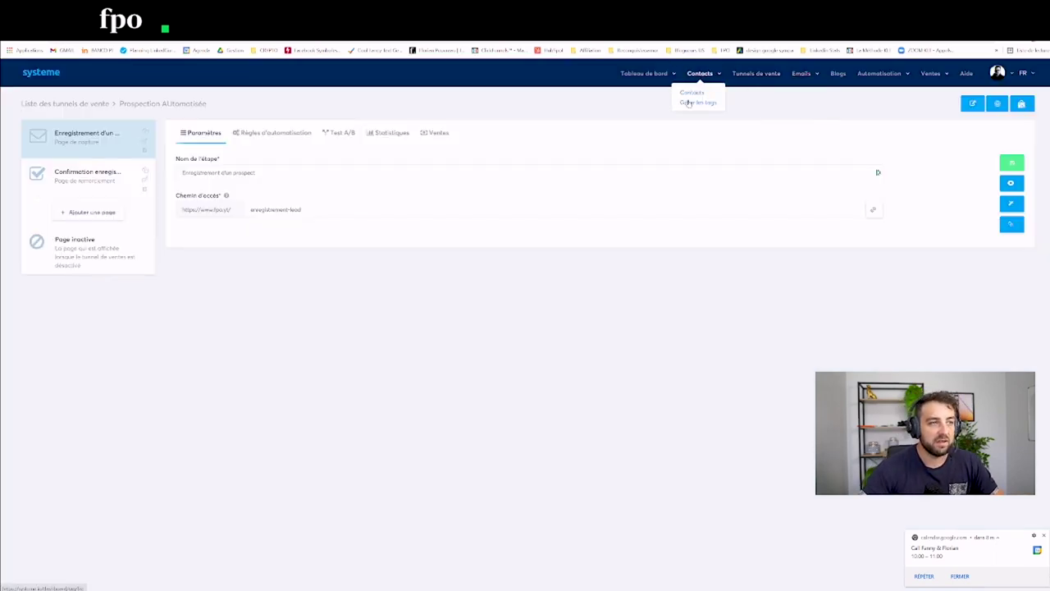
pyautogui.click(692, 93)
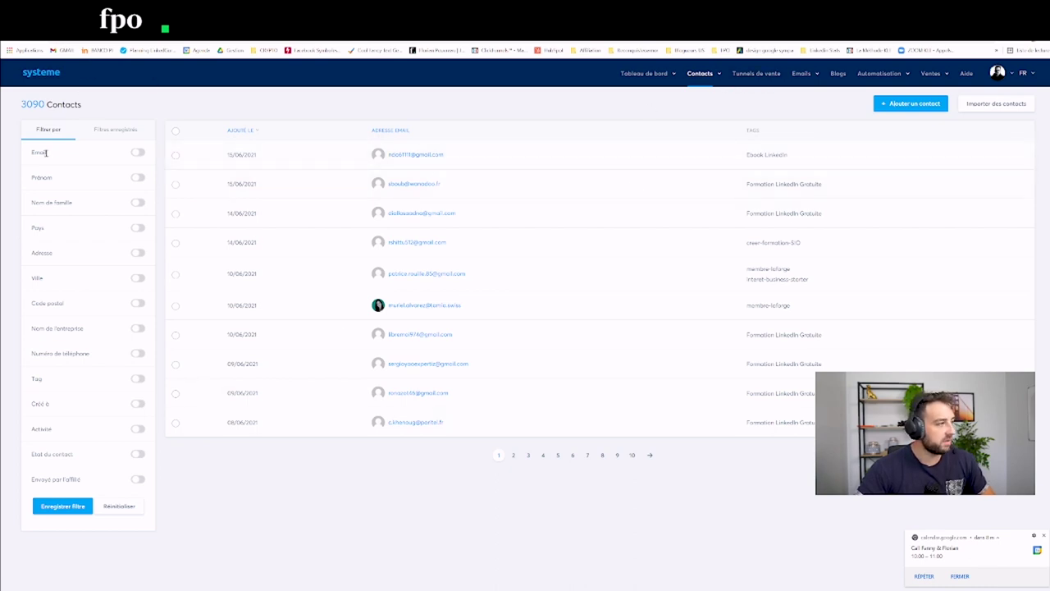
pyautogui.click(138, 153)
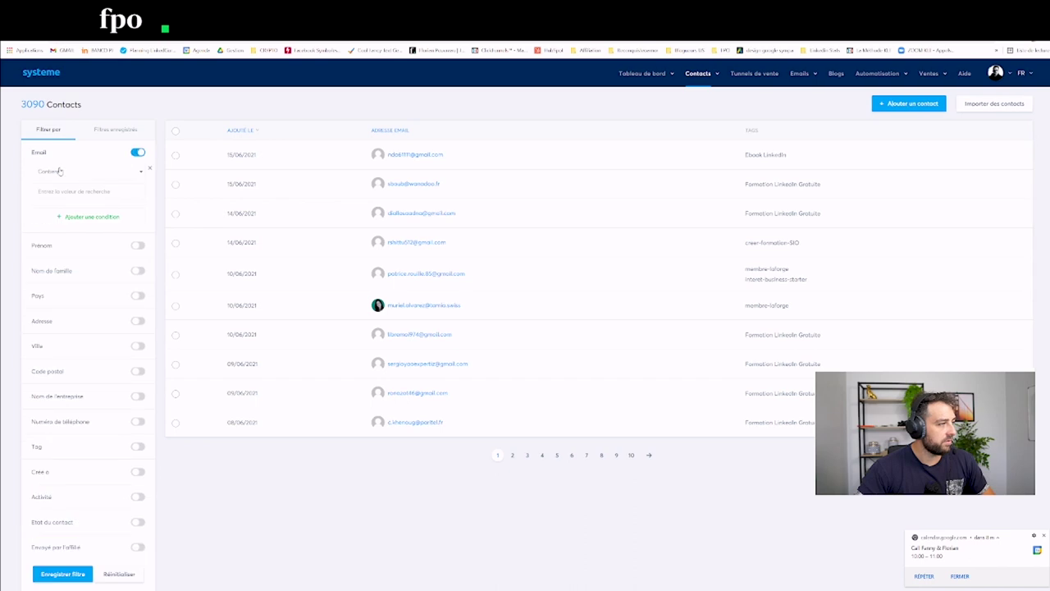
pyautogui.click(60, 185)
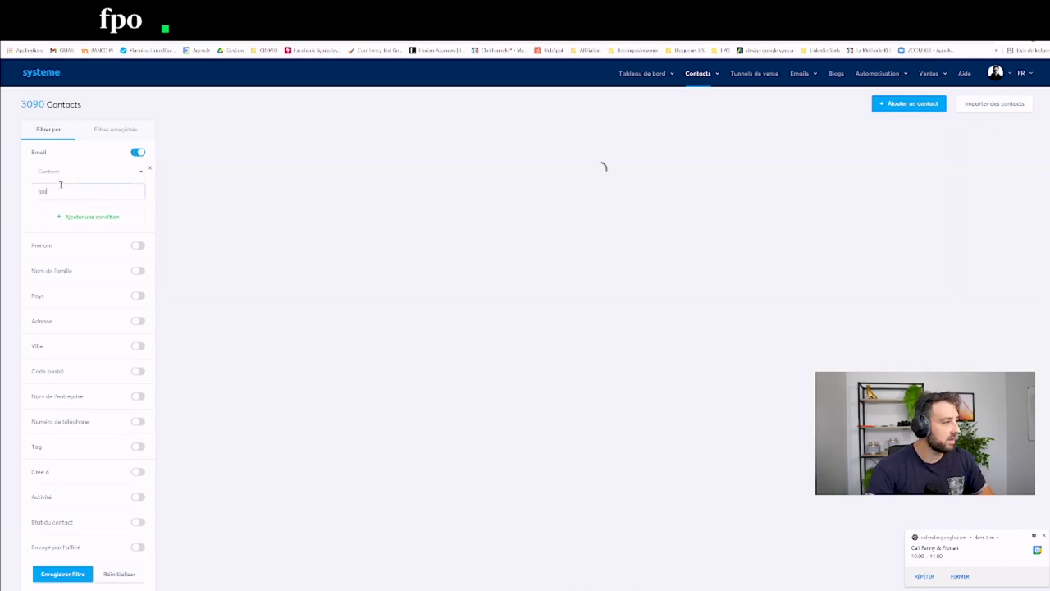
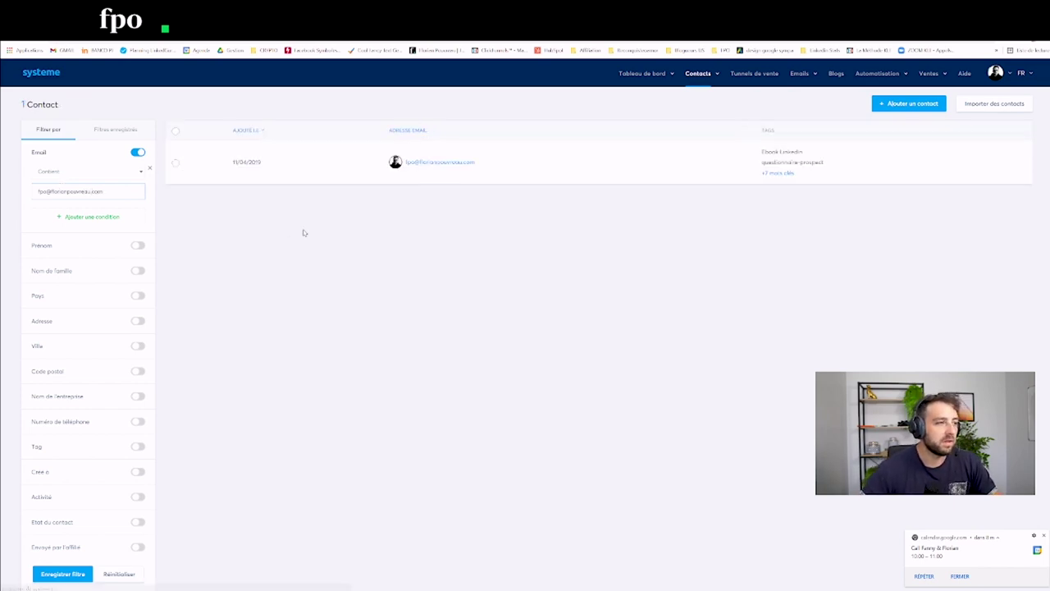
pyautogui.click(430, 164)
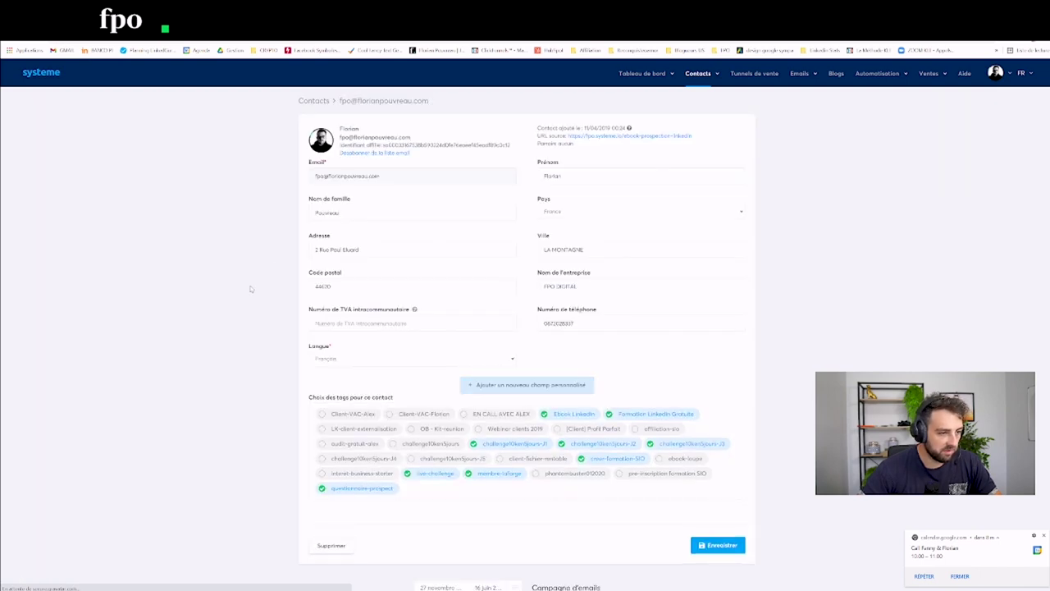
pyautogui.scroll(-5, 251, 289)
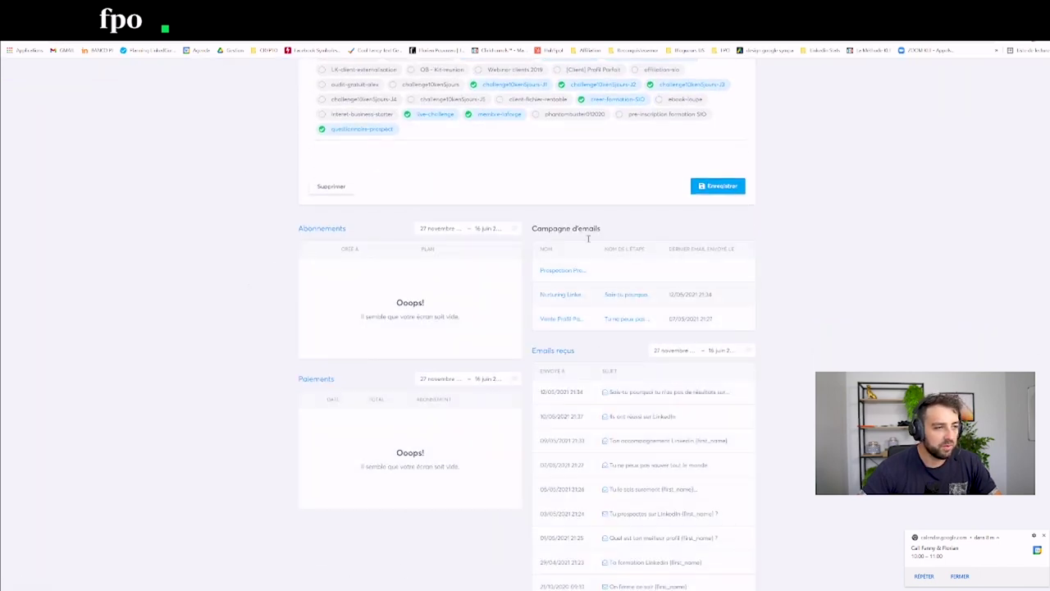